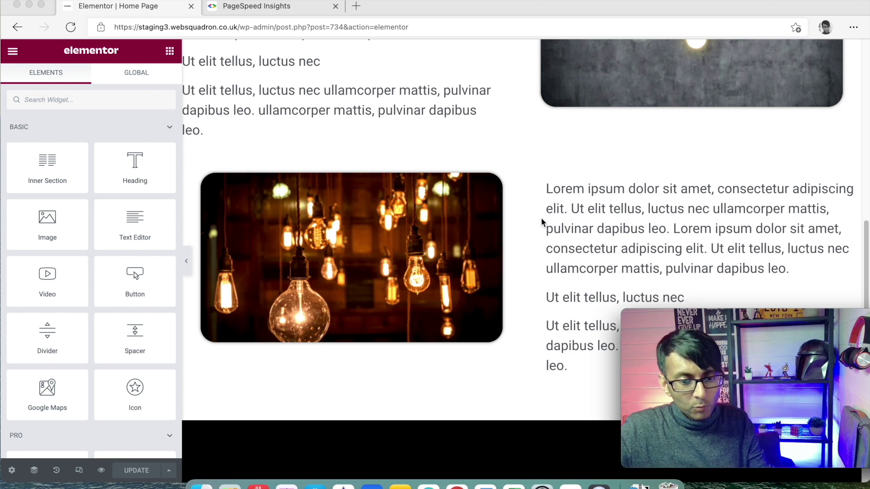
Give the lightbulb section a Classic background using the Light Grey global colour
scroll(542, 223, up, 2)
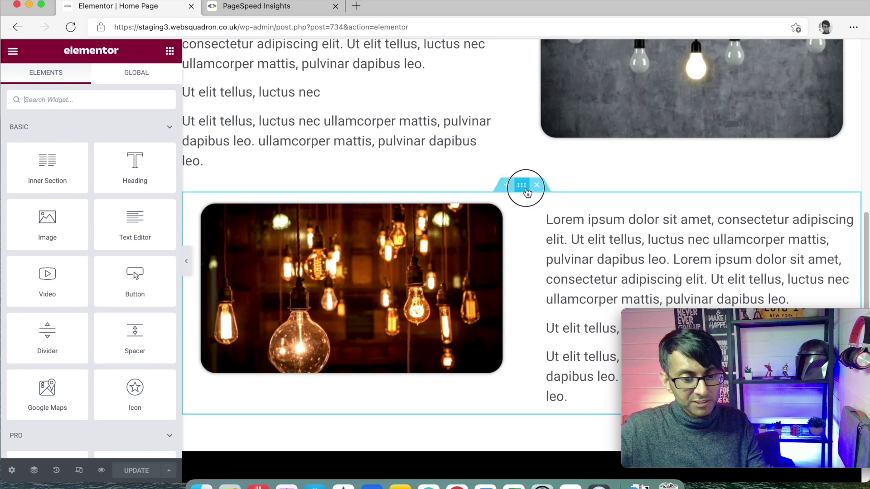
click(526, 190)
click(102, 85)
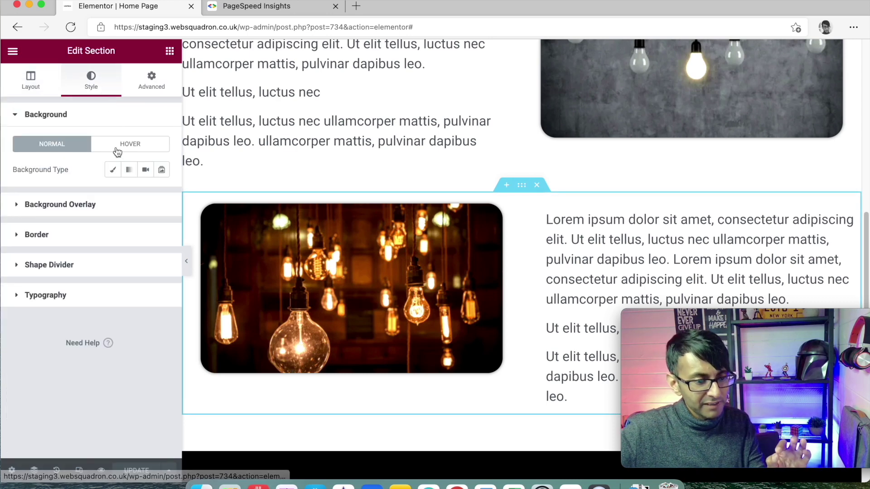
click(113, 170)
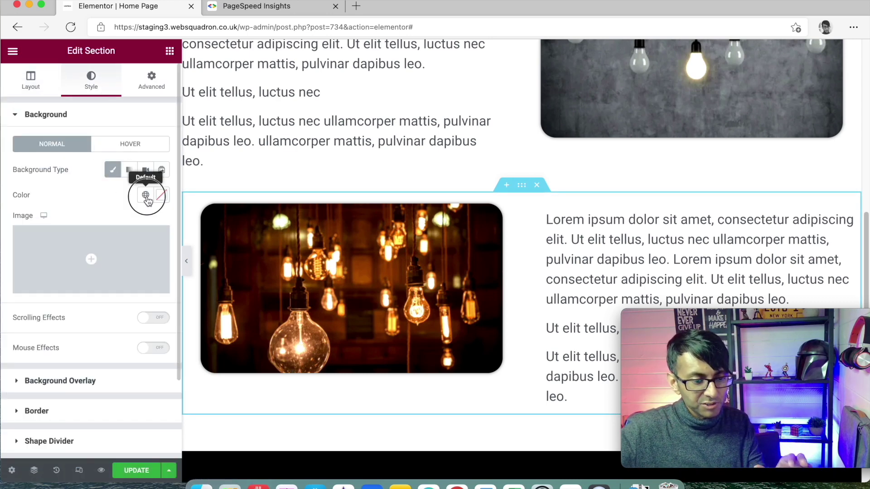
click(146, 196)
click(101, 376)
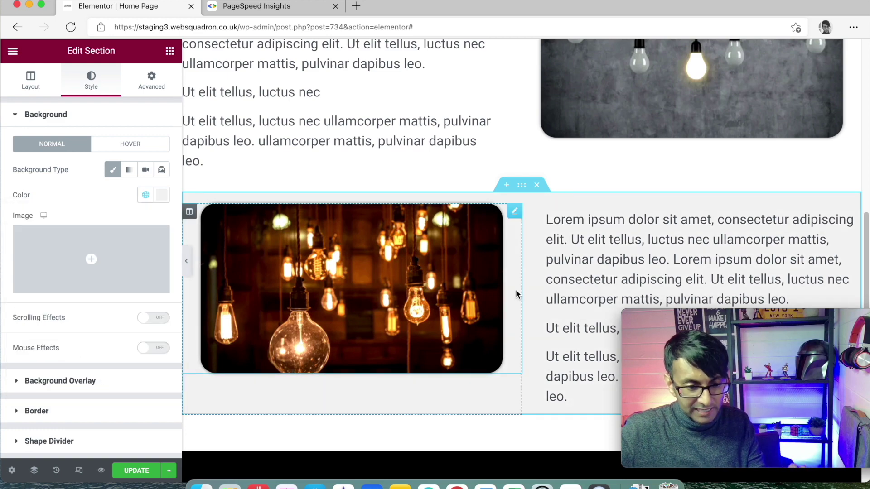
scroll(528, 300, down, 1)
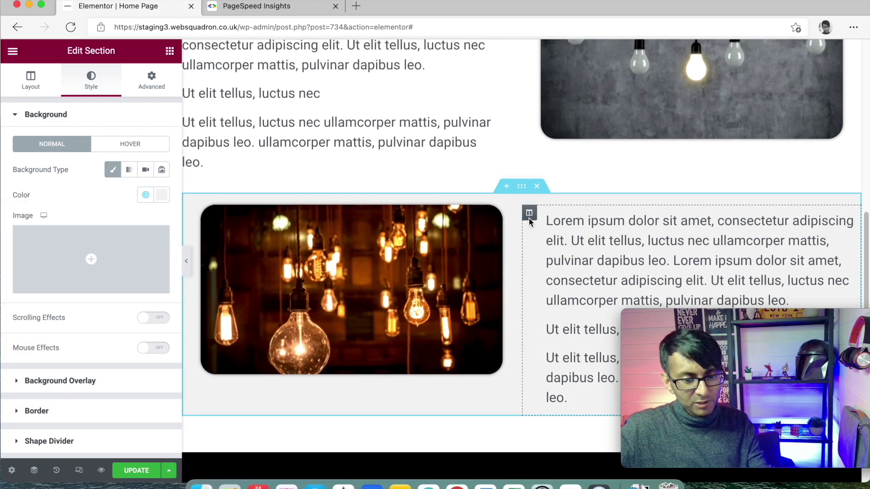
scroll(529, 218, up, 10)
scroll(512, 204, down, 15)
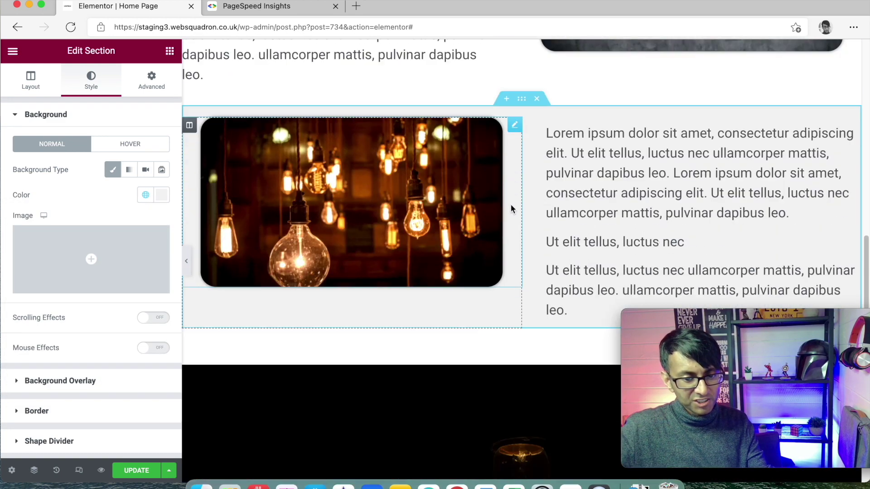
scroll(514, 149, up, 1)
scroll(515, 149, up, 3)
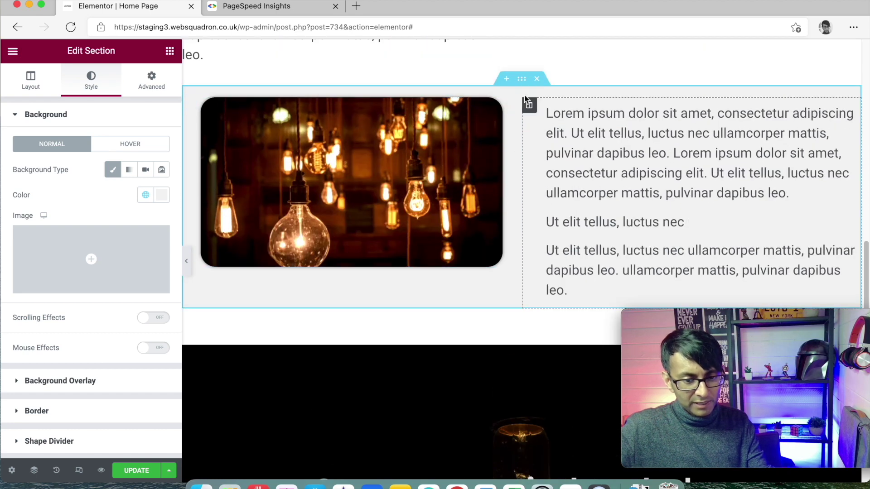
click(154, 77)
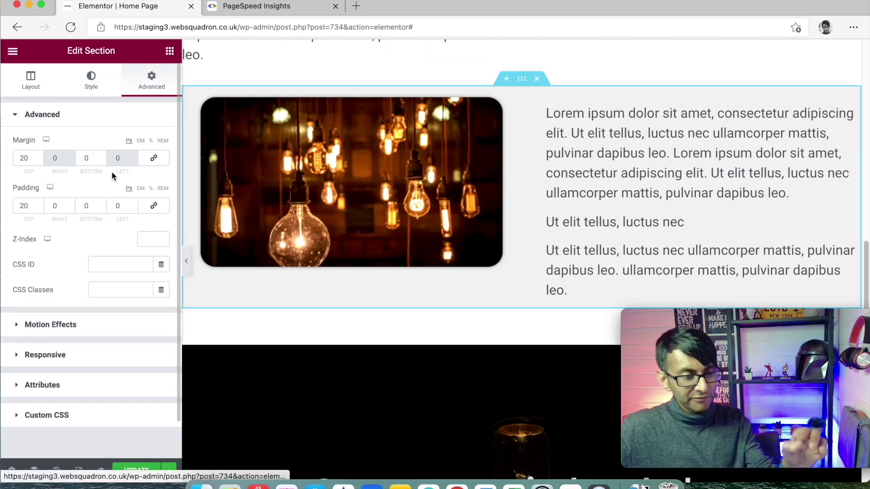
Set the lightbulb section's bottom and top padding to 60
double_click(88, 206)
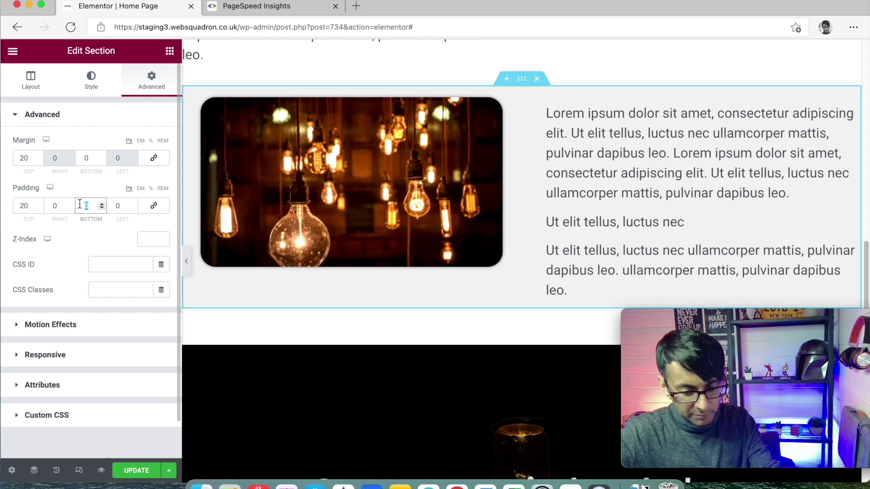
text(60)
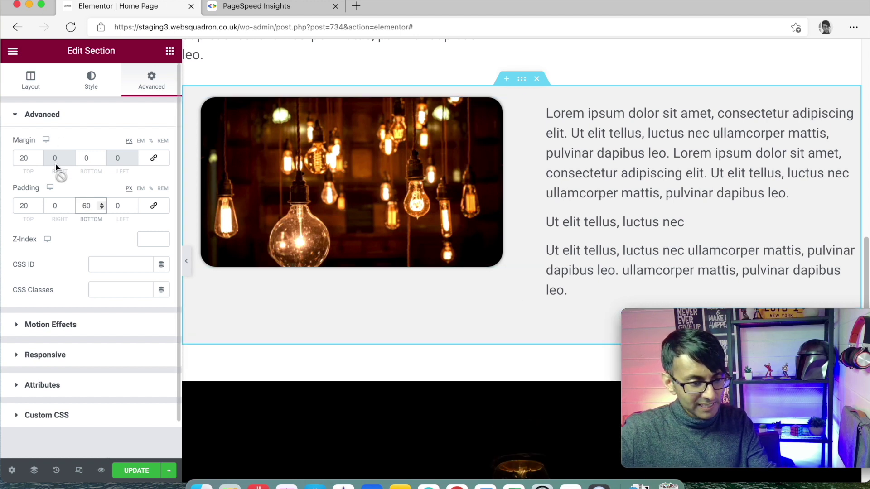
double_click(12, 202)
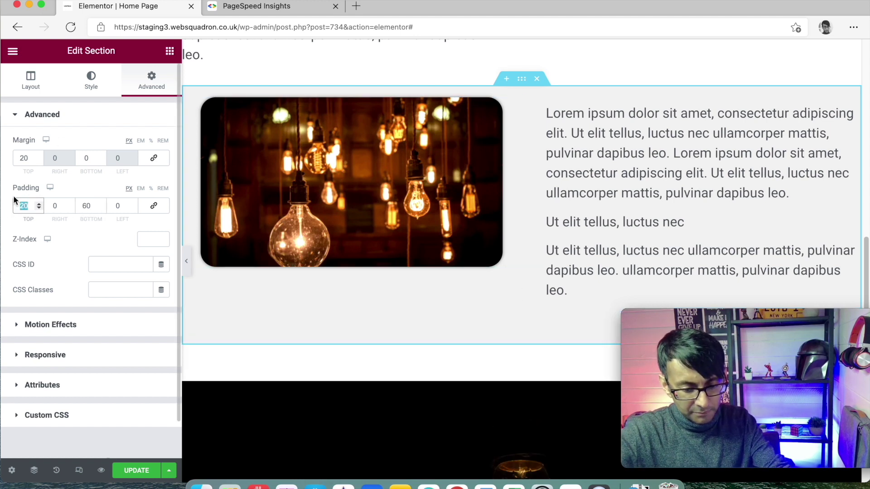
text(40)
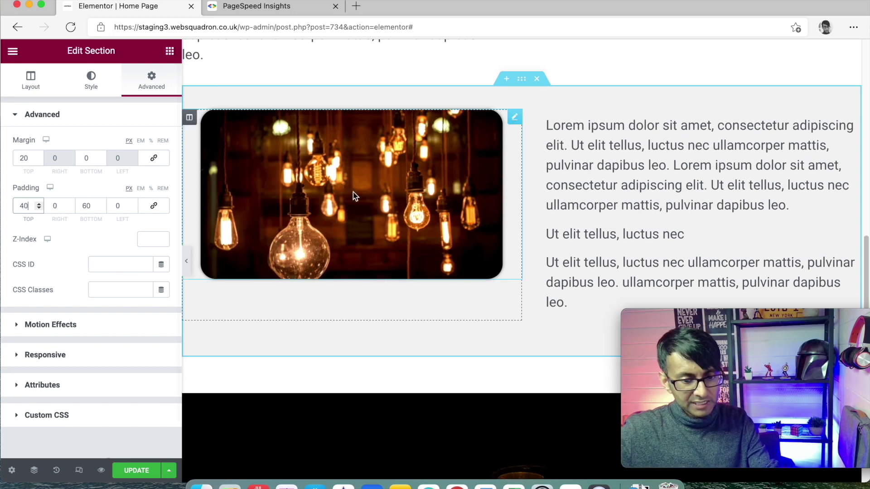
key(BackSpace)
key(BackSpace)
text(060)
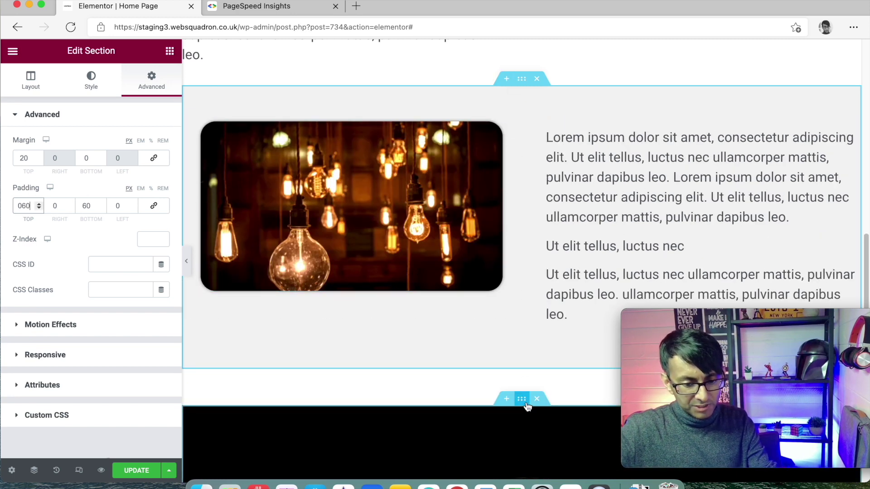
Set the dark section's top margin to 0
click(526, 405)
click(165, 91)
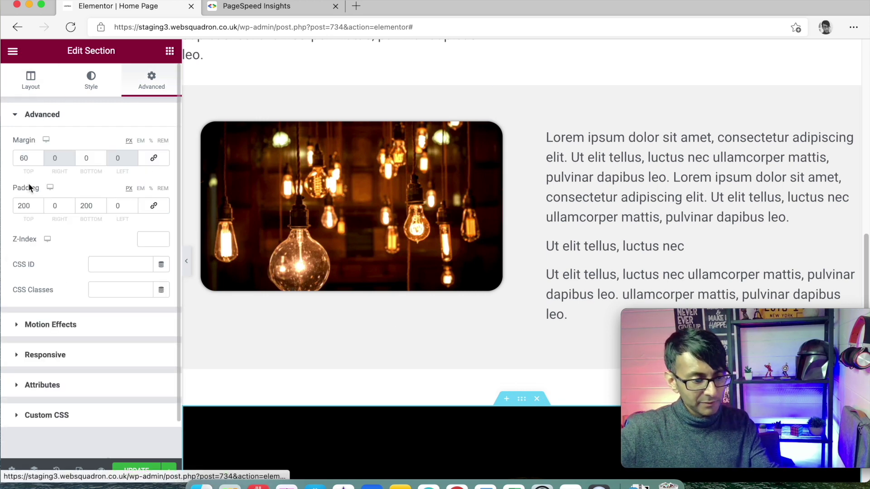
click(21, 158)
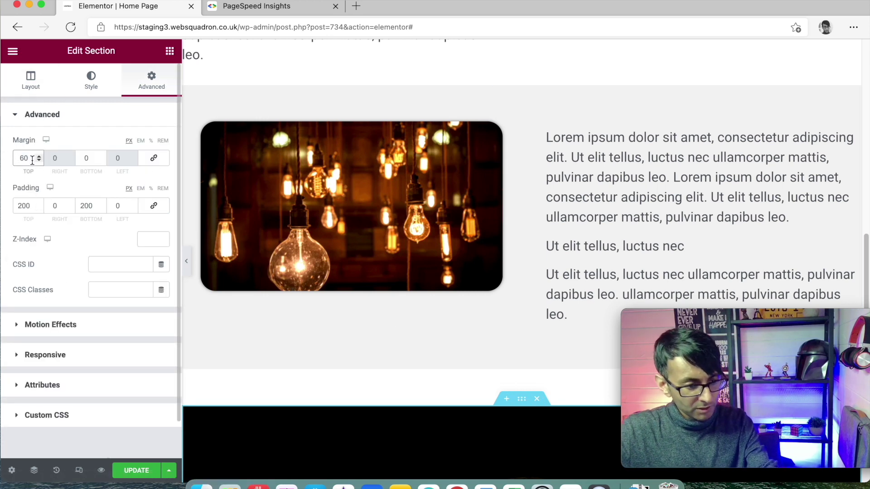
text(0)
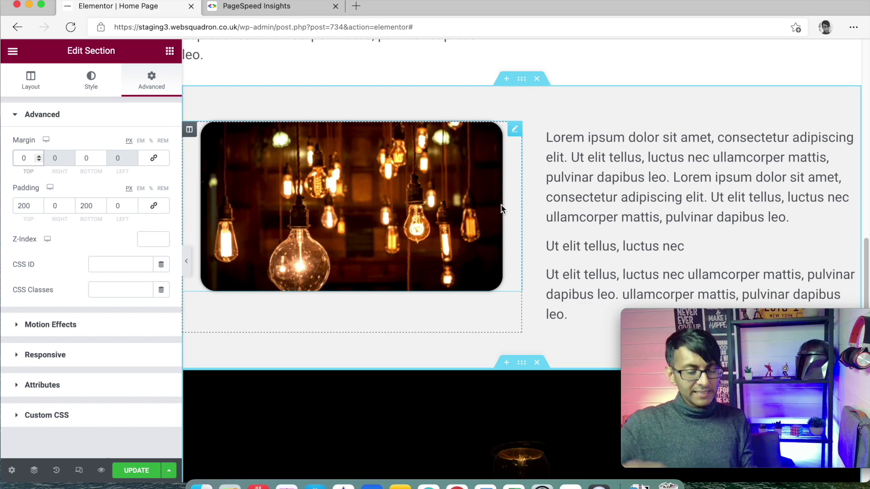
scroll(501, 209, down, 5)
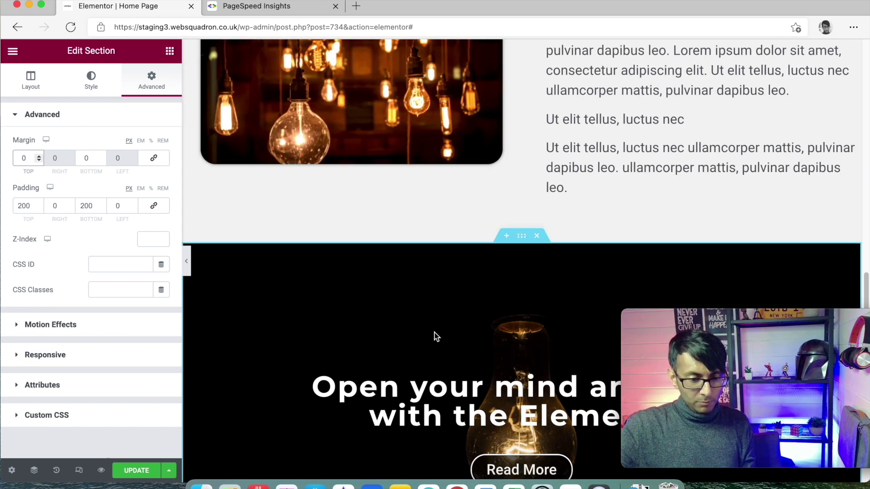
scroll(435, 336, up, 1)
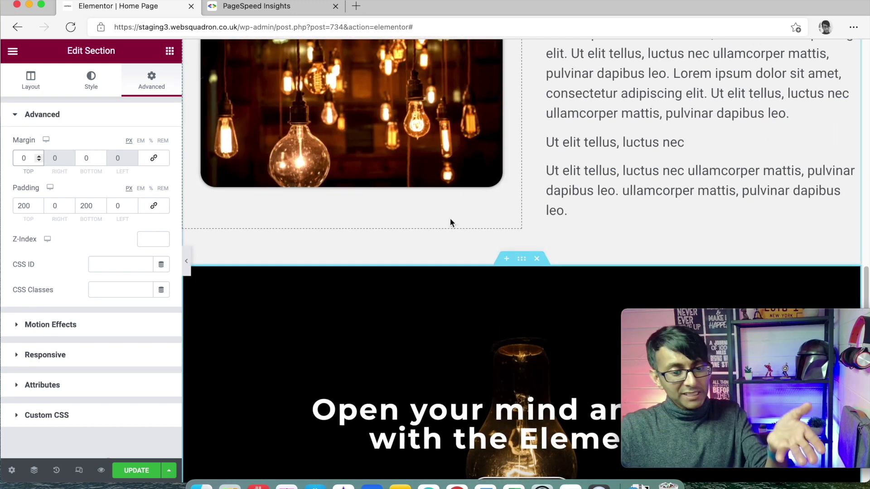
scroll(485, 276, up, 1)
scroll(464, 245, up, 10)
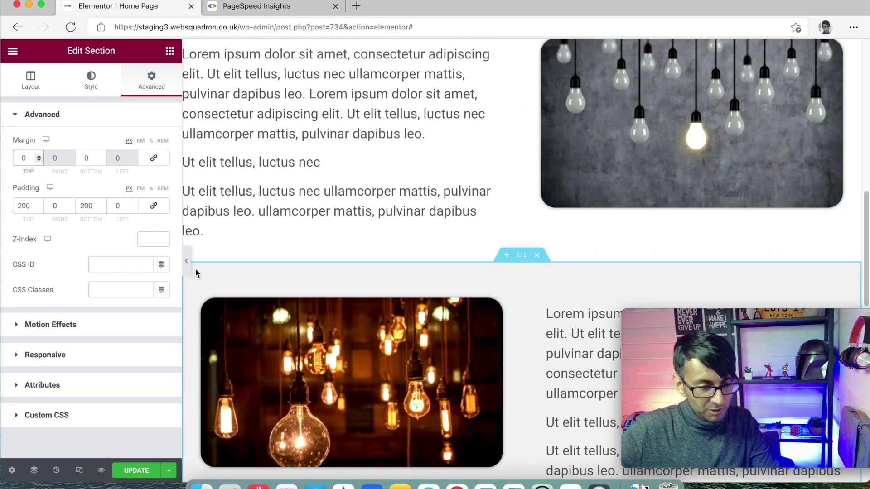
Preview the page full width with the editor panel hidden, then restore the panel
click(187, 261)
scroll(555, 322, up, 3)
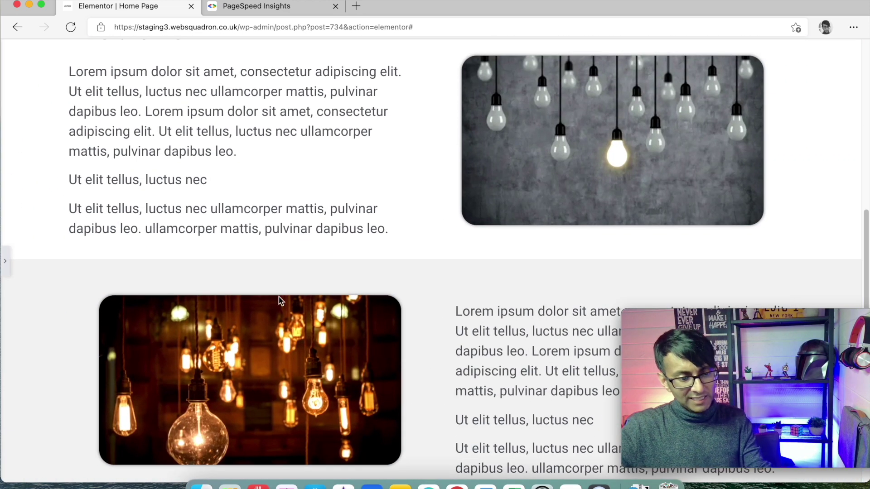
click(6, 272)
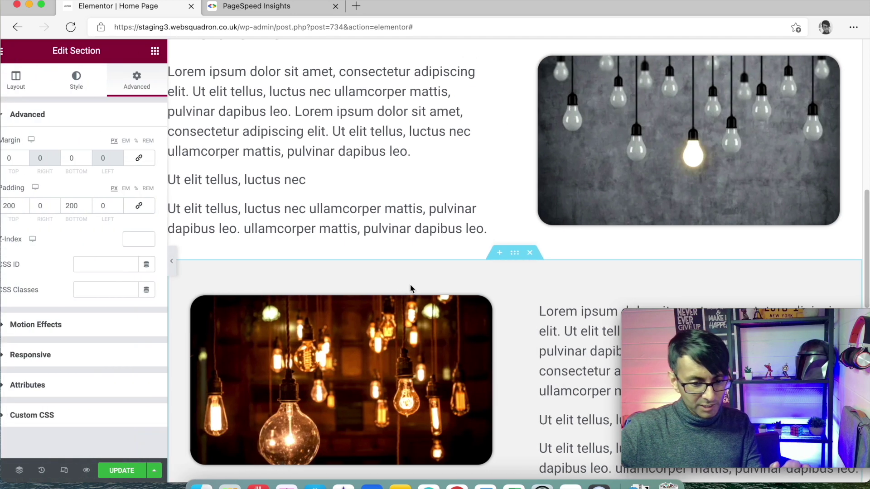
scroll(537, 260, up, 6)
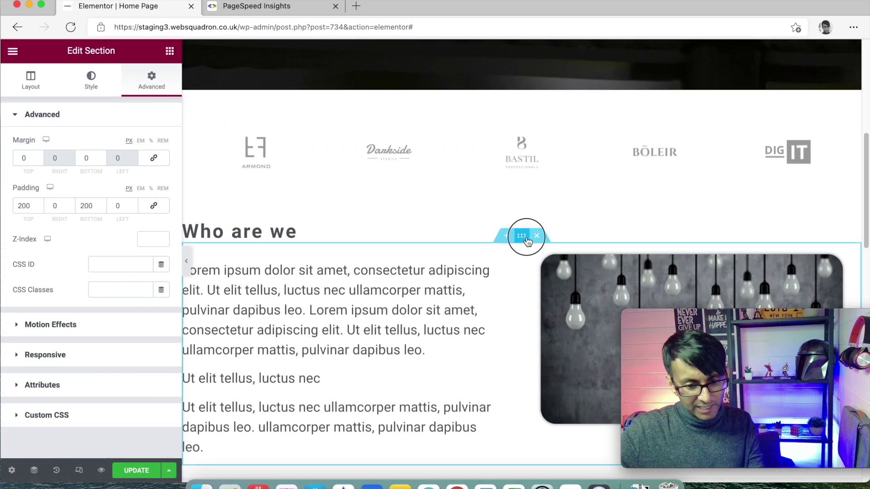
Set the Who are we section's bottom padding to 20 and preview the new spacing
click(522, 236)
click(152, 80)
click(88, 205)
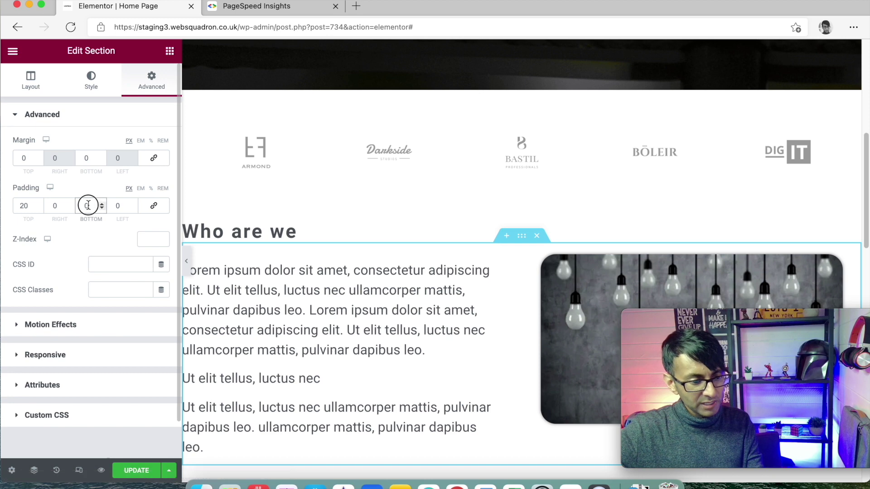
text(20)
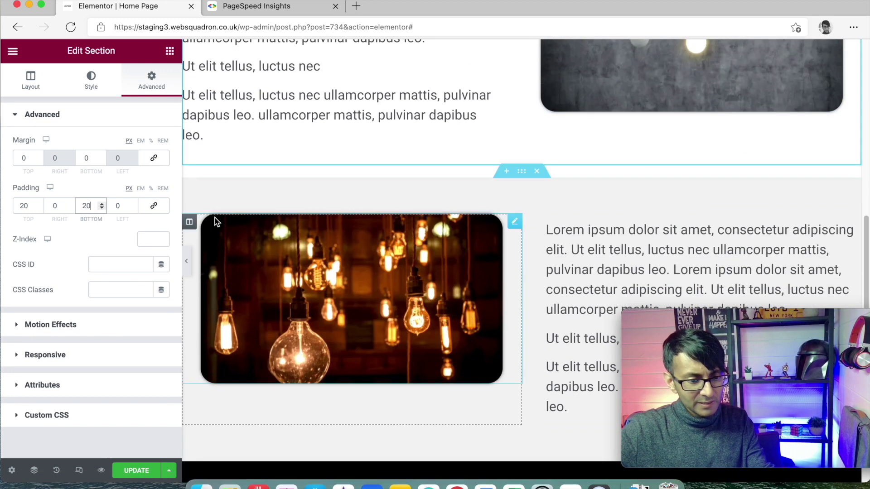
click(187, 261)
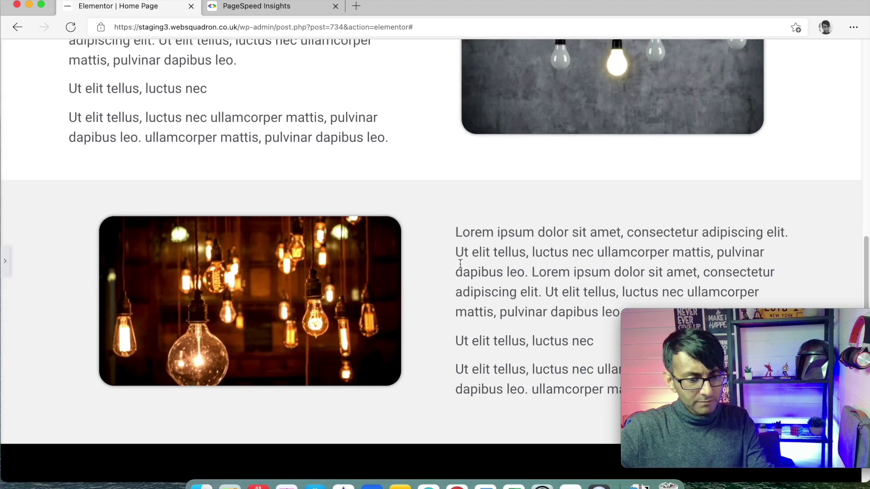
scroll(459, 261, up, 10)
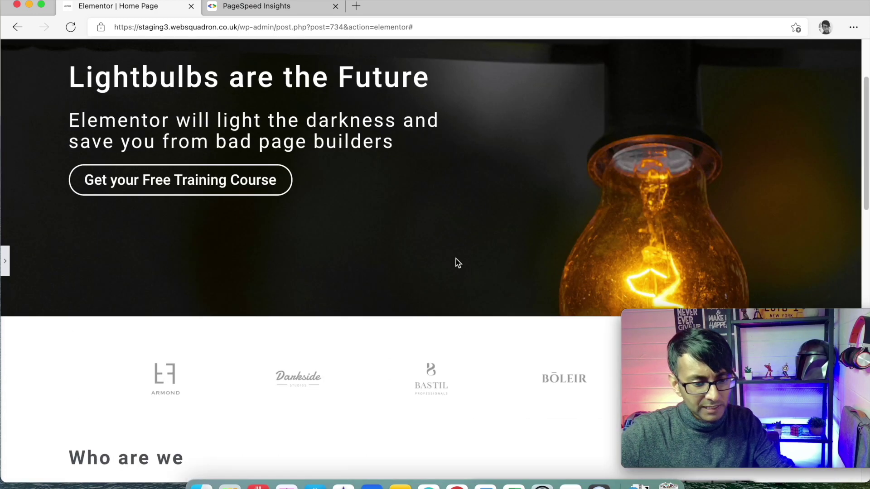
scroll(456, 260, down, 6)
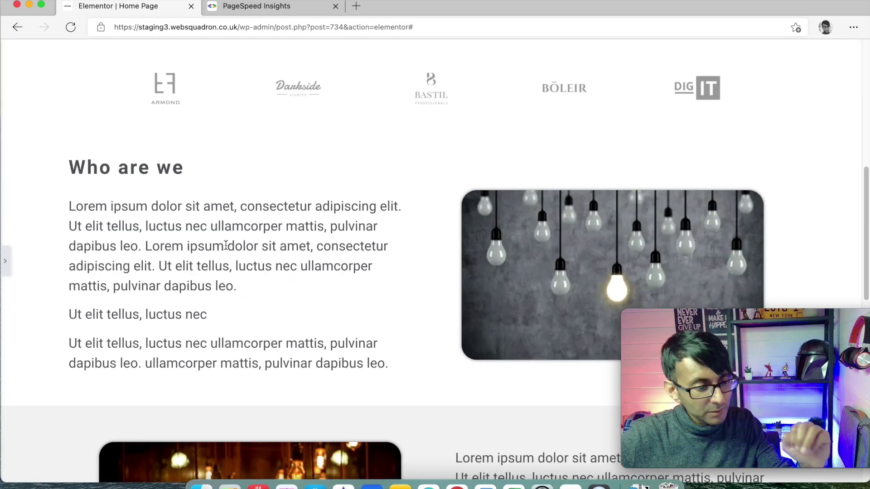
click(5, 261)
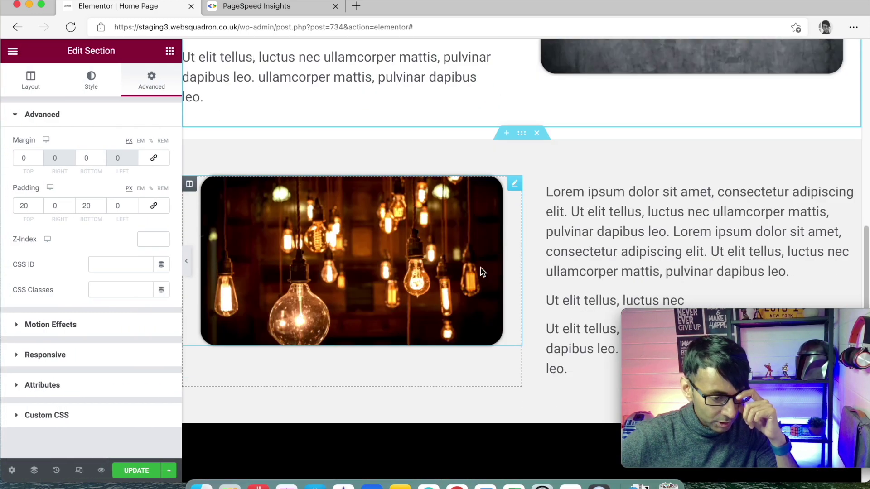
Copy the Who are we heading and paste it into the empty section
scroll(502, 319, up, 3)
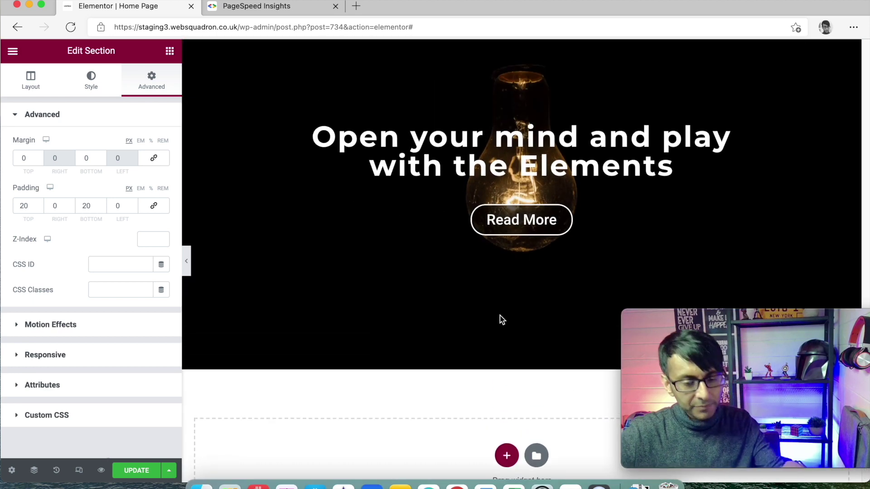
scroll(499, 317, up, 5)
scroll(499, 316, down, 10)
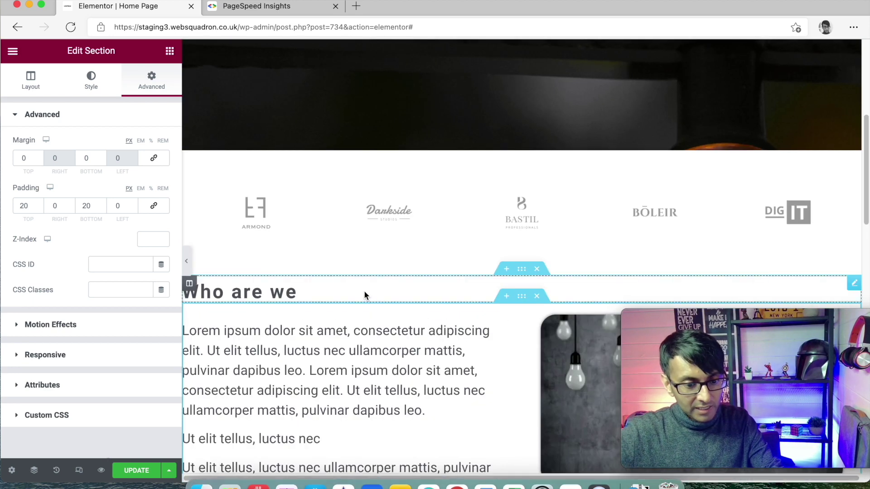
right_click(525, 275)
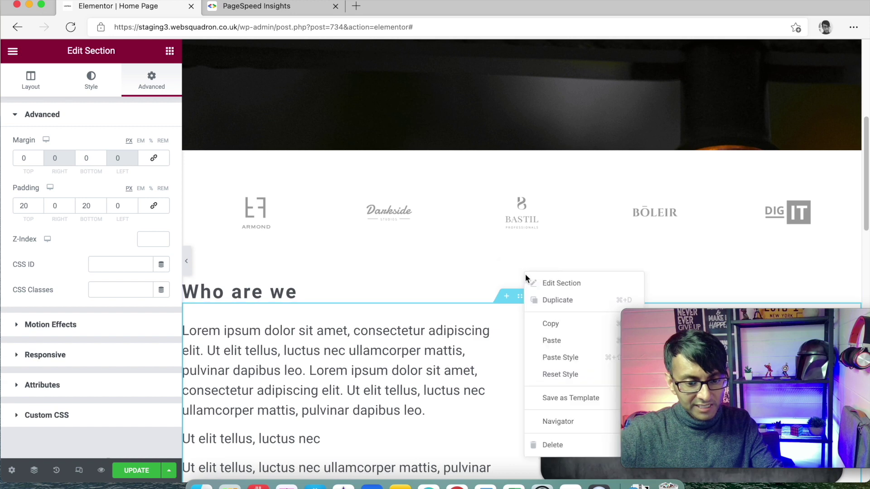
click(550, 320)
scroll(448, 316, down, 15)
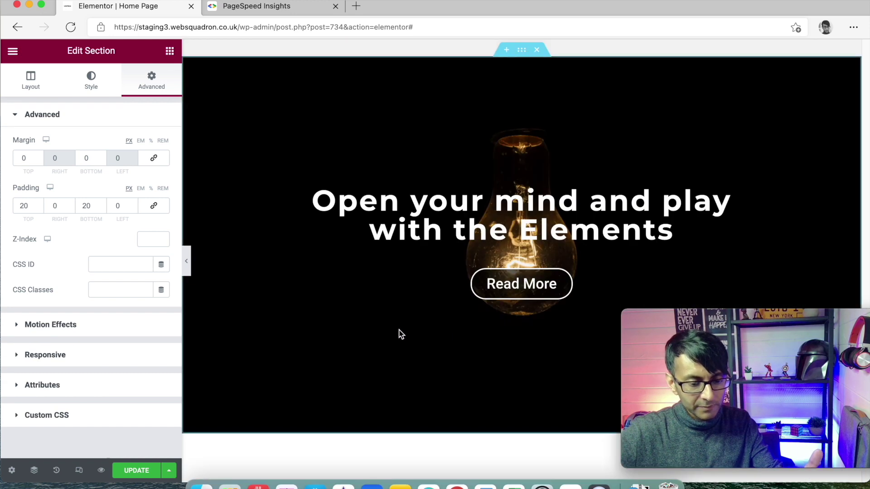
right_click(306, 355)
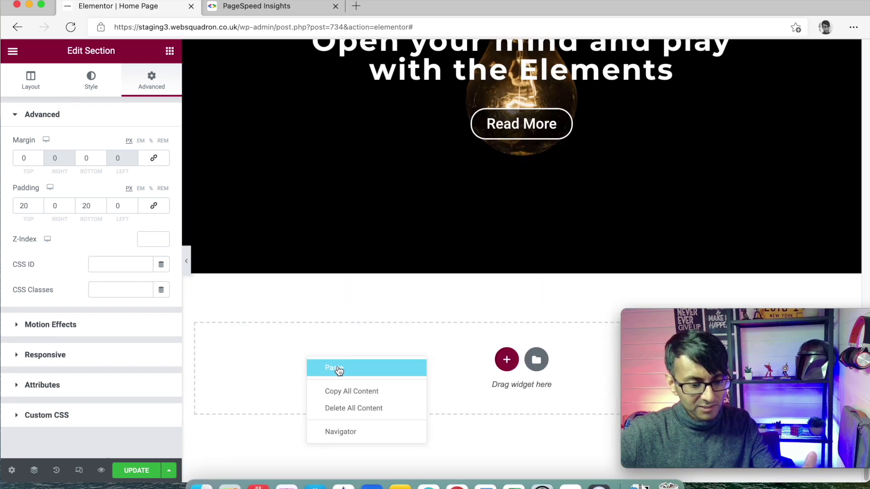
click(334, 369)
Change the pasted heading's title to 'Get in touch'
click(286, 327)
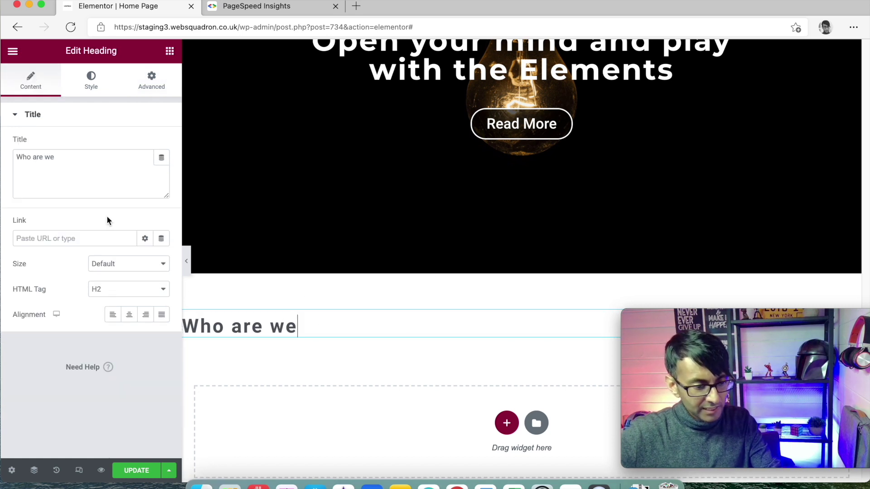
drag(56, 157, 3, 155)
text(Get)
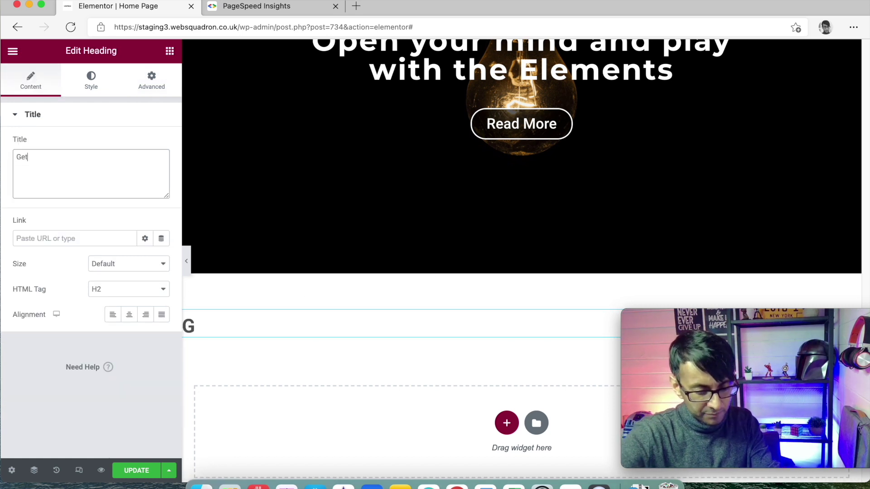
text( in touch)
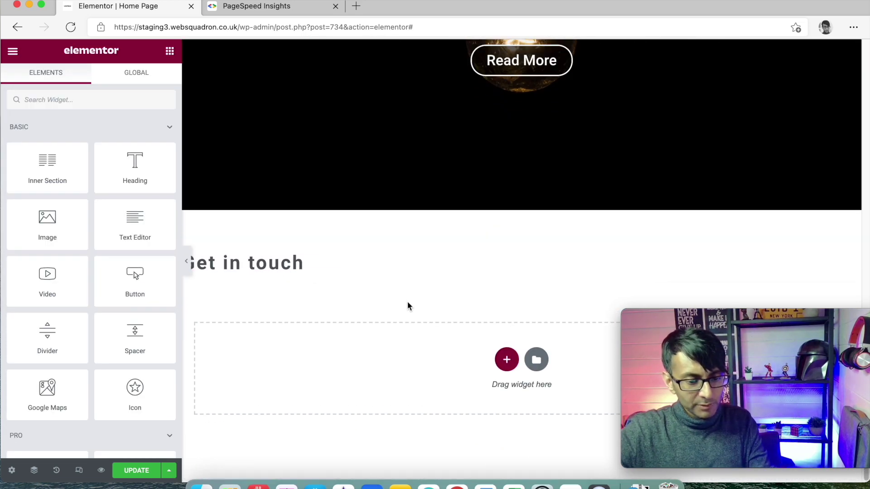
Copy the Lorem ipsum text block and paste it below the Get in touch heading
click(506, 360)
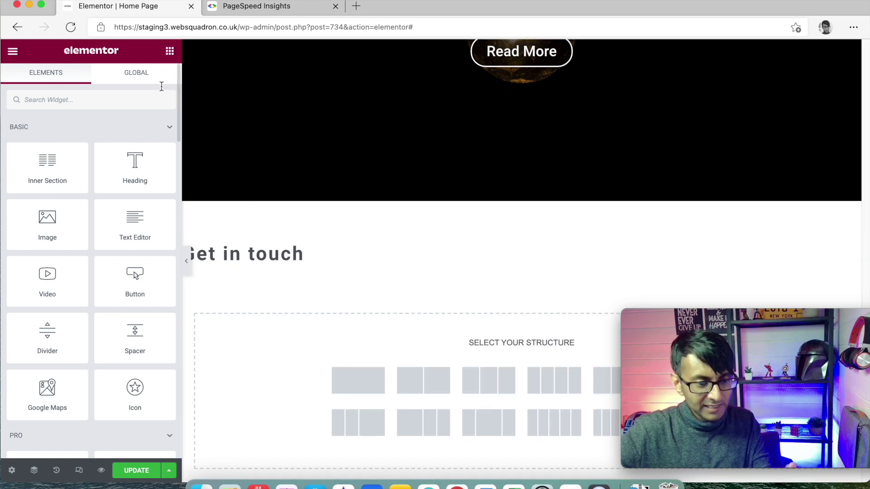
scroll(263, 233, up, 10)
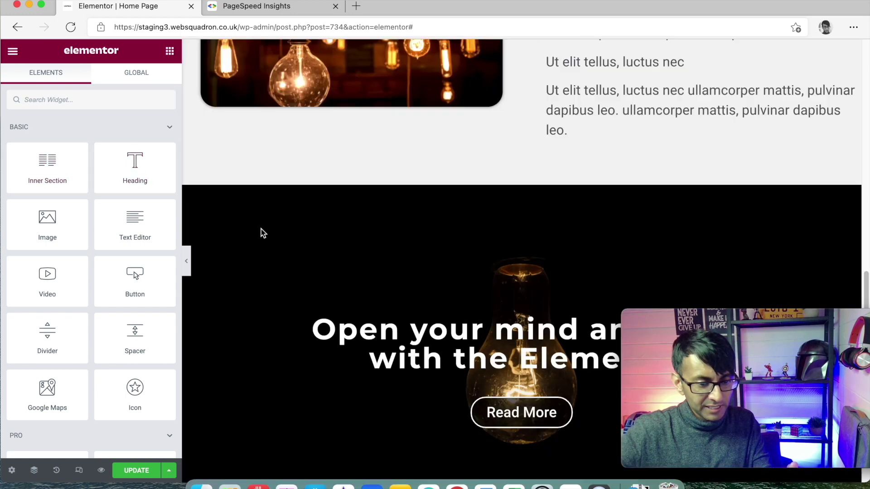
right_click(304, 241)
click(360, 296)
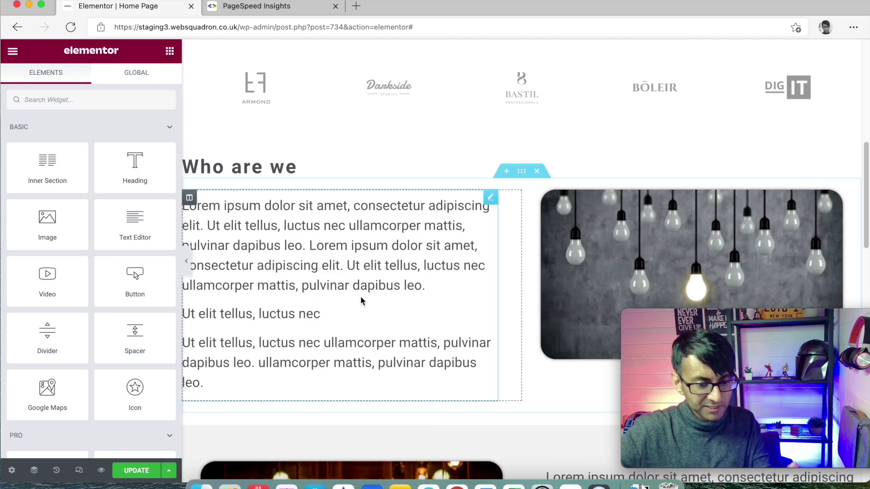
scroll(360, 299, down, 10)
right_click(316, 211)
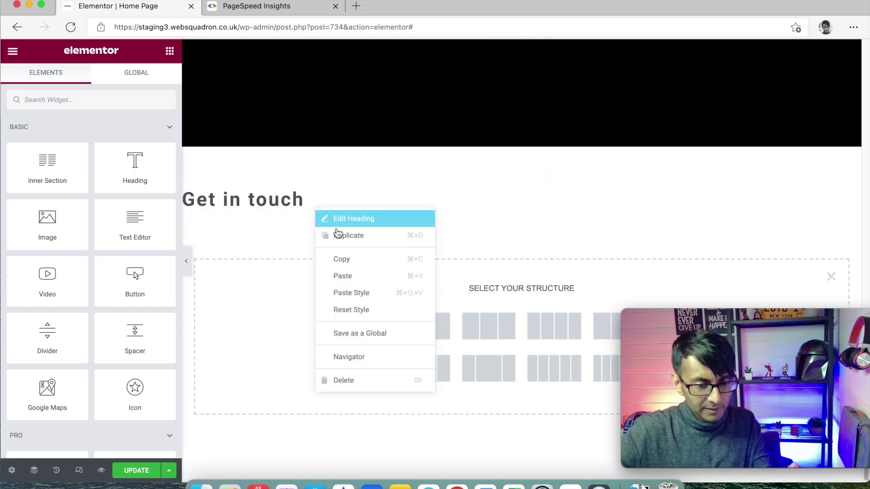
click(358, 275)
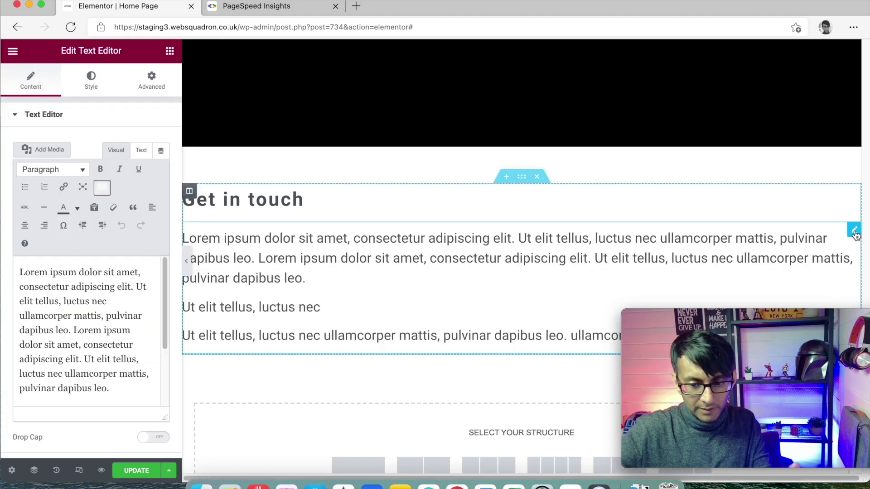
Replace the pasted text with "We'd love to help you and share our latest offers."
click(29, 332)
key(super+a)
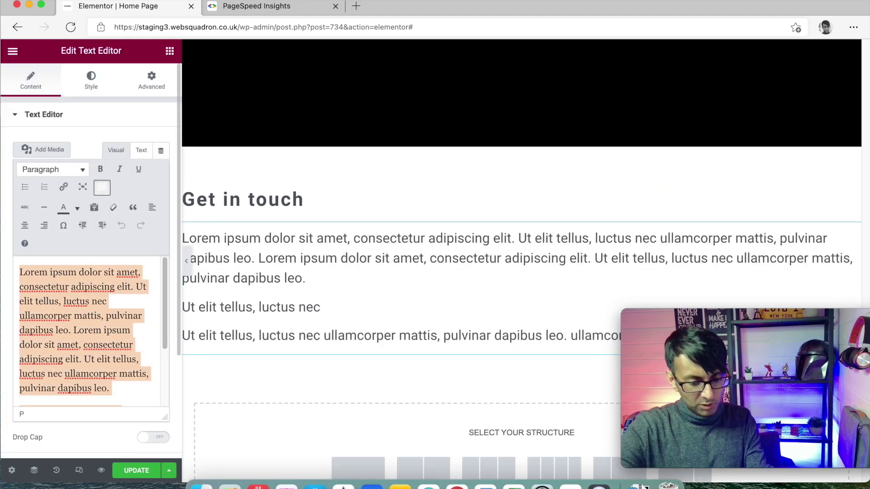
text(Contact us)
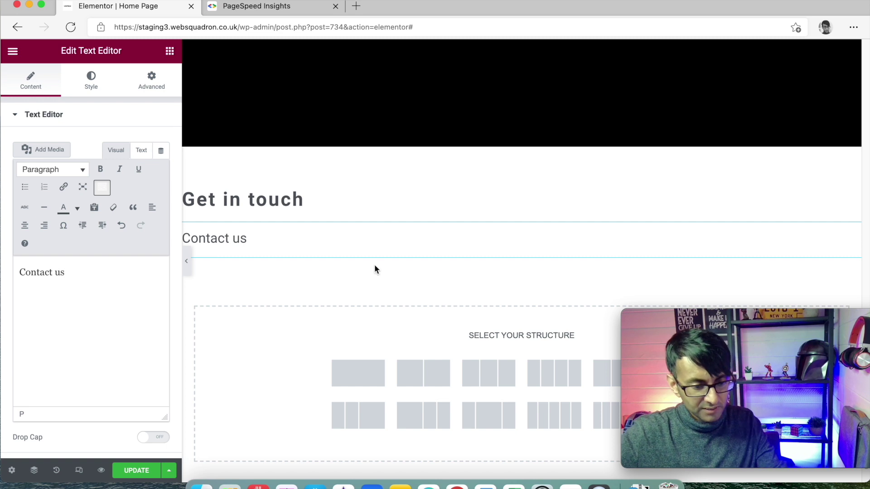
drag(77, 270, 3, 266)
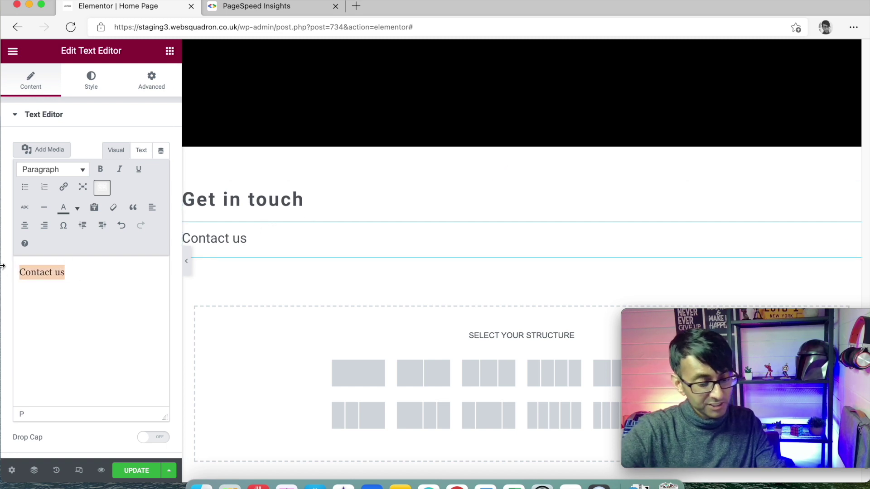
text(We'd love to help you and share our latest offers.)
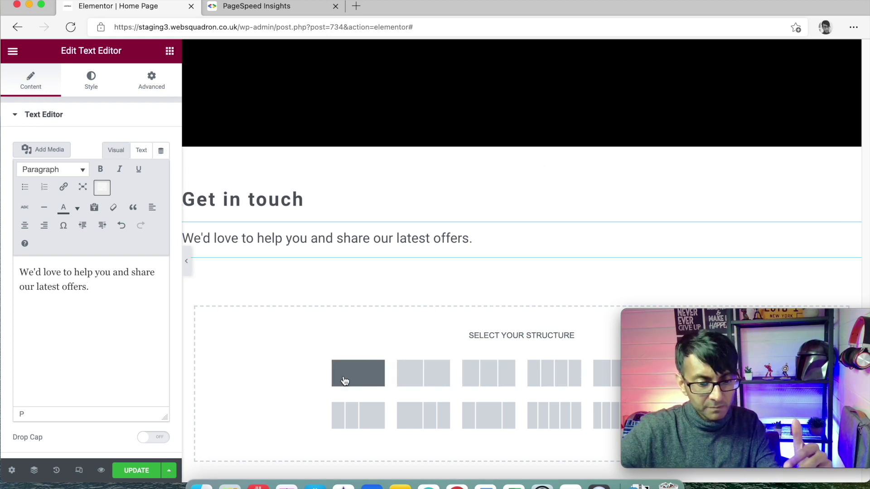
Create a three-column section and paste a text block reading Contact Us into the first column
click(471, 380)
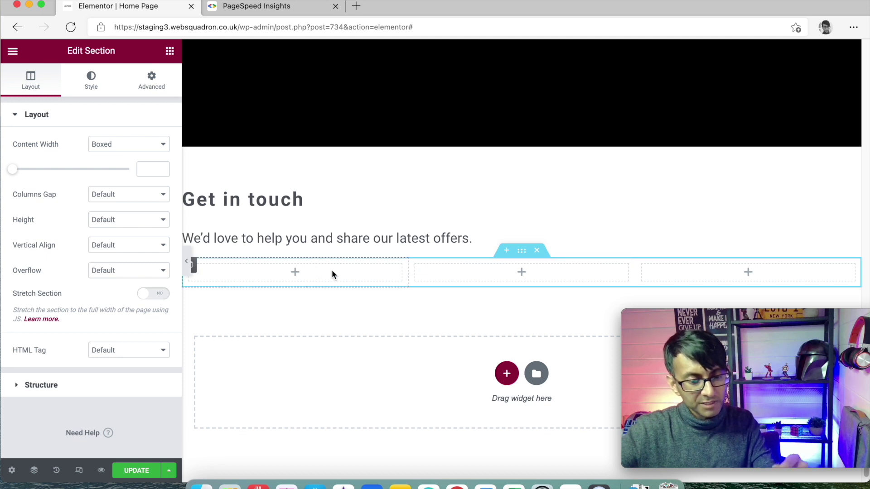
right_click(356, 240)
click(384, 293)
right_click(313, 278)
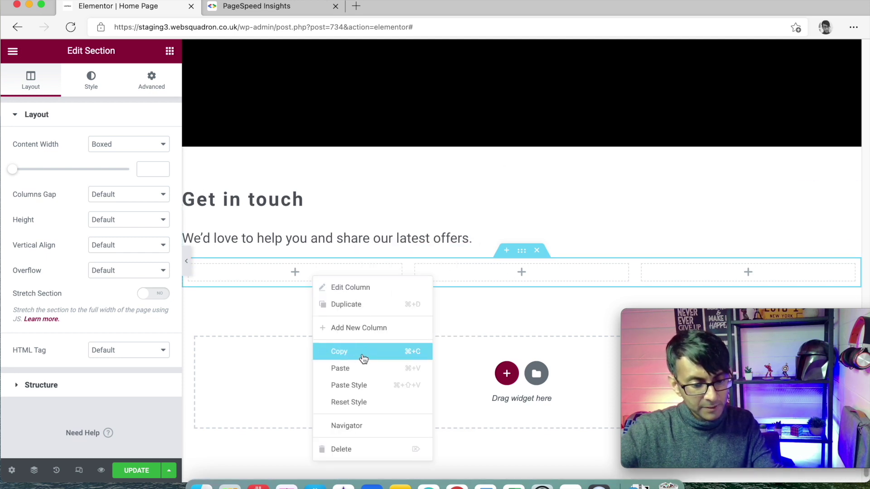
click(366, 372)
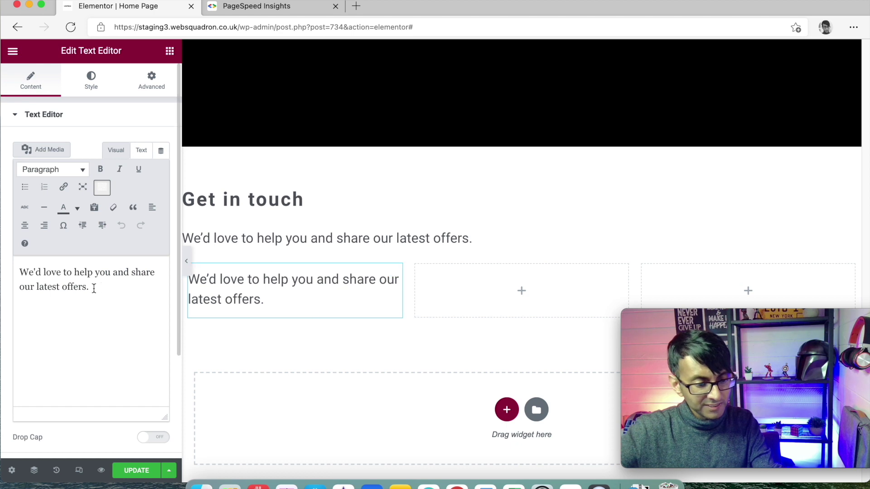
drag(94, 286, 3, 269)
text(Contact Us)
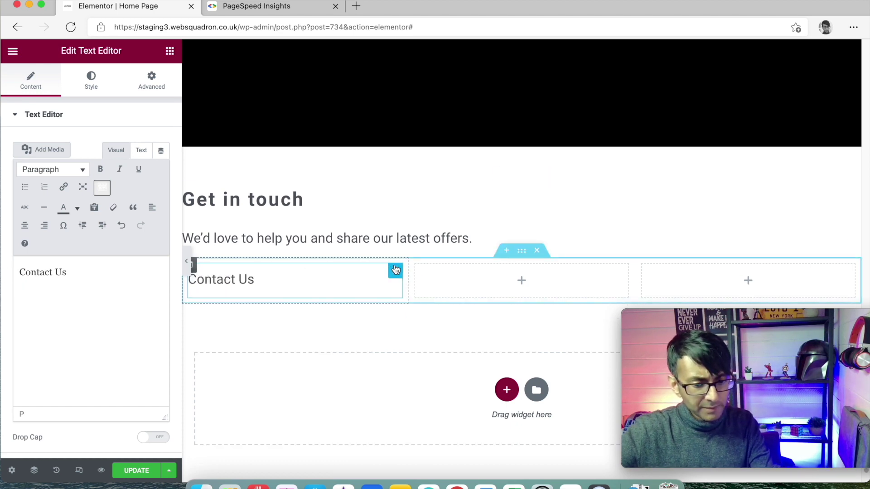
Copy the Contact Us block into the second column and change it to 'Visit Us'
right_click(343, 282)
click(379, 330)
right_click(448, 285)
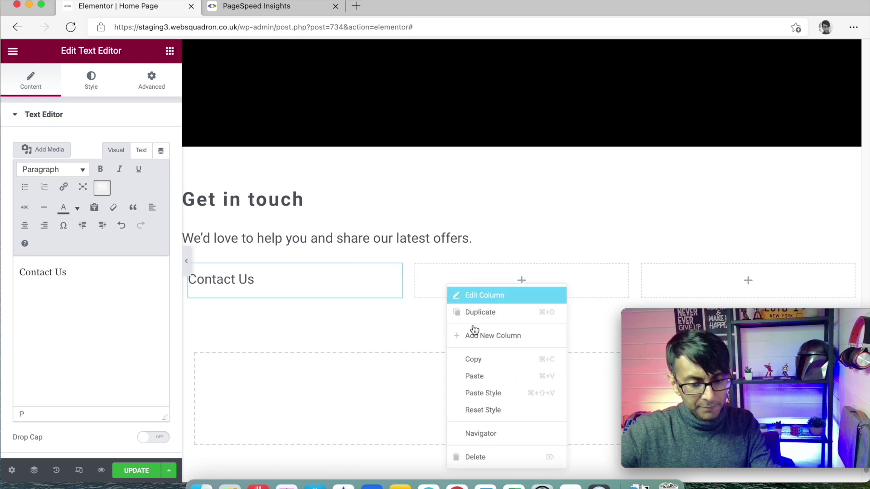
click(503, 380)
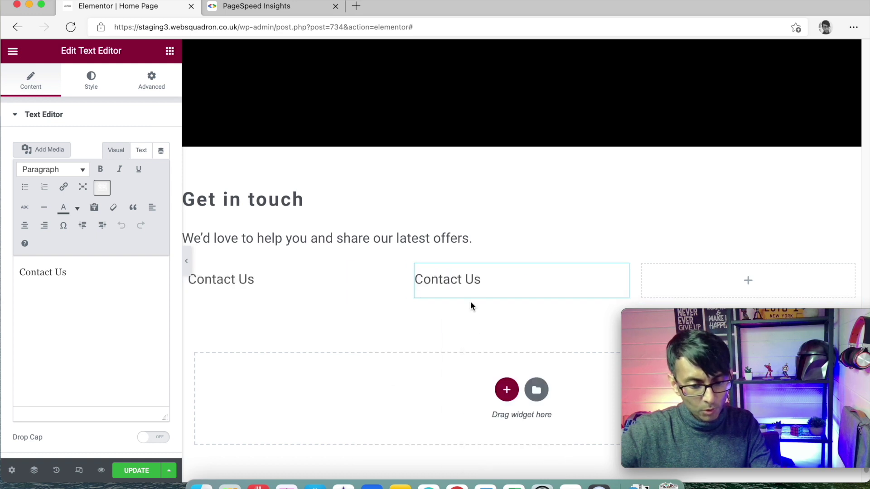
drag(28, 283, 2, 270)
text(Visi)
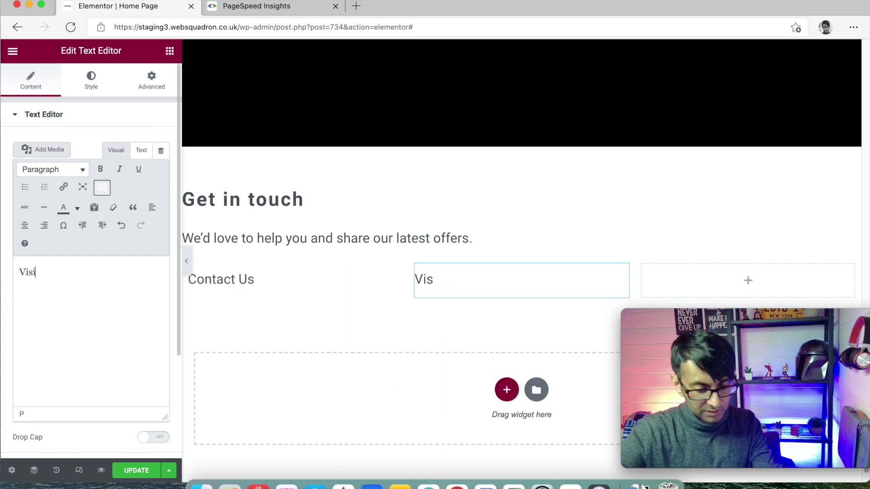
text(t Us)
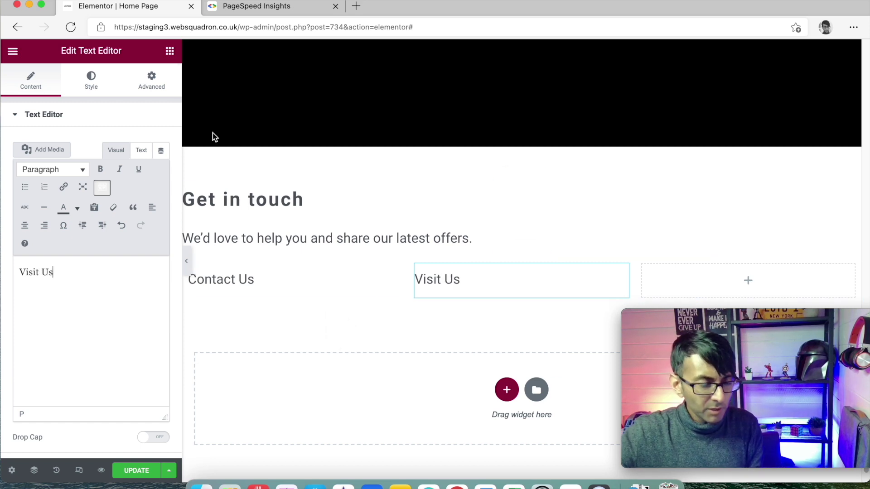
right_click(255, 288)
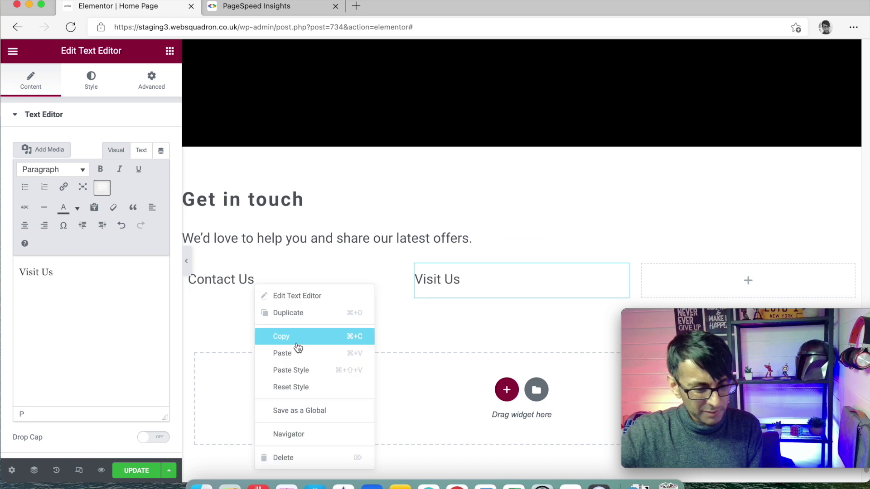
Duplicate Contact Us below itself and type the contact e-mail address in it
click(313, 311)
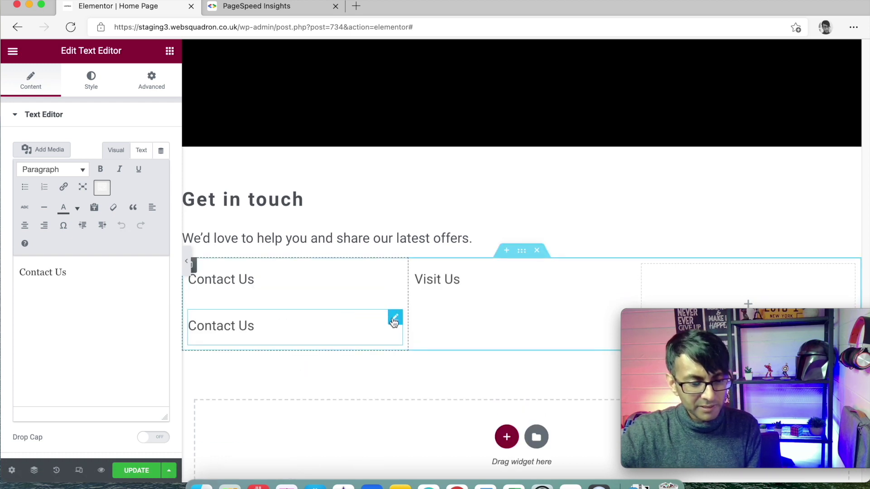
drag(68, 273, 8, 263)
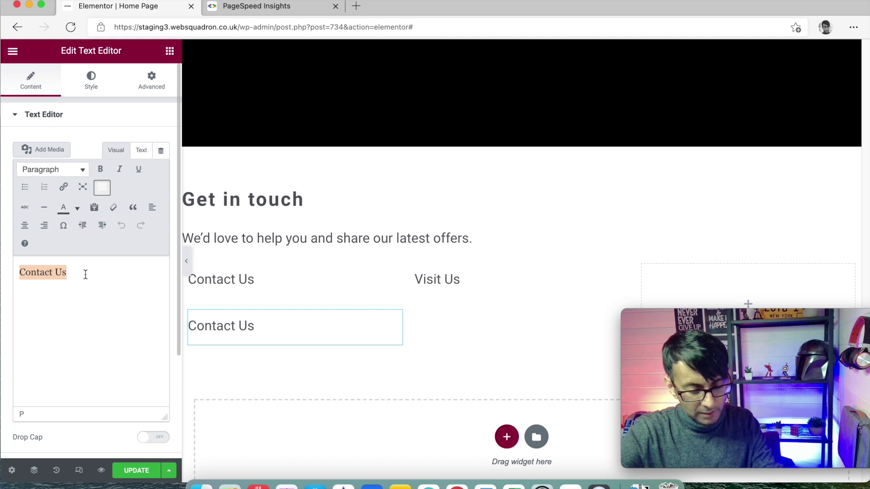
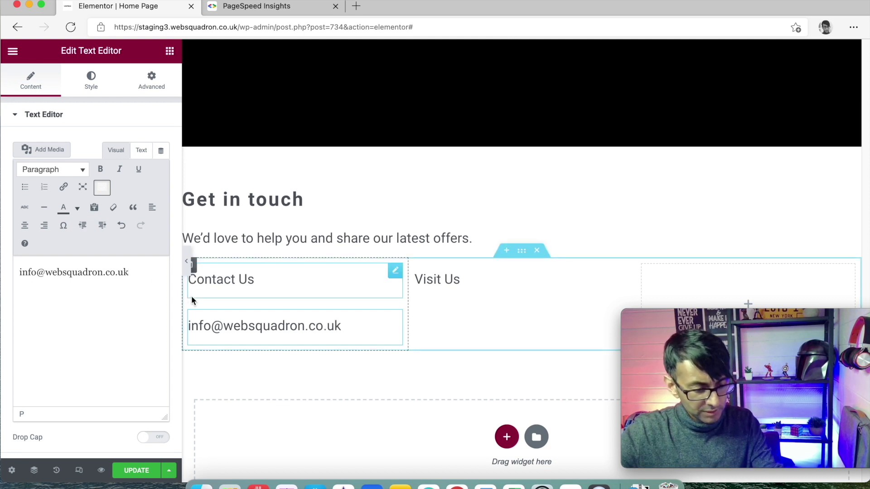
Link the e-mail address with a mailto URL and begin a new line for the phone number
key(super+a)
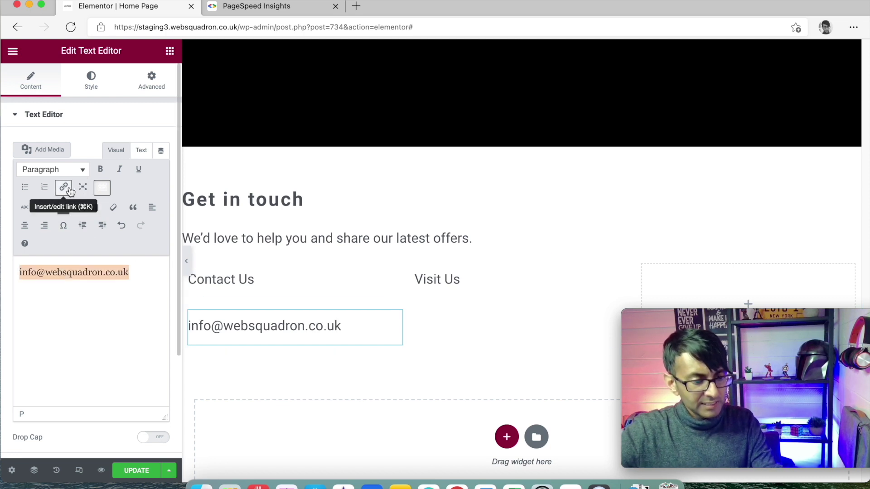
click(67, 190)
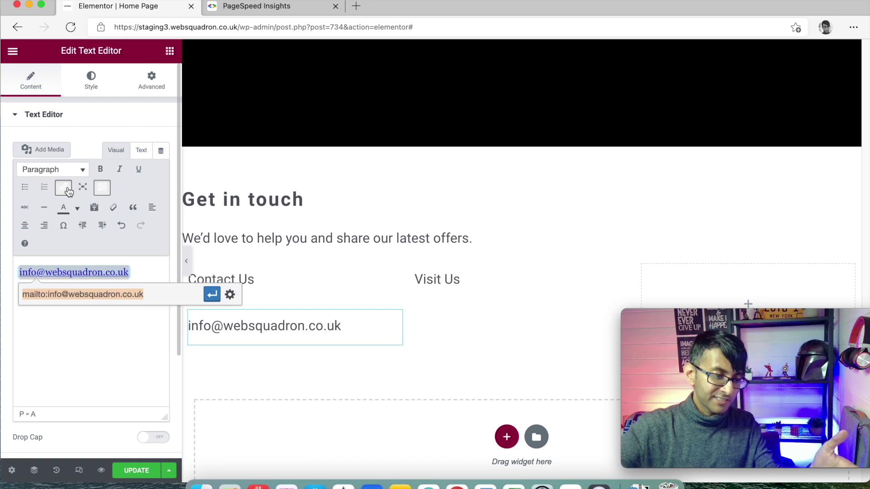
click(212, 295)
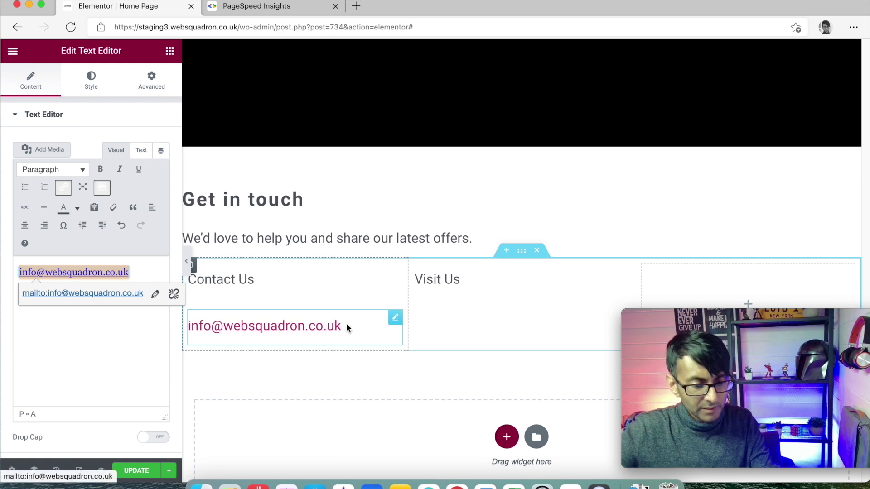
click(148, 276)
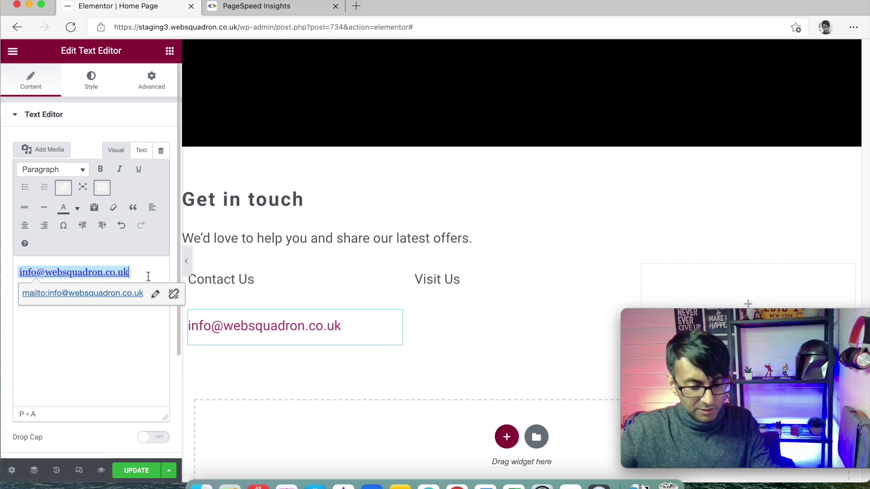
key(Return)
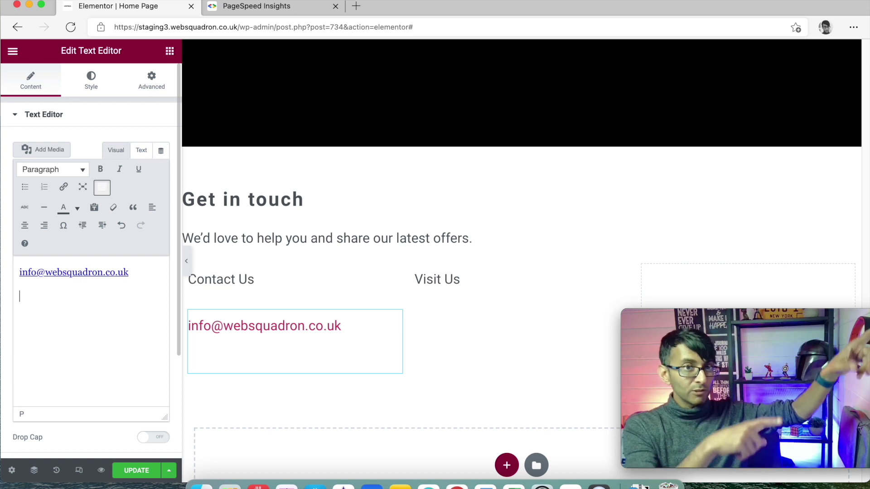
text(o)
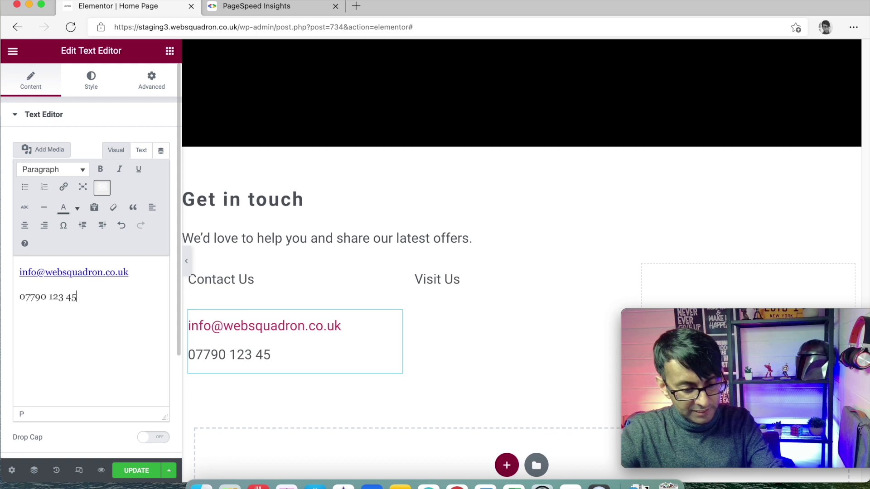
Add the +44 country code in front of the phone number
drag(19, 273, 129, 272)
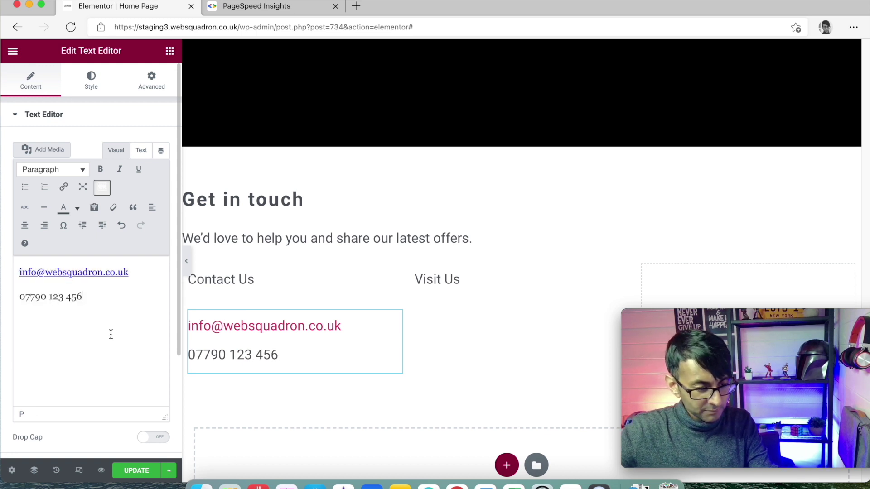
drag(88, 299, 9, 292)
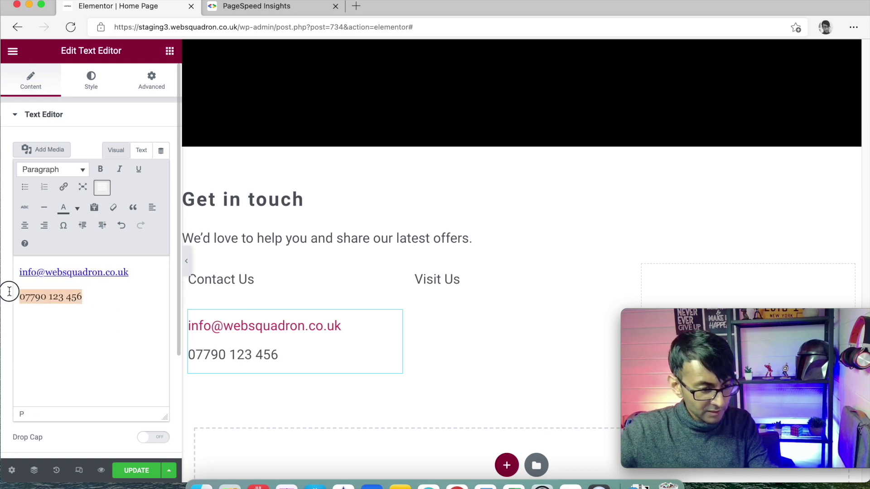
click(20, 297)
text(+)
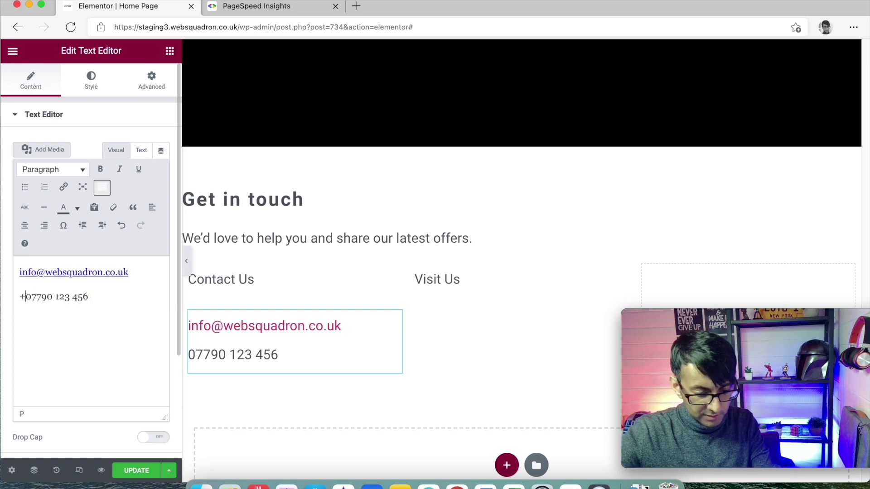
text(44)
Try linking the phone number, then save the page with Update
drag(108, 301, 19, 298)
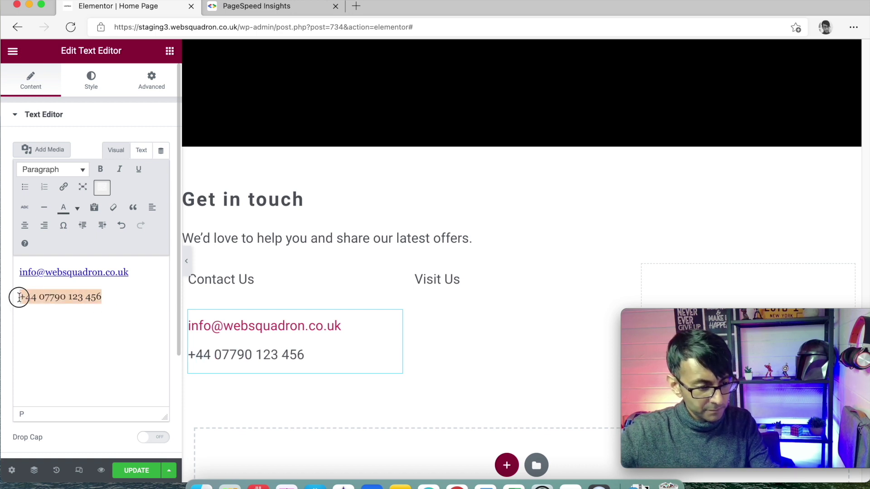
click(64, 188)
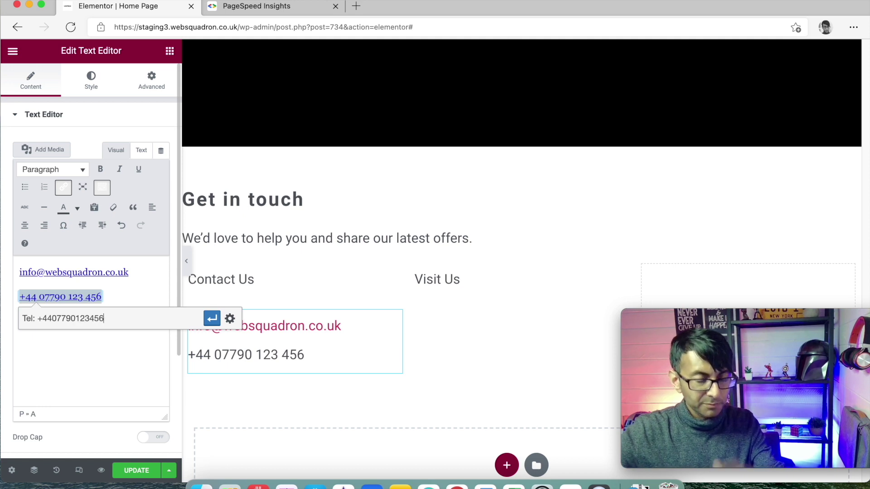
click(142, 476)
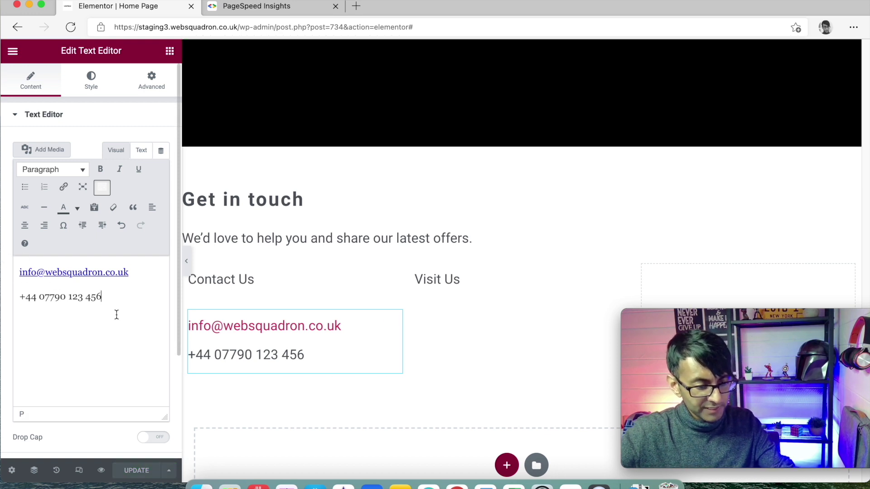
click(122, 270)
Make the e-mail link text dark grey
click(93, 353)
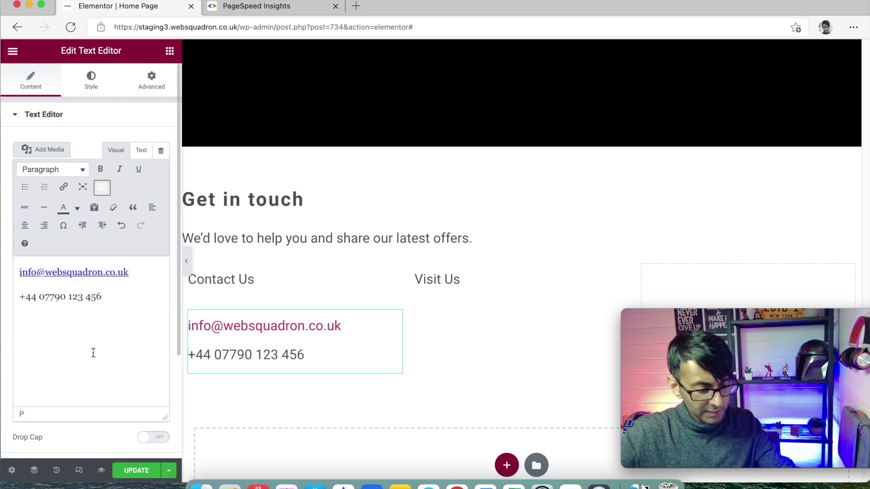
click(103, 272)
click(77, 208)
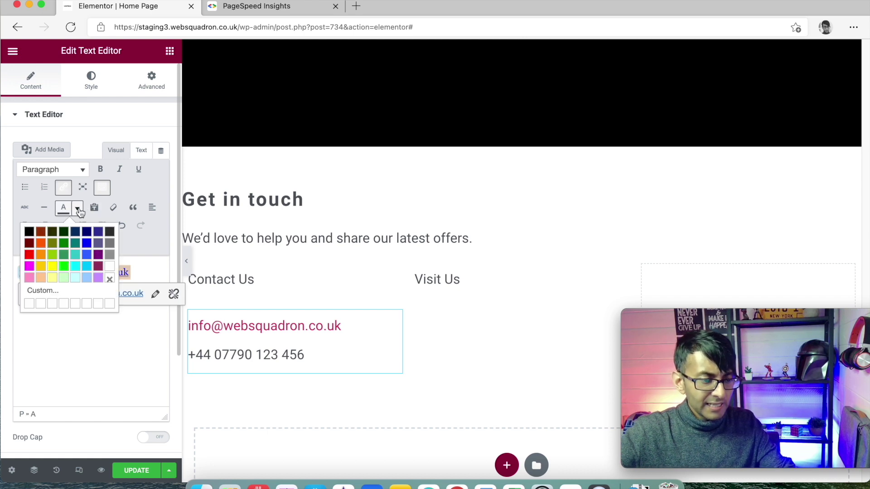
click(111, 235)
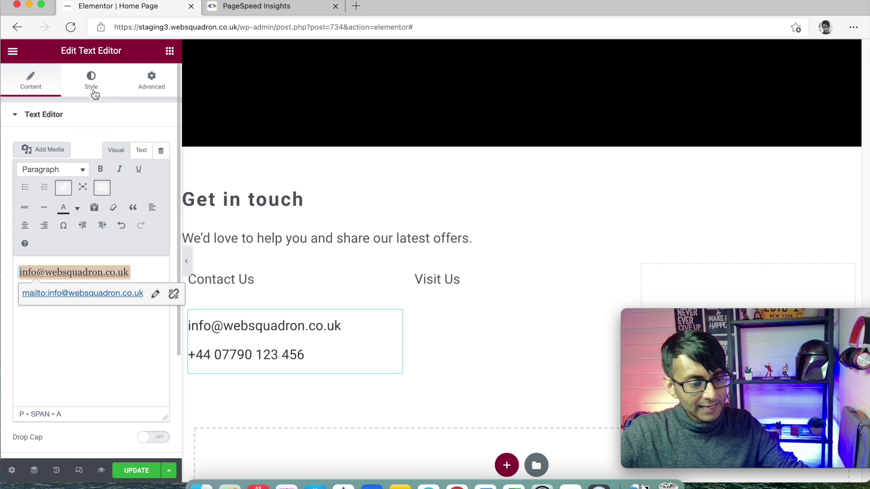
Reduce the text block's typography size to 1.1 em
click(94, 89)
click(160, 195)
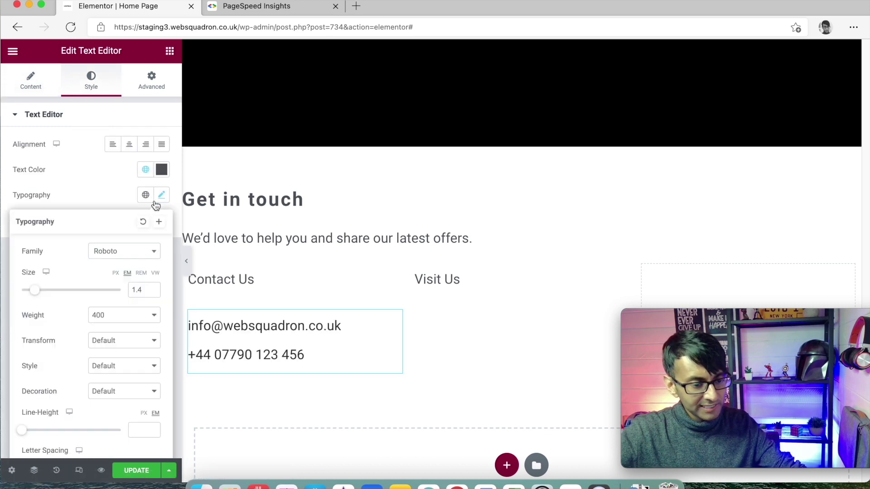
click(154, 293)
click(154, 293)
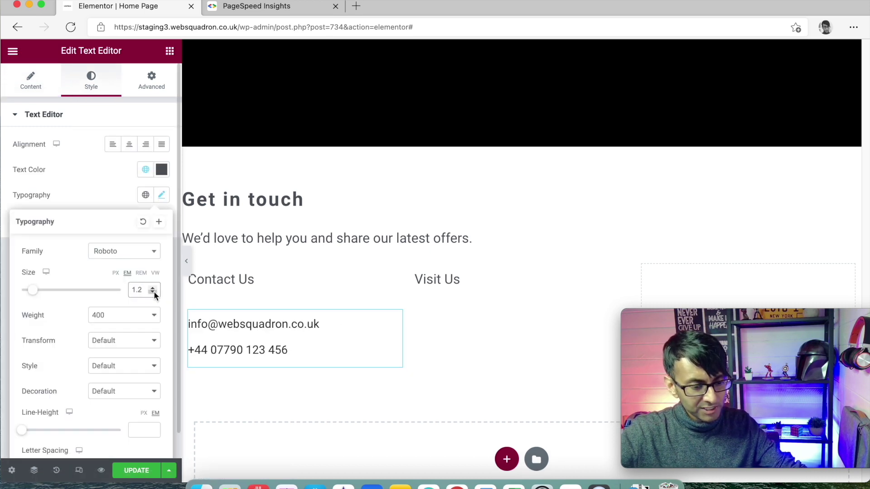
click(153, 292)
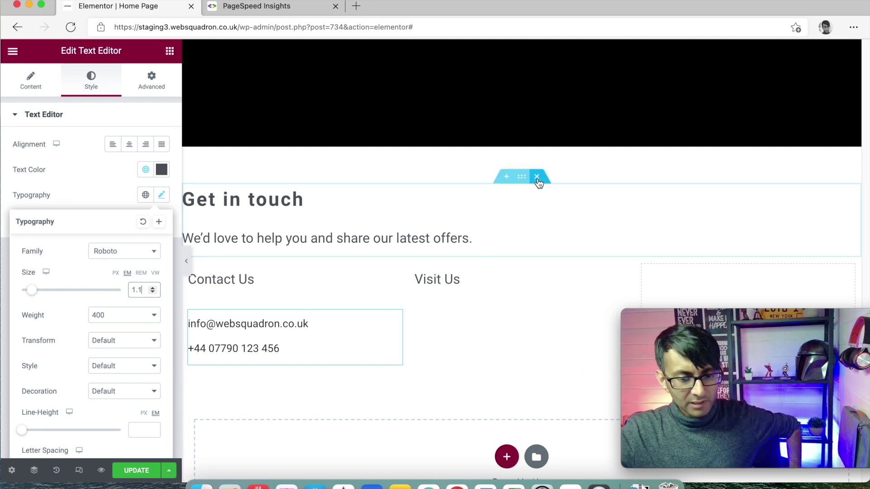
Set the Contact Us section's boxed content width to 1200
click(523, 177)
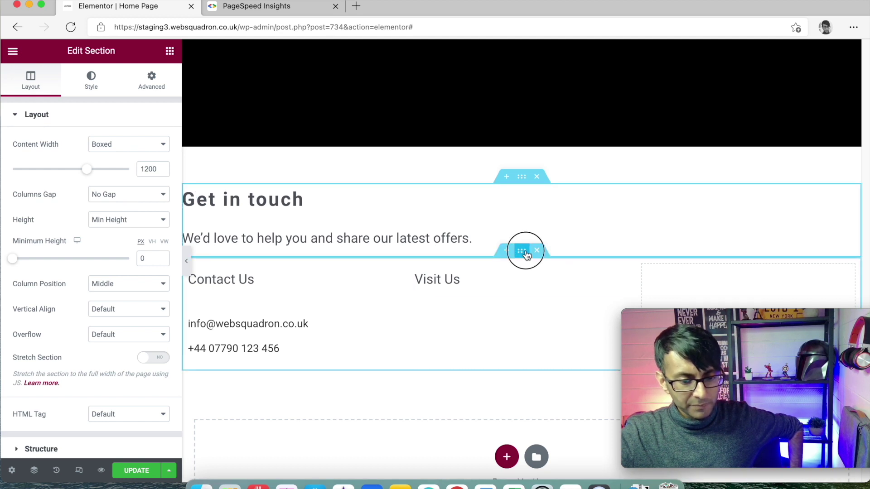
click(523, 250)
click(155, 169)
text(500)
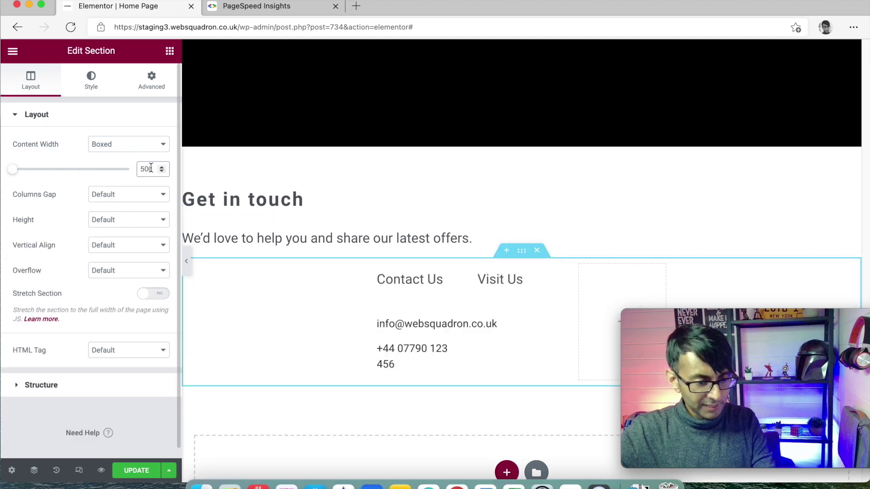
key(Up)
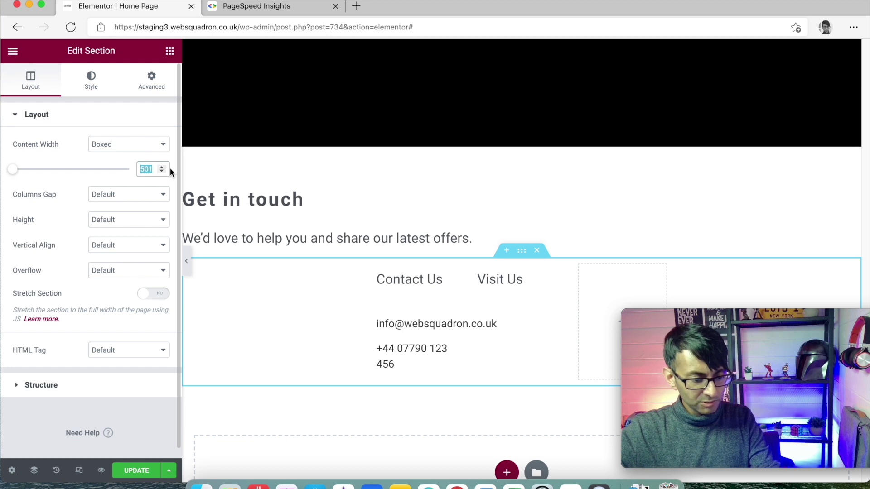
text(1200)
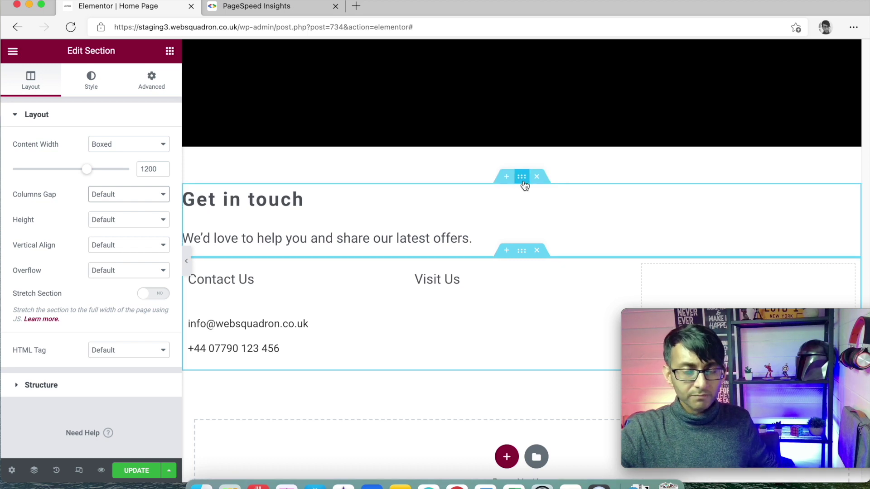
Copy the Get in touch section and paste its style onto the Contact Us section
right_click(524, 185)
click(552, 232)
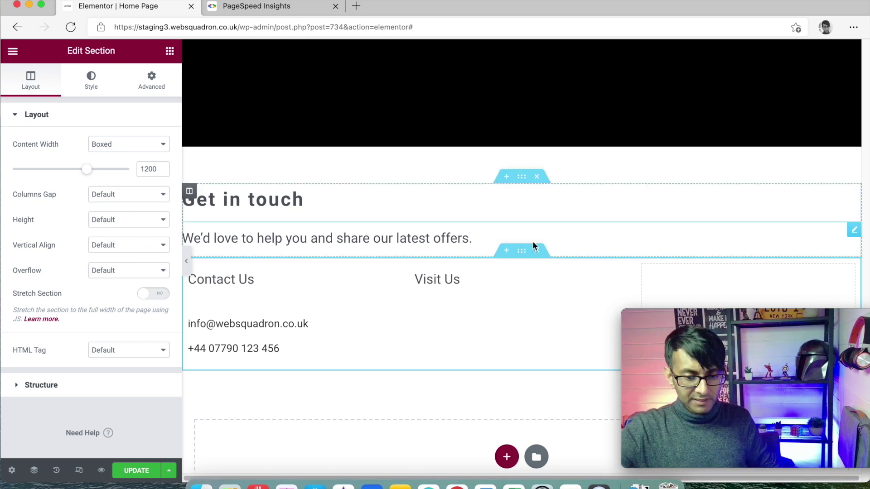
right_click(522, 251)
click(560, 334)
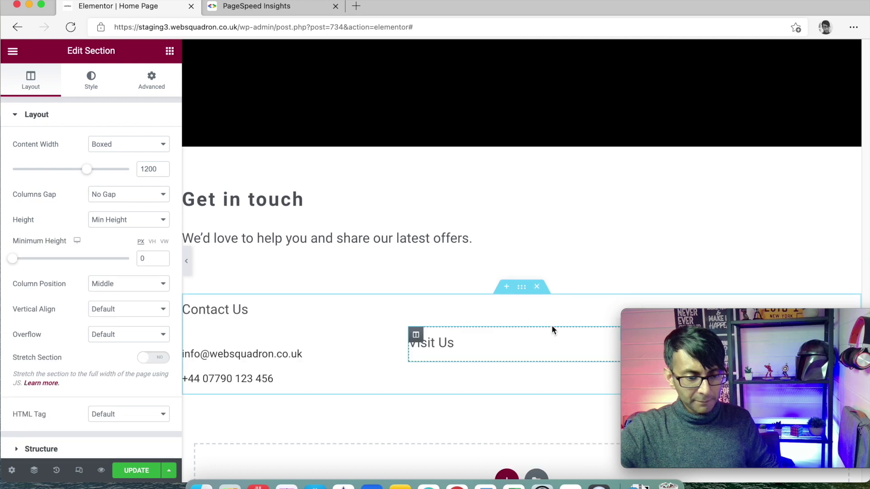
Set the section's top margin to 30 px in its Advanced settings
click(151, 88)
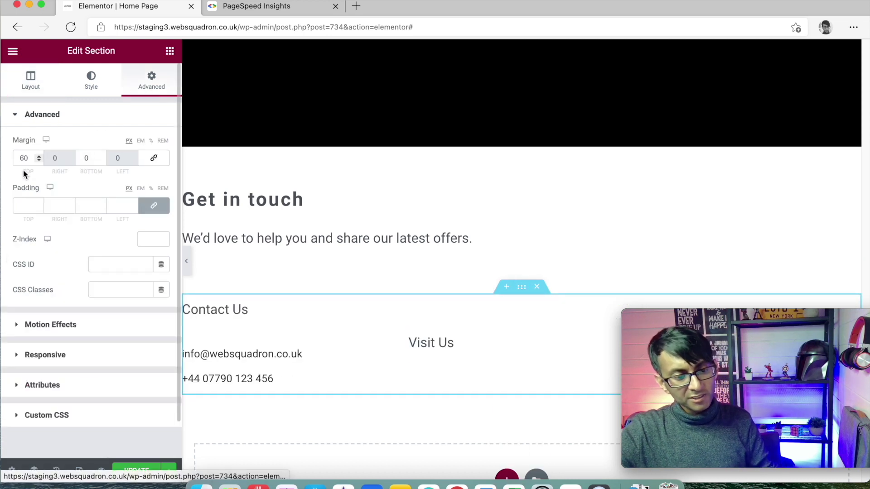
text(0)
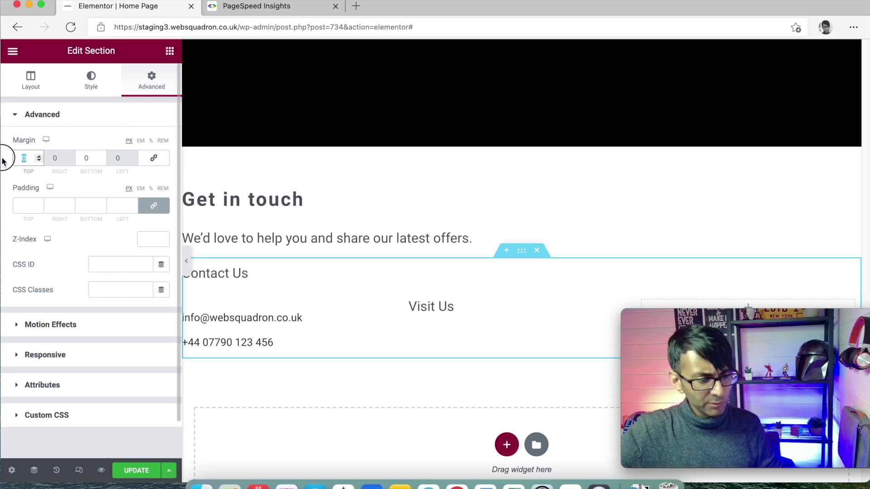
text(30)
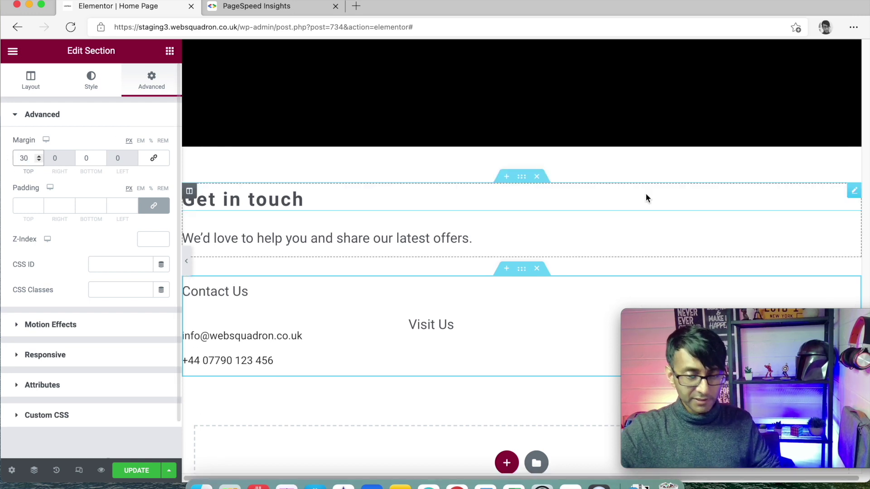
Inspect the raw HTML of the Contact Us heading and the Visit Us text block
click(386, 284)
click(142, 151)
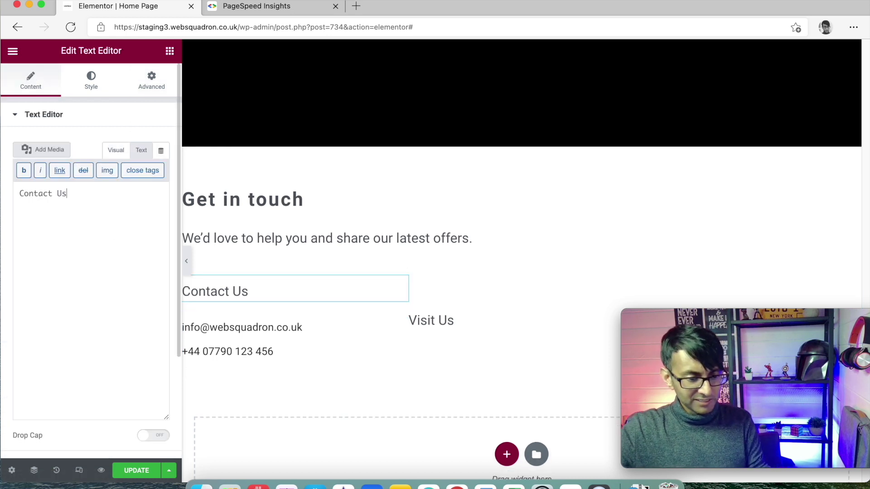
click(488, 313)
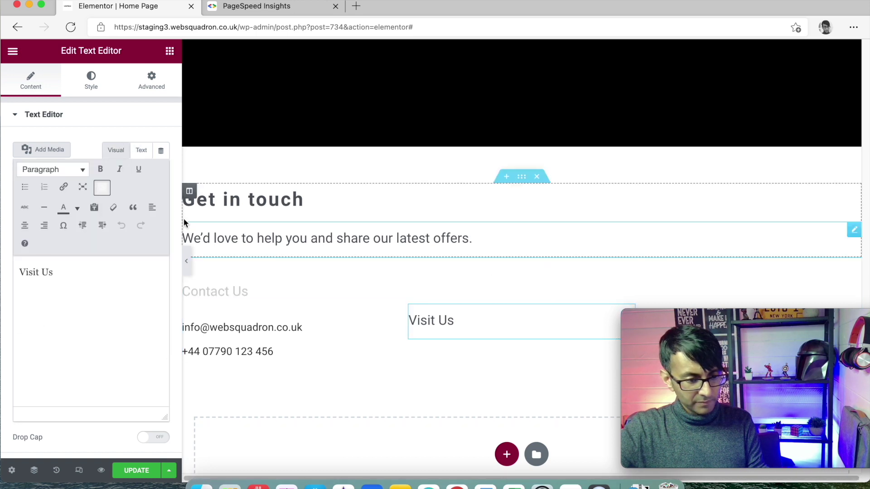
click(142, 151)
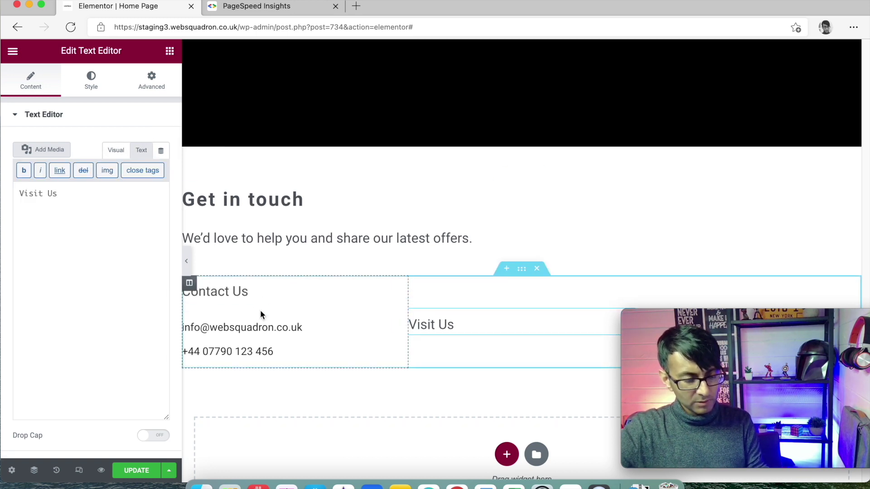
Align the Contact Us column's content to the top
click(190, 285)
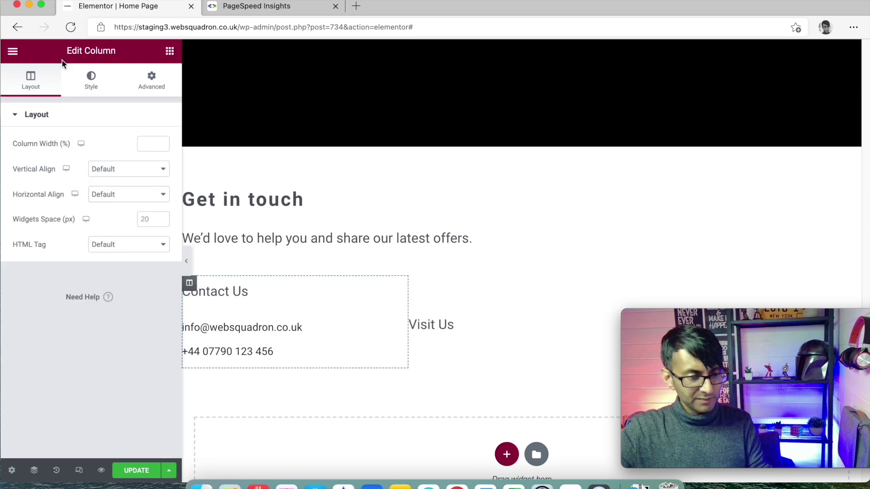
click(116, 195)
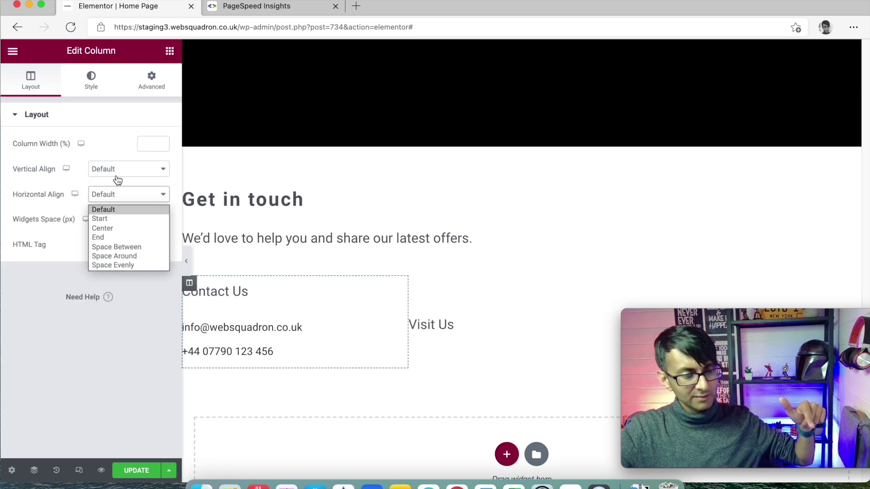
click(115, 172)
click(116, 195)
click(522, 269)
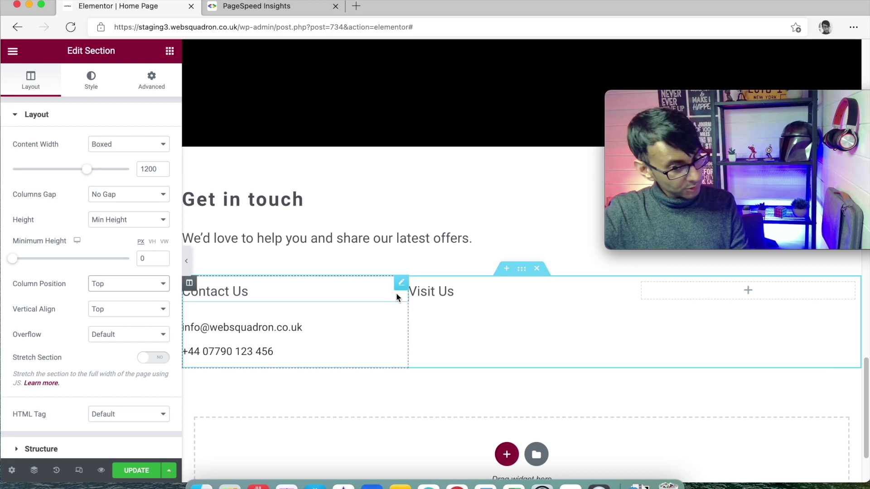
Set the Contact Us heading's typography size to 1.3 em
click(403, 284)
click(91, 83)
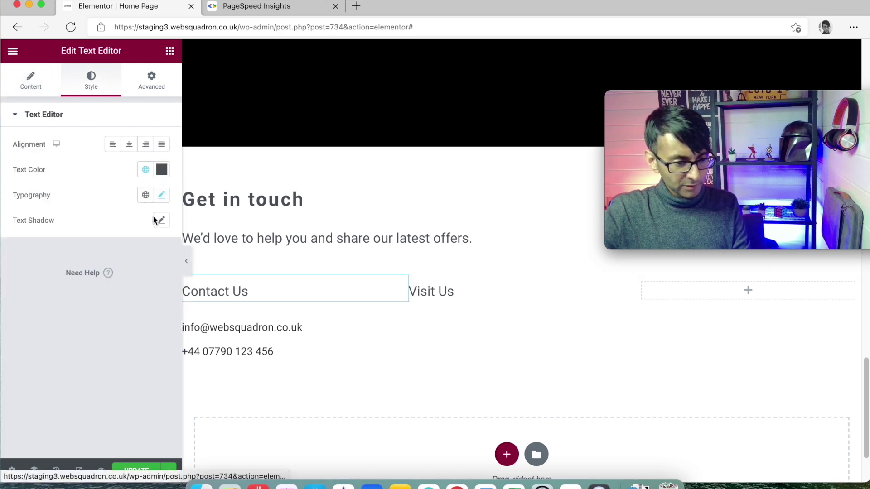
click(162, 198)
click(153, 293)
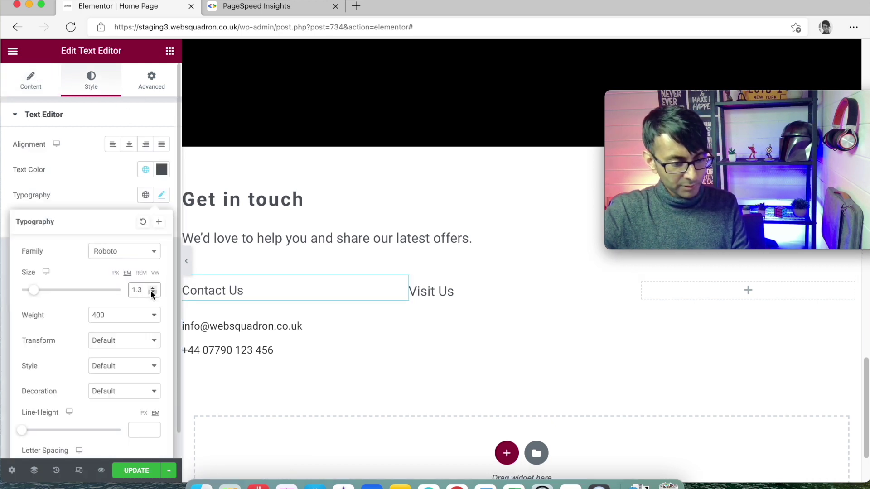
click(153, 293)
click(153, 288)
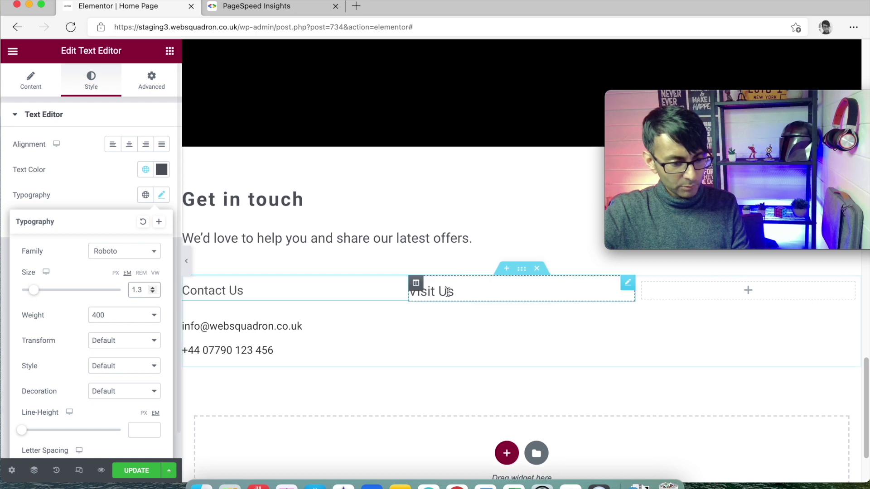
Copy the Contact Us heading's style for reuse on the Visit Us heading
right_click(248, 296)
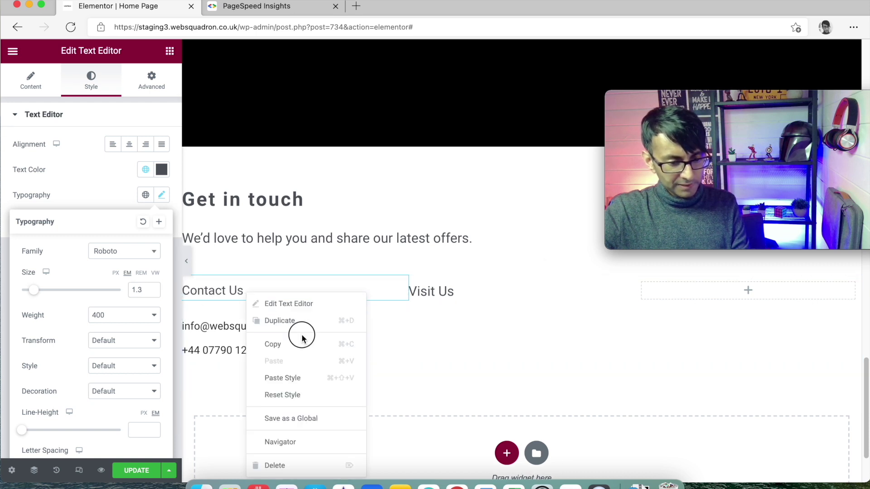
click(302, 339)
right_click(438, 291)
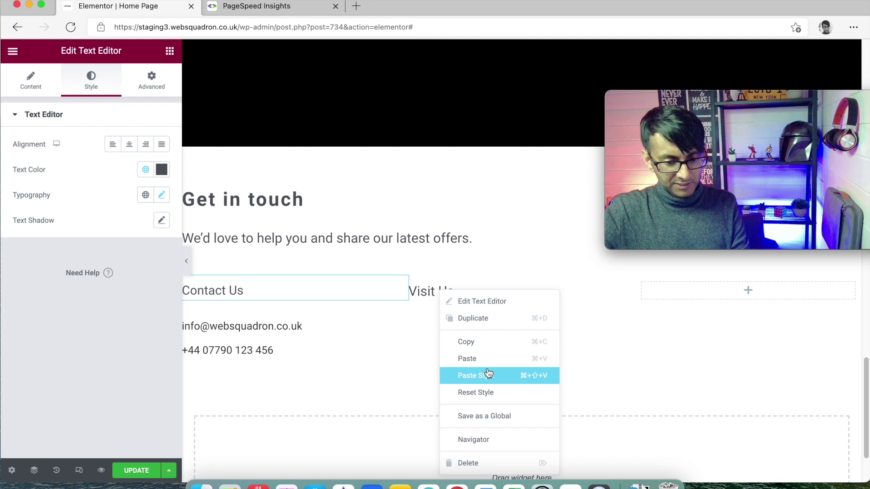
Paste the heading style onto Visit Us and place a copy of the email/phone block beneath it
click(488, 375)
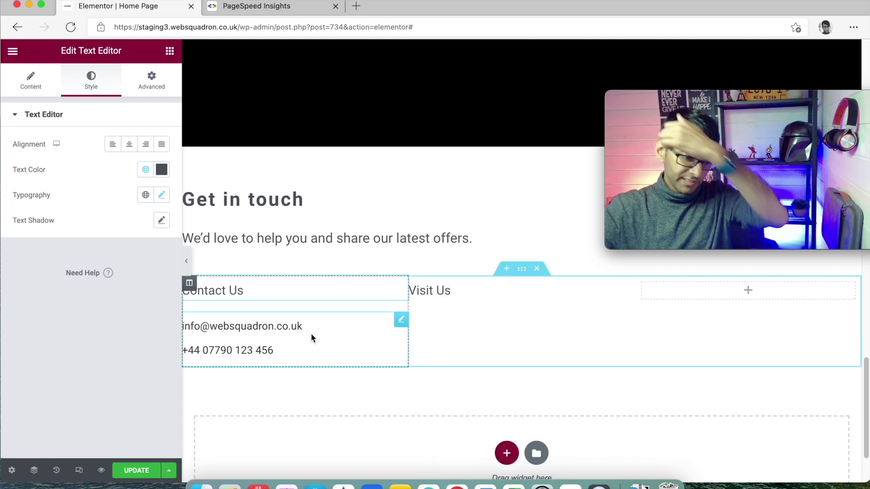
right_click(348, 333)
click(382, 383)
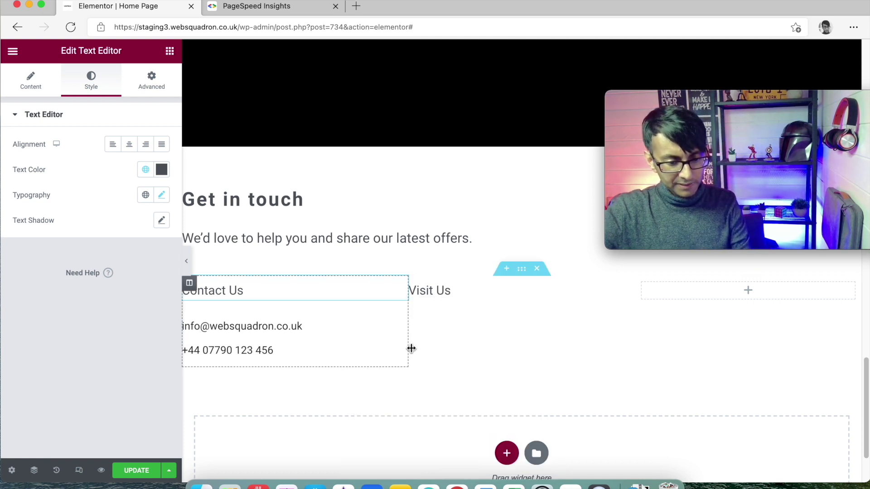
right_click(451, 321)
click(499, 365)
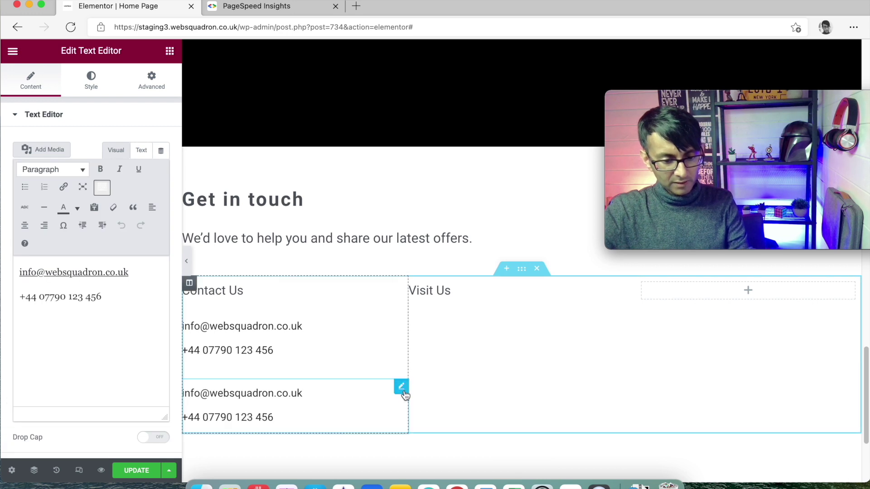
drag(405, 396, 471, 304)
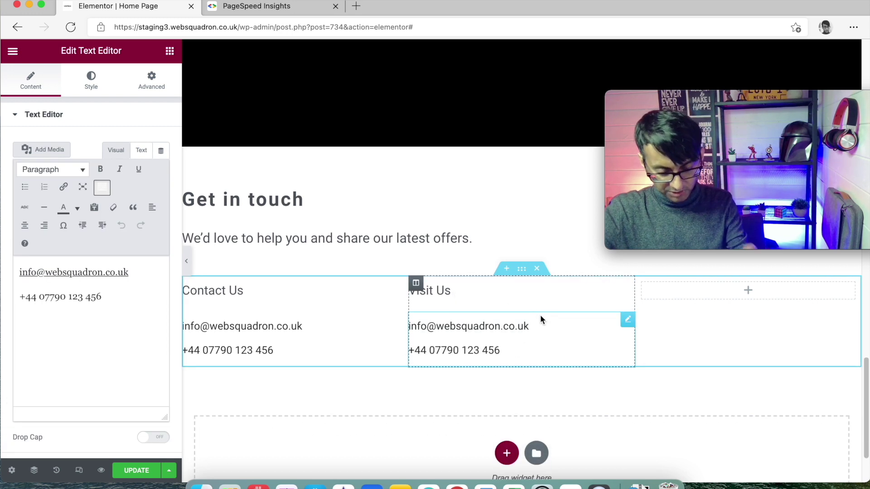
Replace the copied block's text with Address 1, Address 2, Address 3 and Post Code lines
click(628, 319)
drag(131, 272, 19, 273)
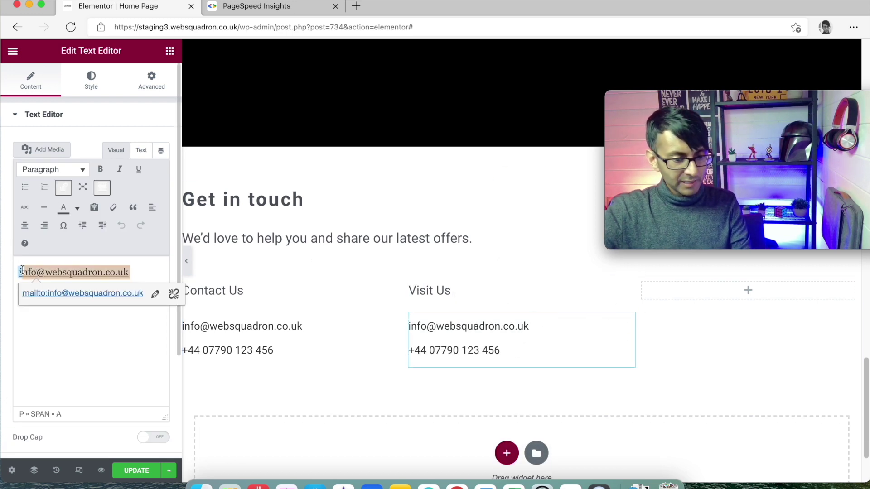
click(70, 312)
key(cmd+a)
text(Addr)
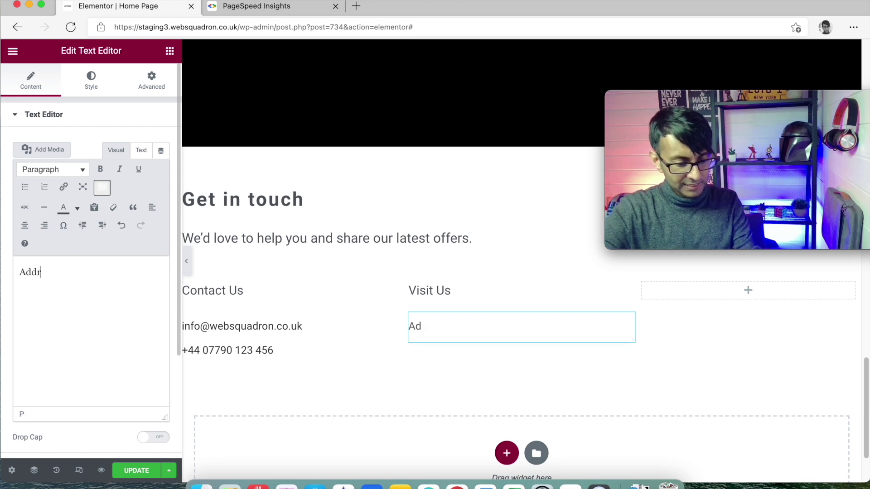
text(ess 1)
key(Return)
text(Address 3)
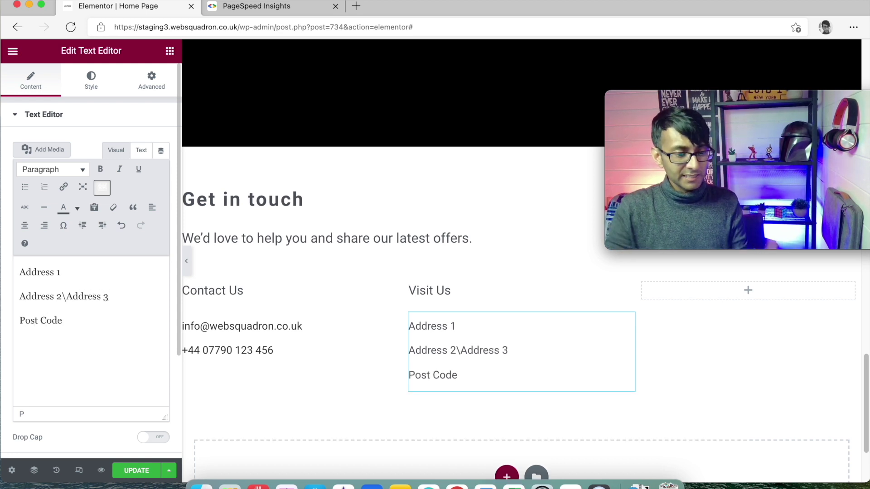
key(BackSpace)
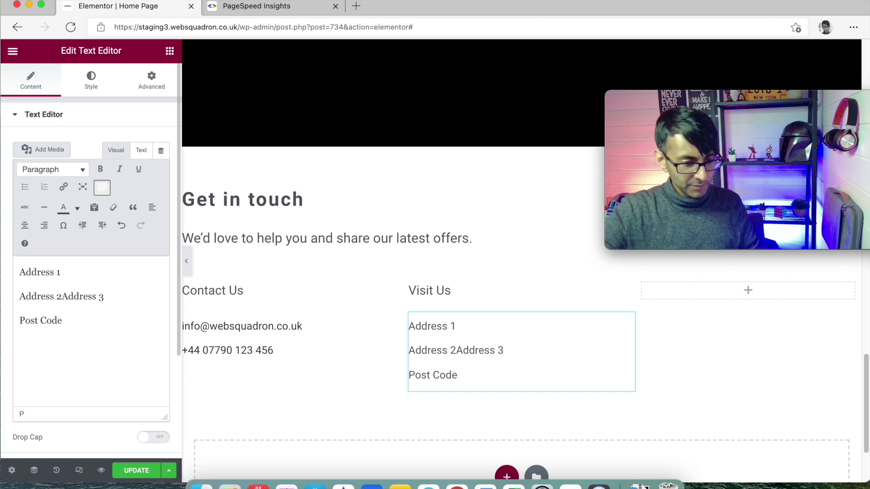
key(Return)
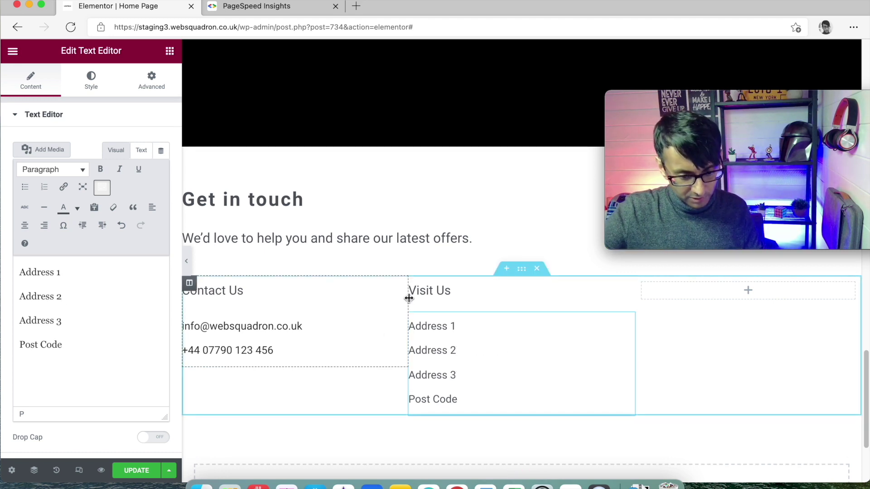
Resize the Contact Us and Visit Us columns to about 25% each and save the page
drag(409, 298, 346, 300)
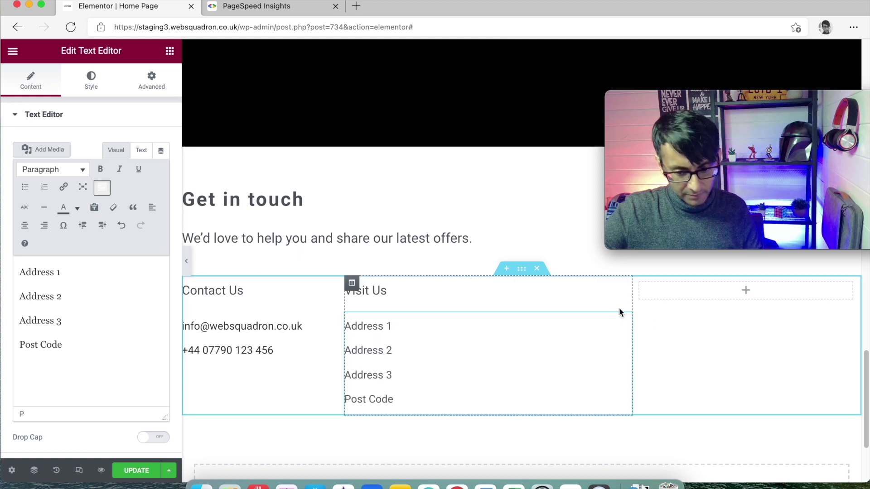
drag(634, 303, 503, 286)
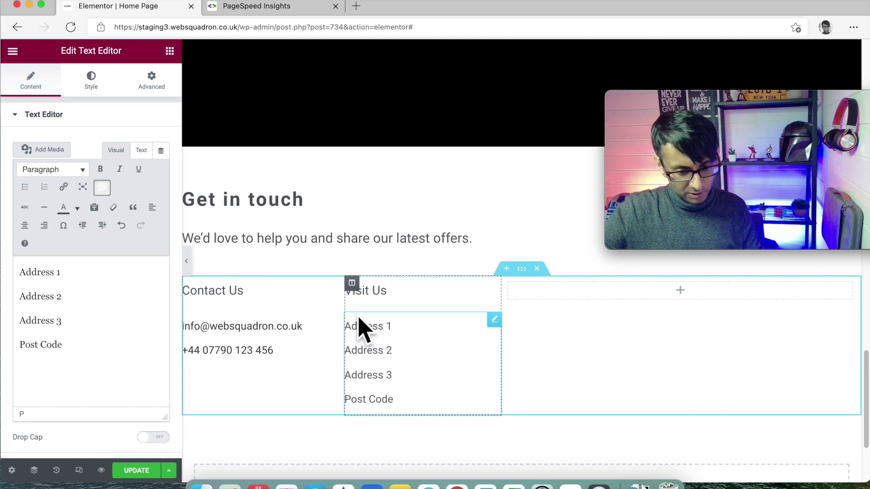
drag(345, 316, 358, 312)
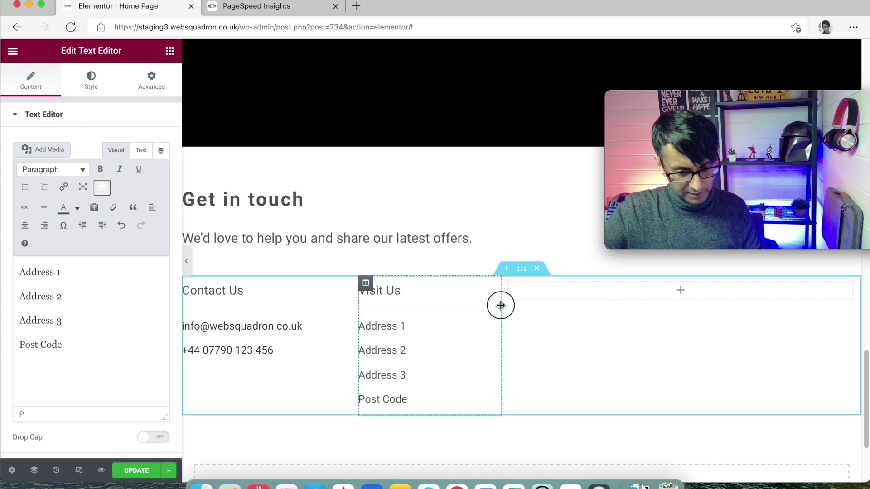
drag(501, 306, 513, 310)
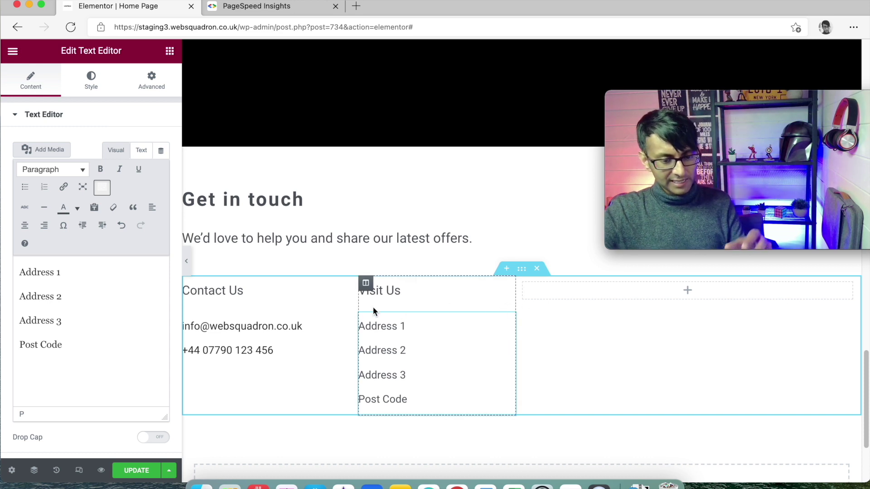
drag(358, 311, 352, 310)
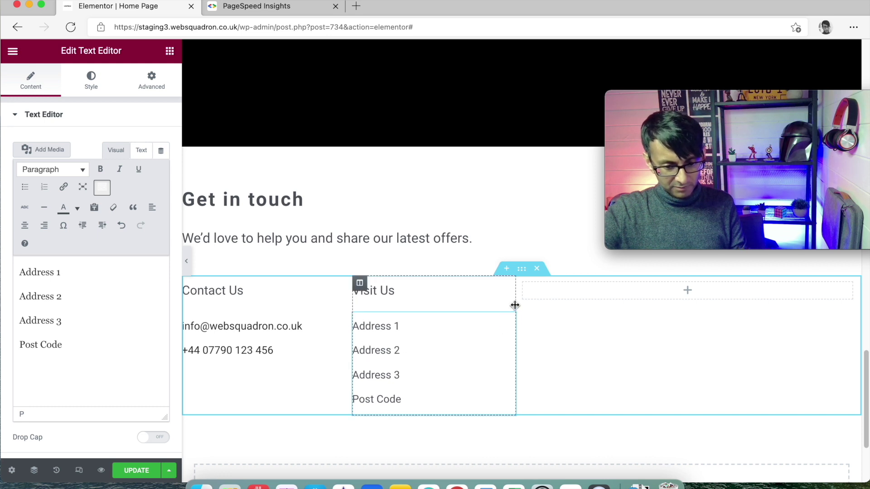
drag(515, 305, 521, 309)
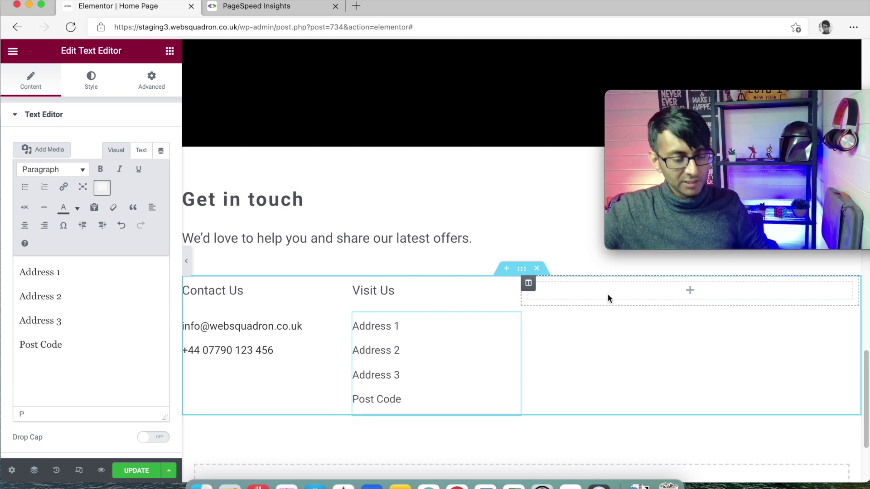
click(144, 469)
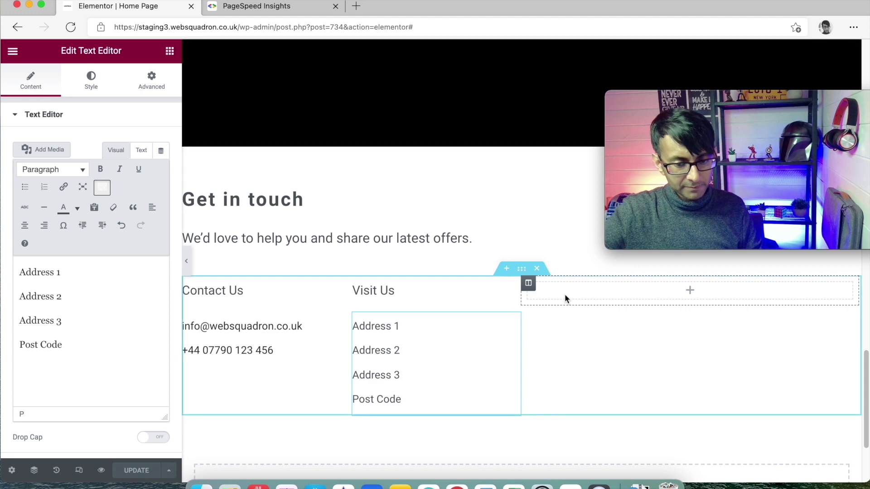
Copy the Social Icons widget from the site header
scroll(565, 294, up, 10)
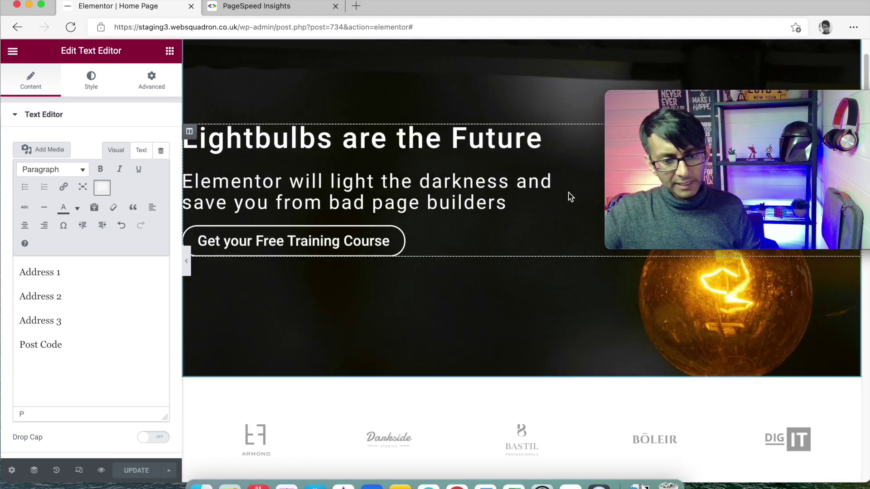
scroll(570, 196, up, 3)
click(520, 44)
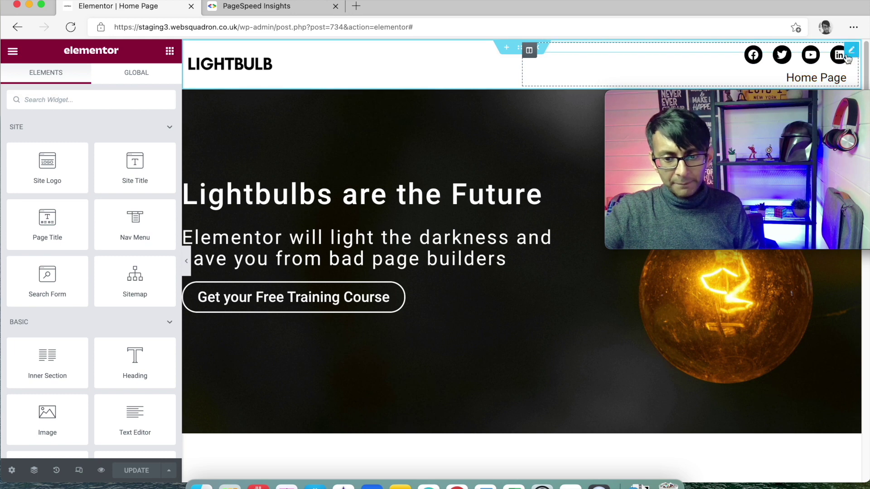
right_click(849, 59)
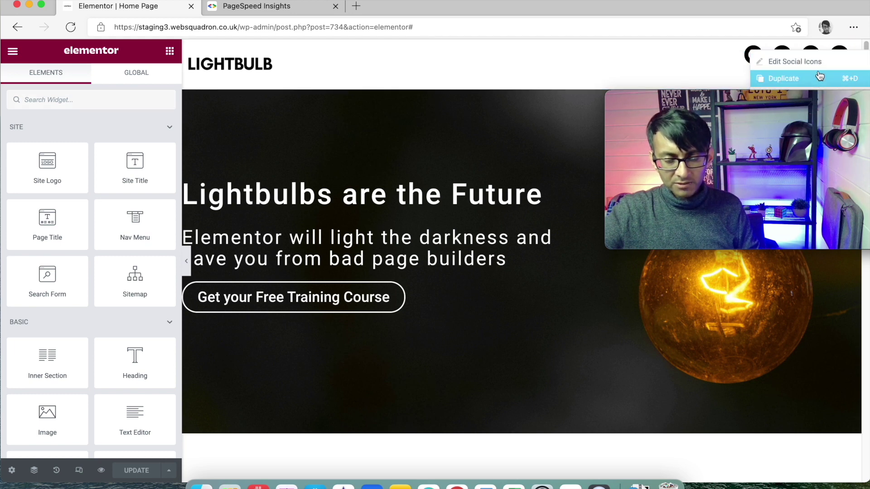
click(660, 59)
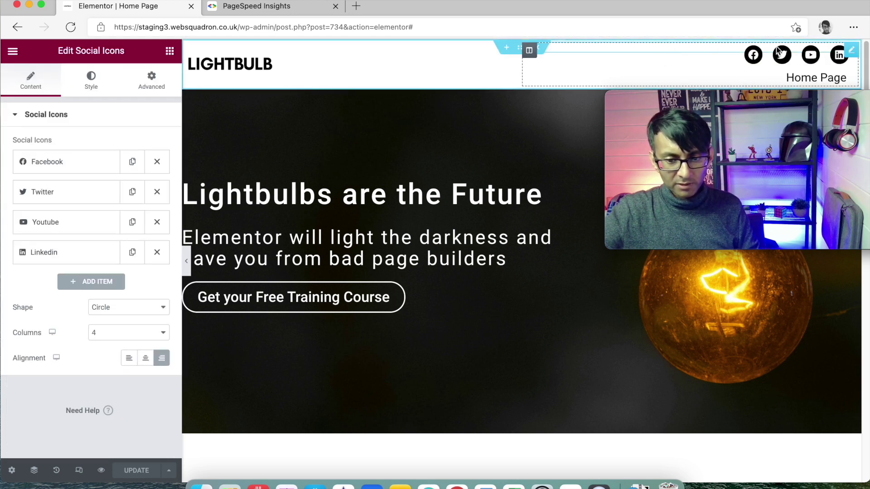
right_click(839, 55)
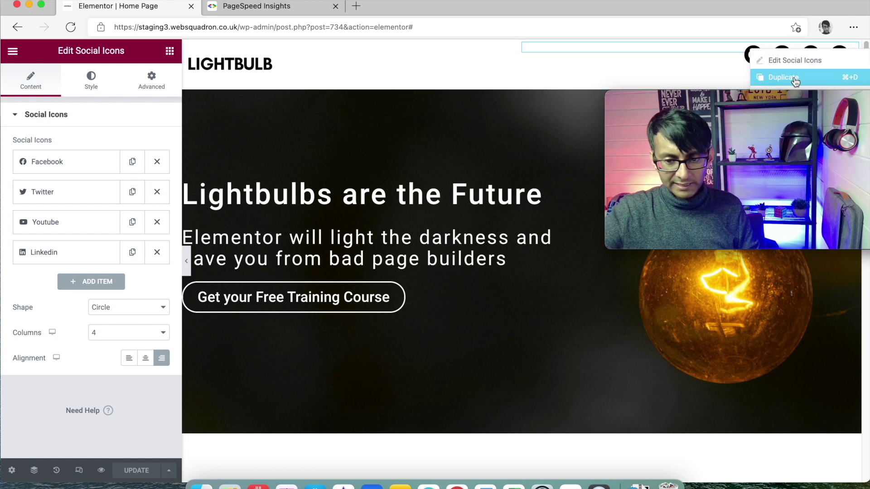
drag(753, 108, 746, 213)
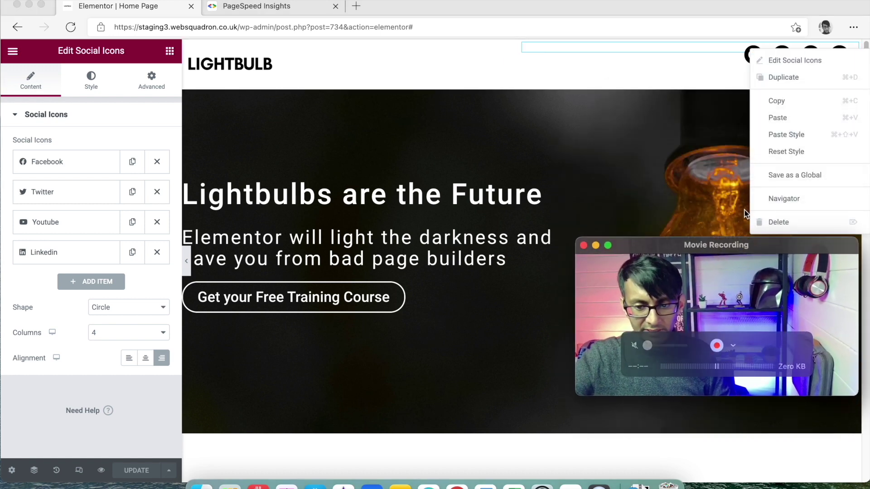
click(783, 101)
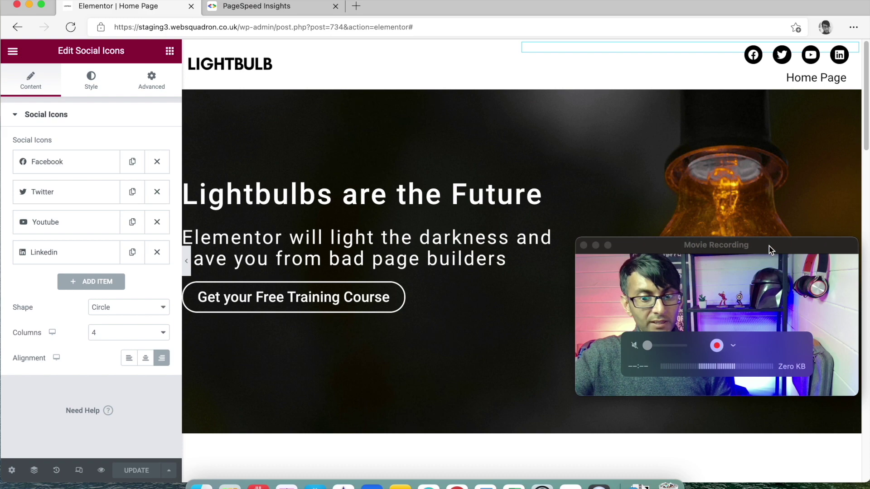
drag(768, 246, 806, 236)
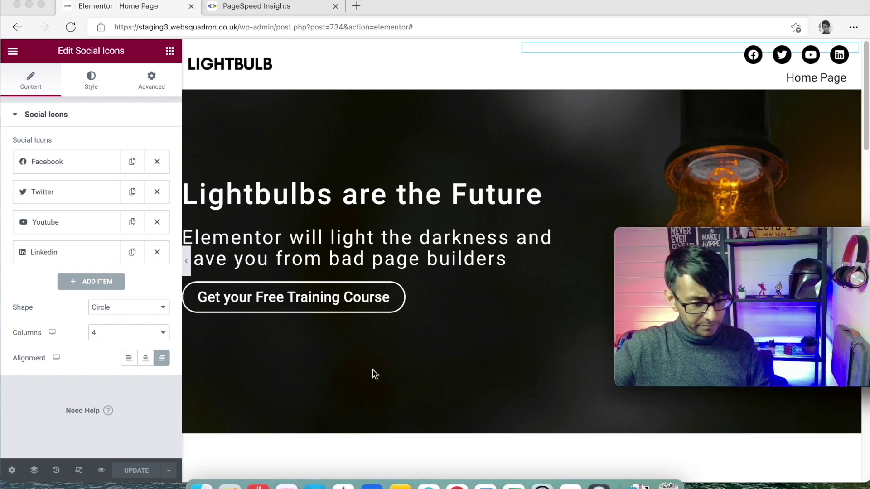
scroll(376, 373, down, 15)
scroll(392, 374, up, 15)
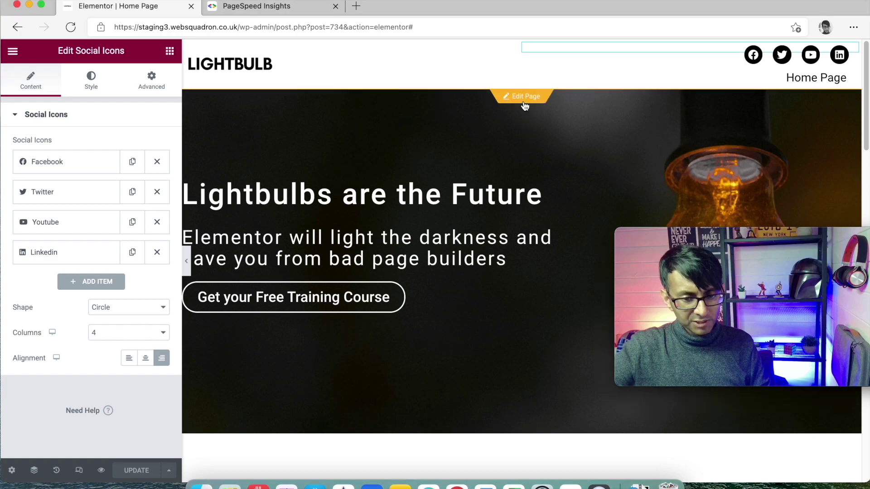
Paste the Facebook, Twitter, YouTube and LinkedIn icons into the contact column, aligned left
click(523, 114)
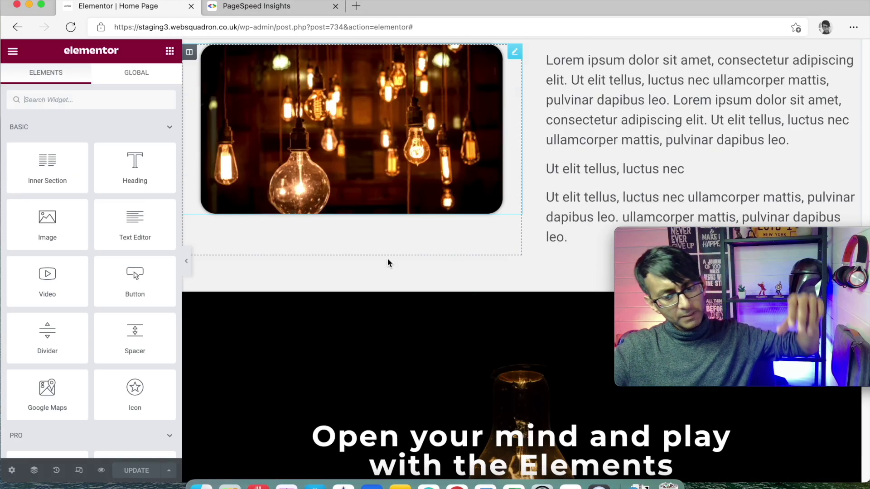
scroll(397, 319, down, 15)
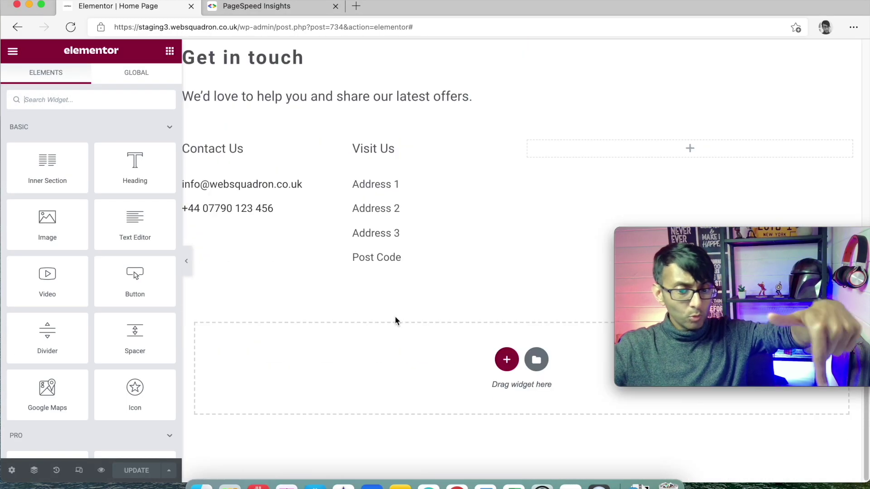
right_click(249, 235)
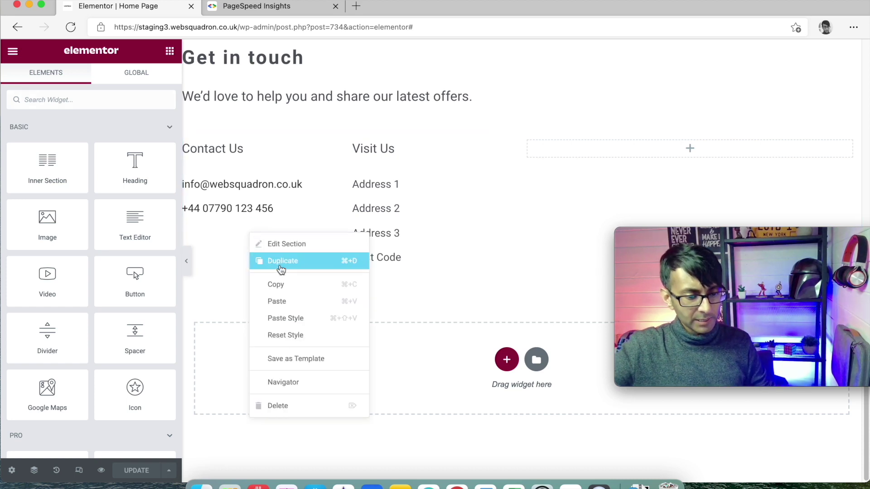
click(304, 302)
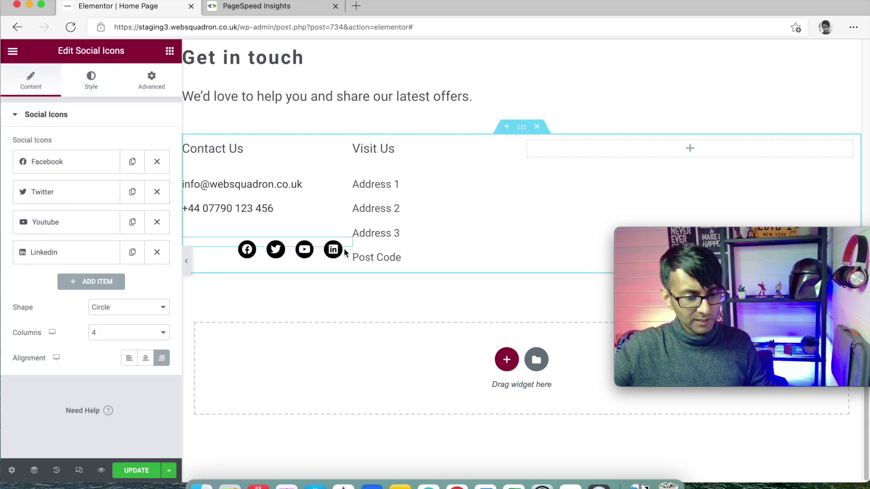
click(129, 358)
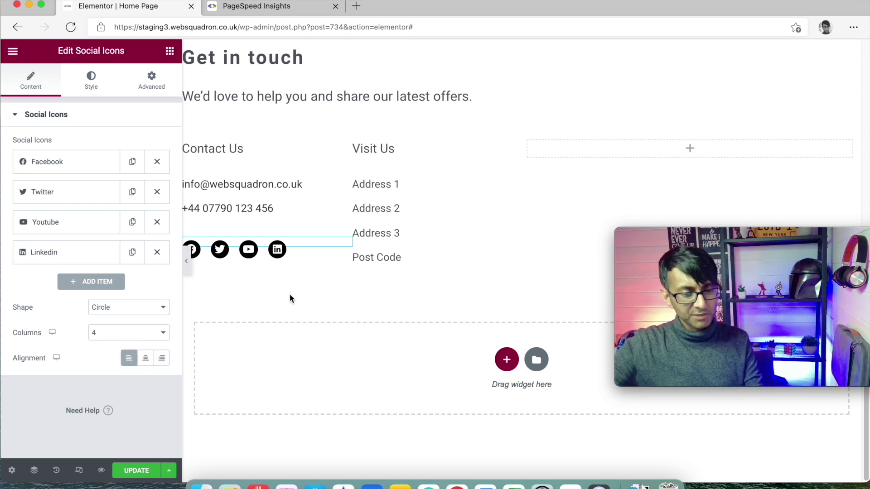
Open the contact text widget's content for editing
right_click(345, 180)
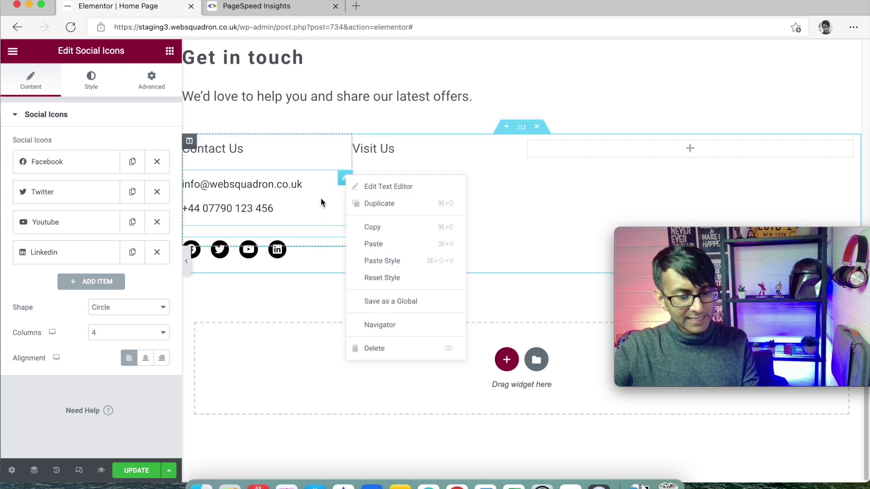
click(345, 179)
click(32, 83)
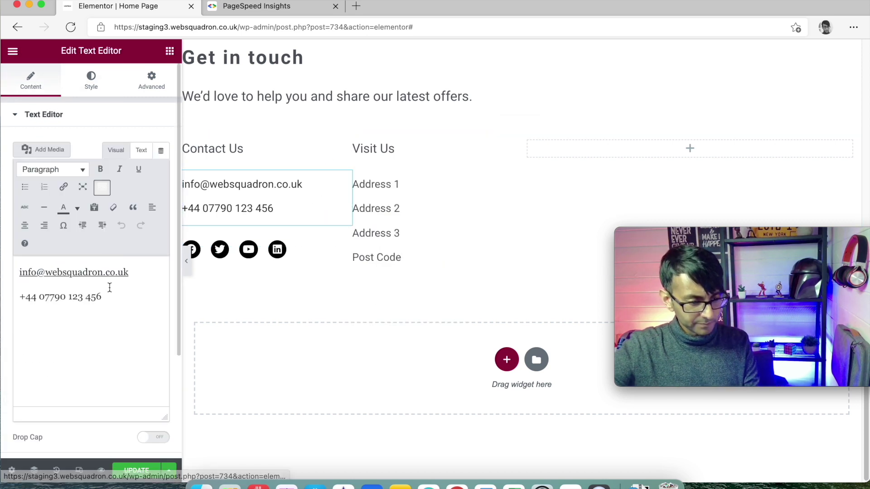
Add a 'Follow us' line below the phone number, separating the lines with <br> tags
click(123, 296)
key(Return)
key(Return)
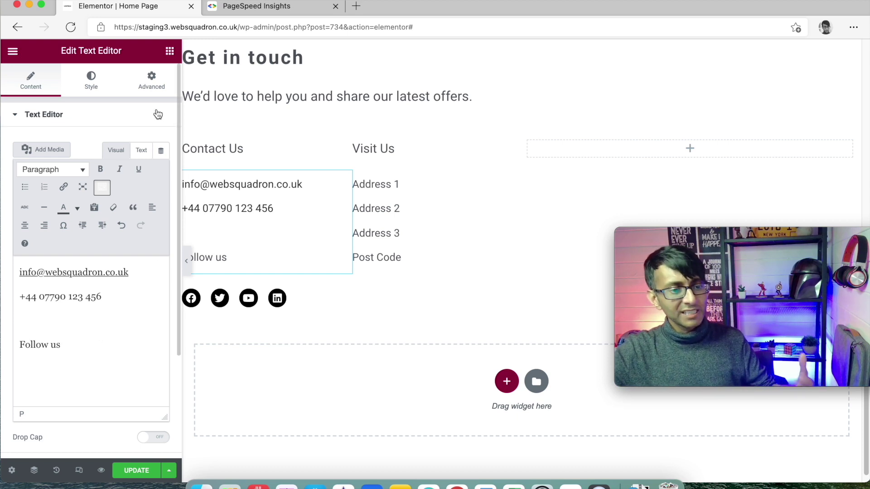
click(156, 87)
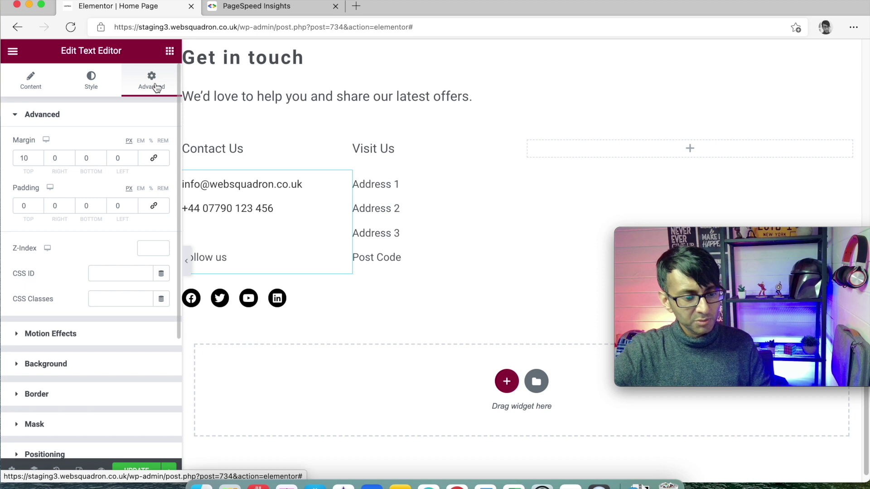
scroll(104, 352, down, 4)
click(92, 397)
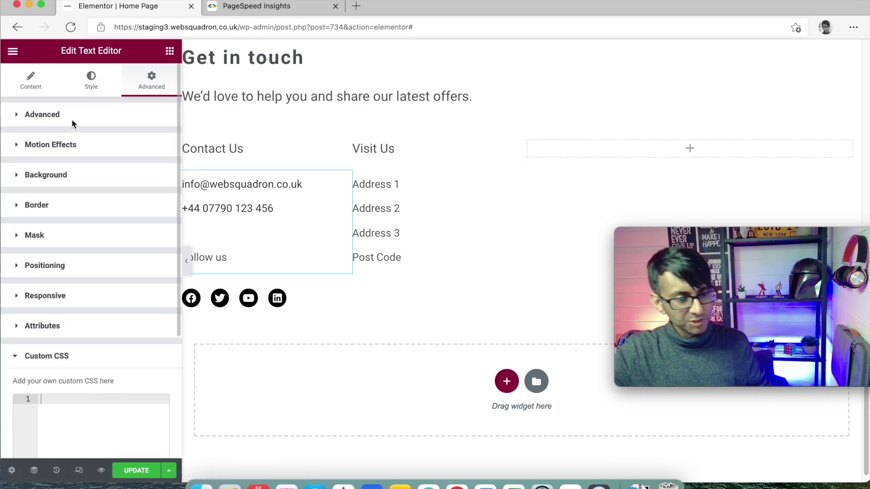
click(31, 84)
click(141, 151)
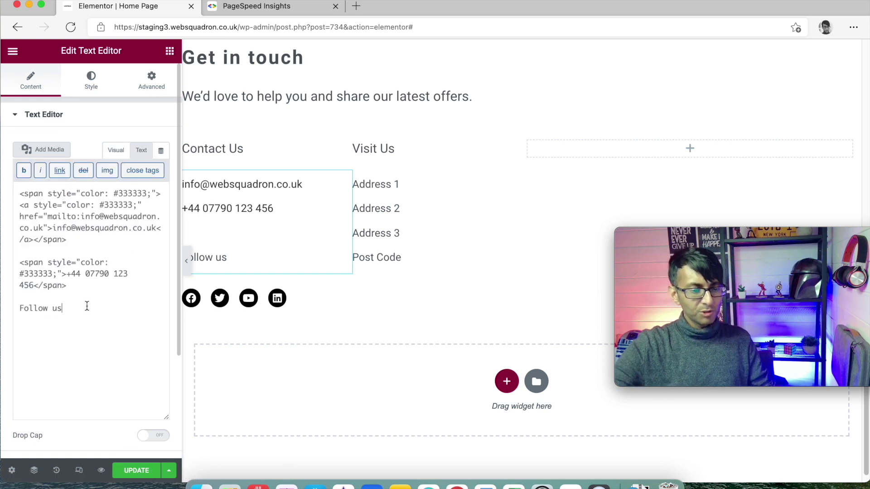
click(117, 153)
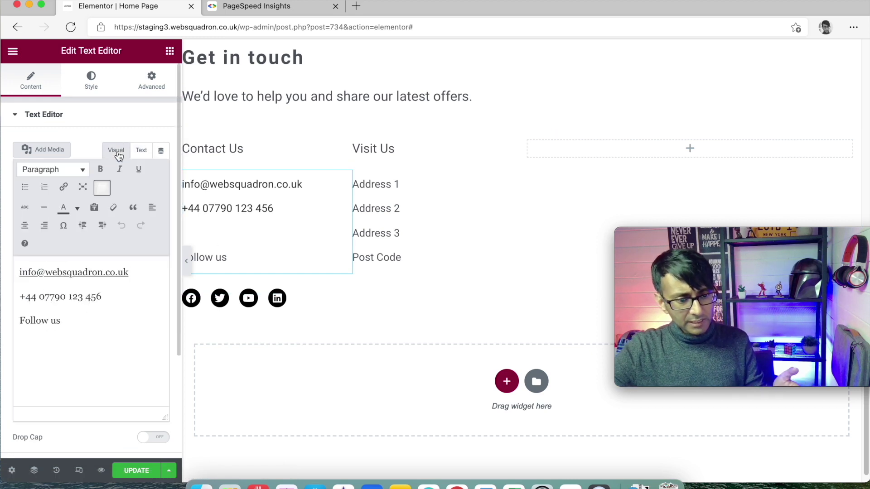
click(141, 150)
click(111, 299)
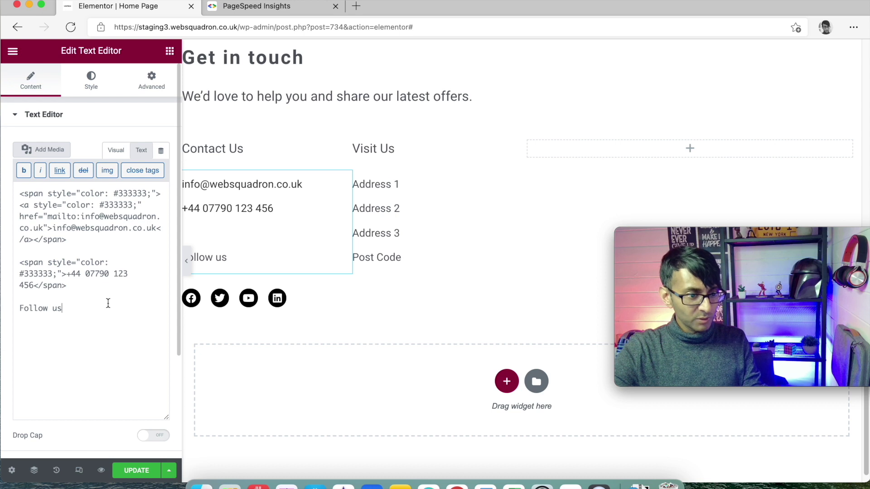
click(108, 303)
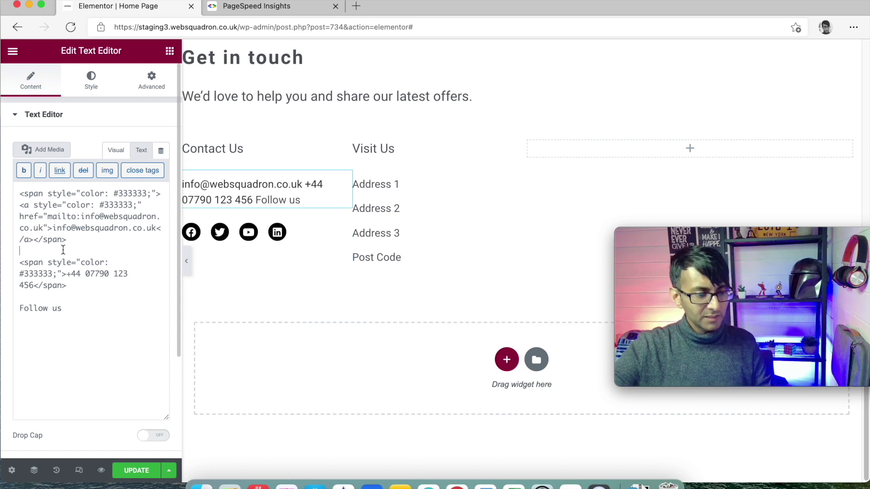
text(br>)
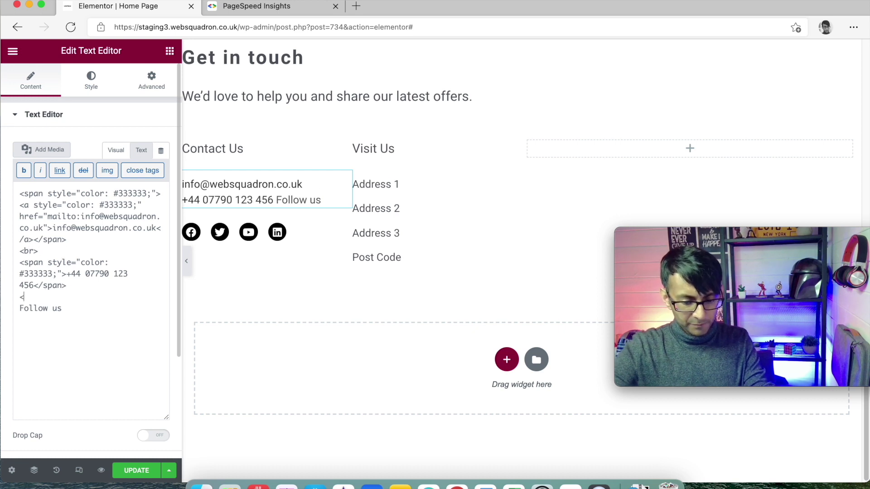
text(br>)
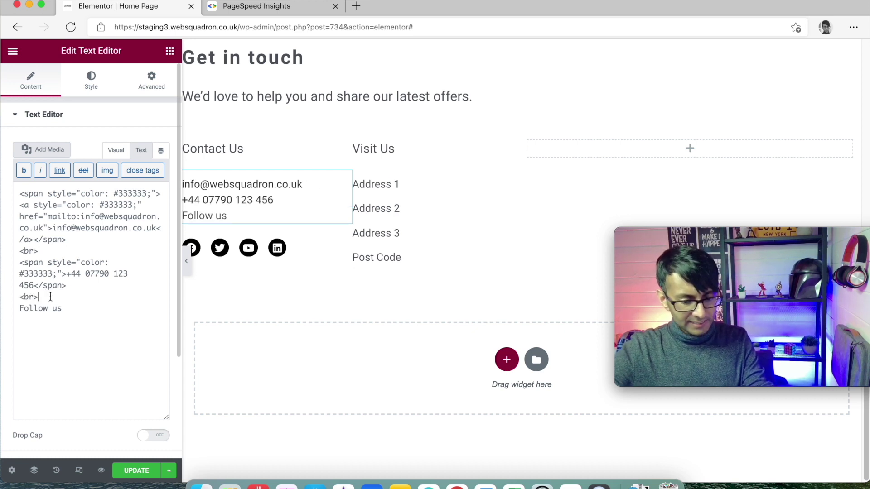
text(<br>)
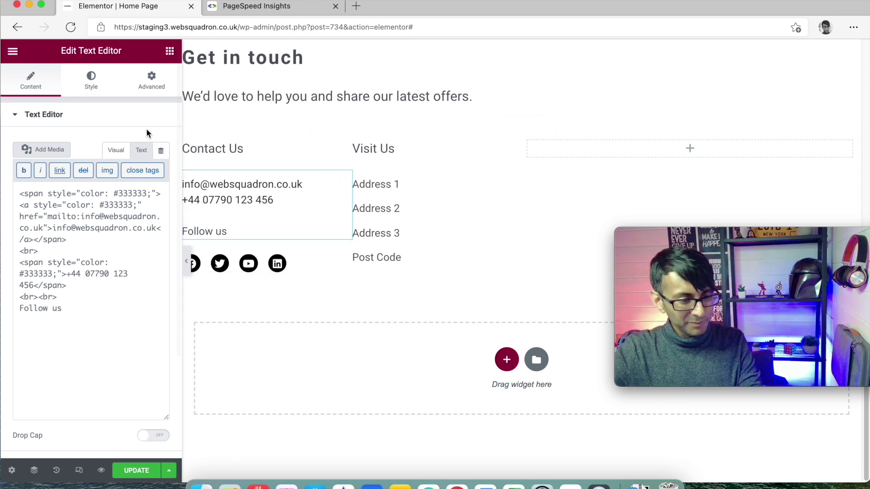
Set the contact text's line height to 1.5
click(91, 82)
click(164, 197)
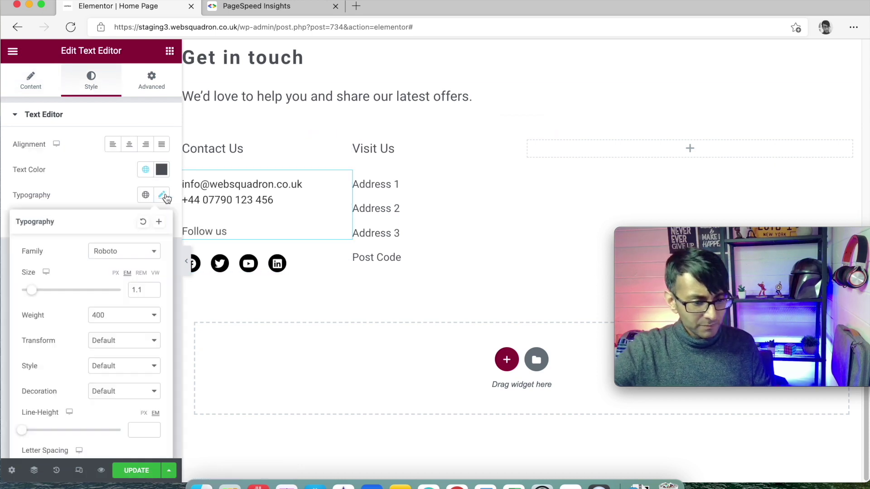
drag(25, 433, 36, 434)
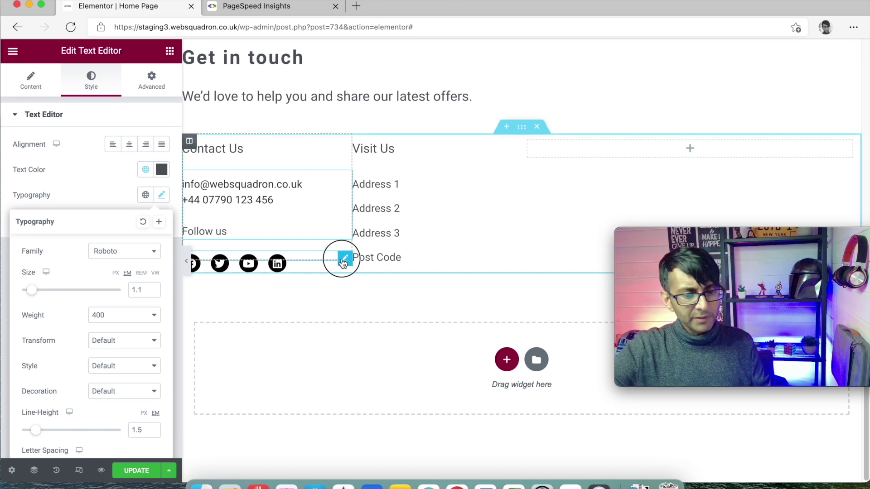
Set the social icons' top and bottom margins to 0
click(343, 260)
click(152, 81)
click(28, 158)
text(5)
drag(28, 158, 6, 152)
text(0)
key(Tab)
key(Tab)
text(0)
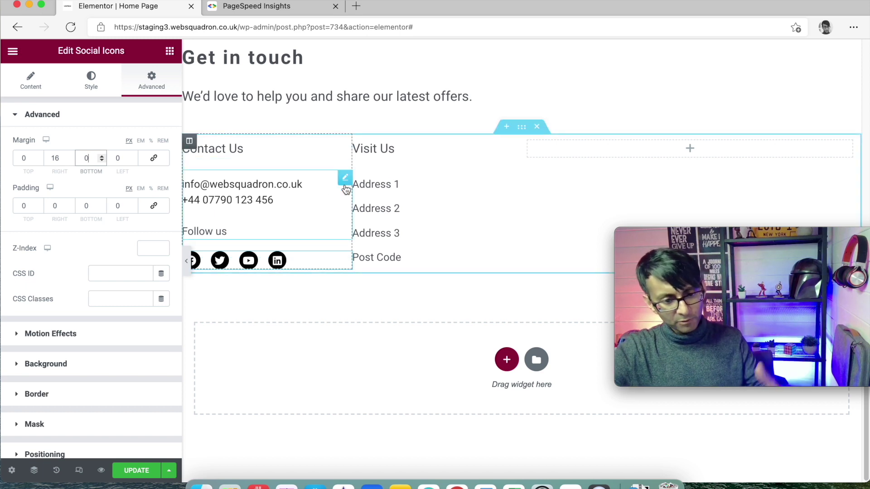
Paste the contact text's style onto the Visit Us address text
right_click(306, 211)
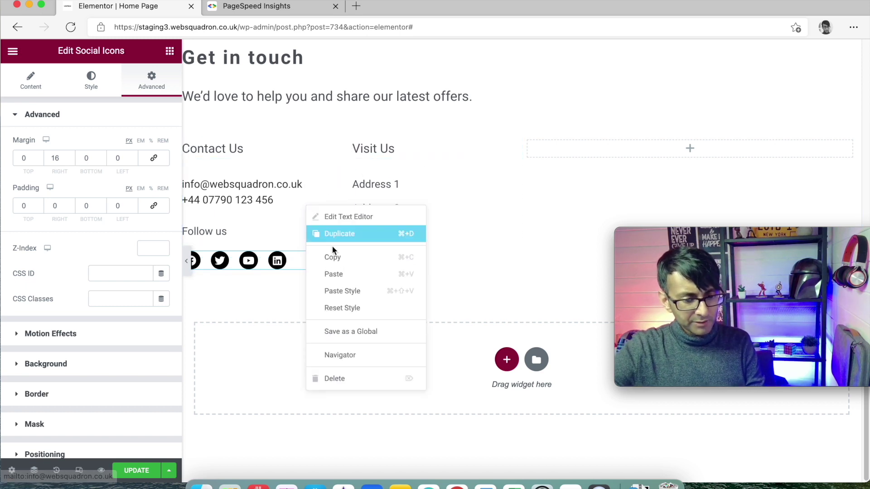
click(335, 255)
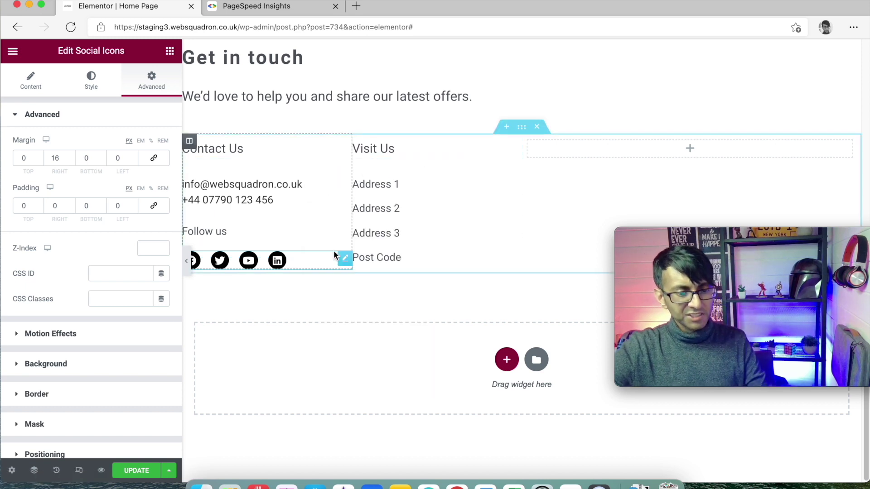
right_click(468, 223)
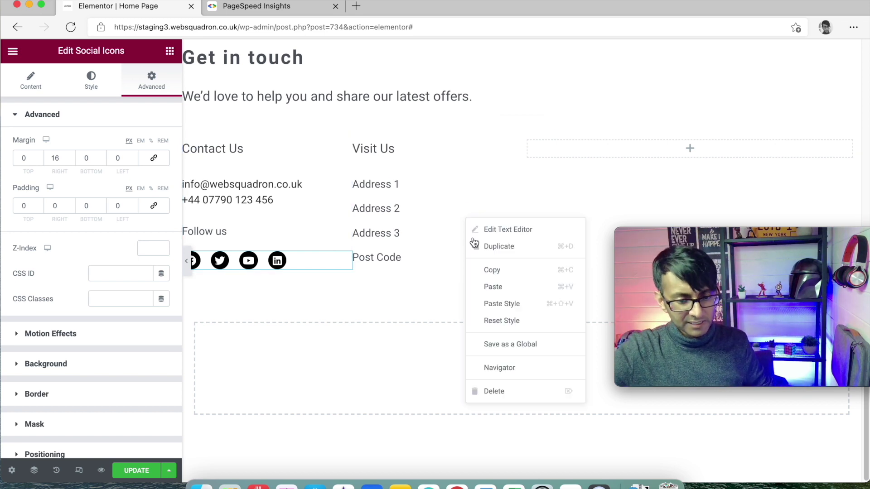
click(506, 304)
click(516, 177)
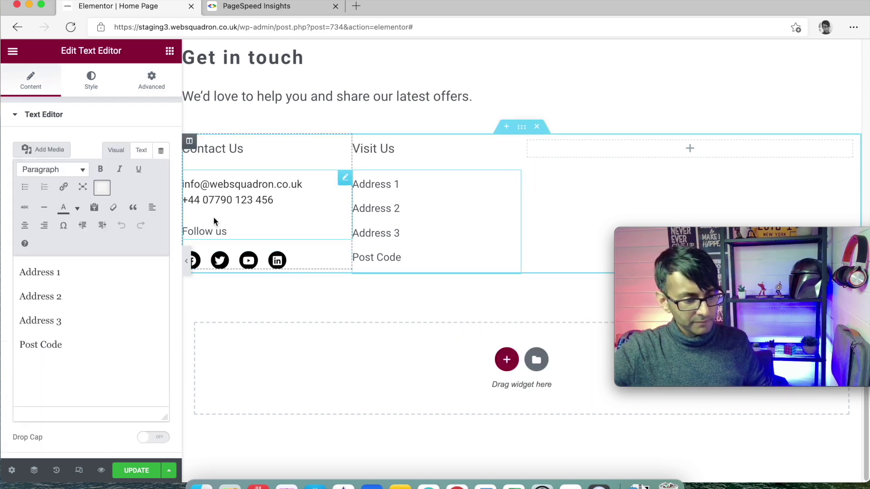
click(91, 81)
click(162, 195)
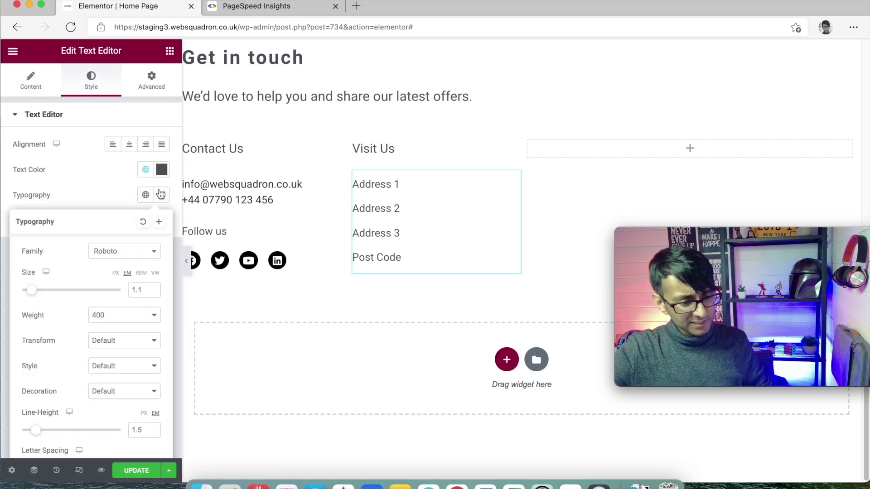
Reapply the contact text style to the addresses, confirming 1.1 em Roboto with 1.5 line height
right_click(305, 200)
click(343, 254)
right_click(419, 210)
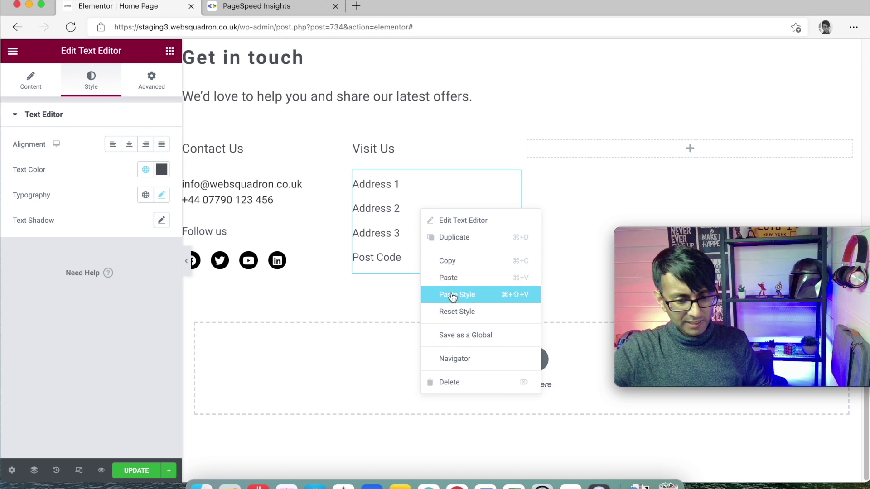
click(457, 293)
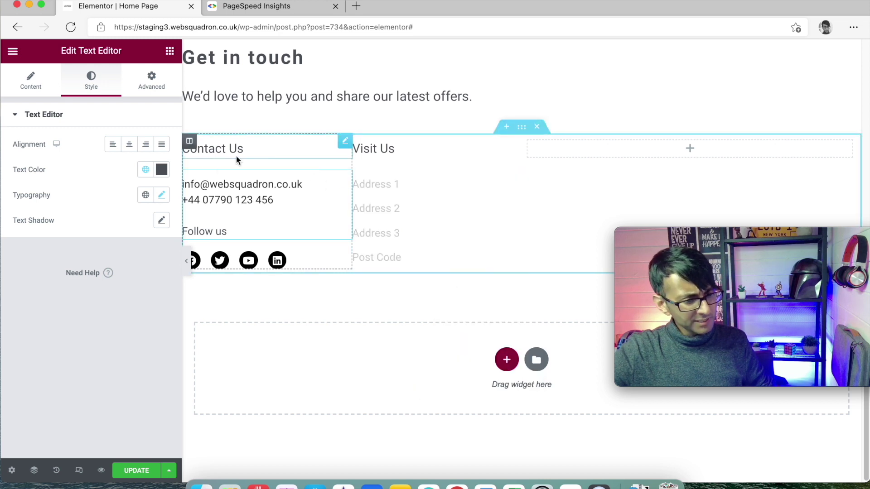
click(161, 194)
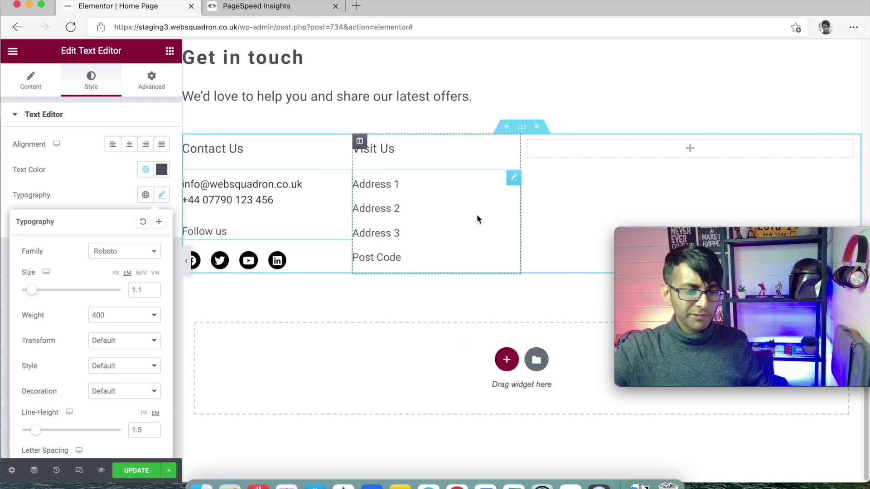
click(224, 214)
click(161, 195)
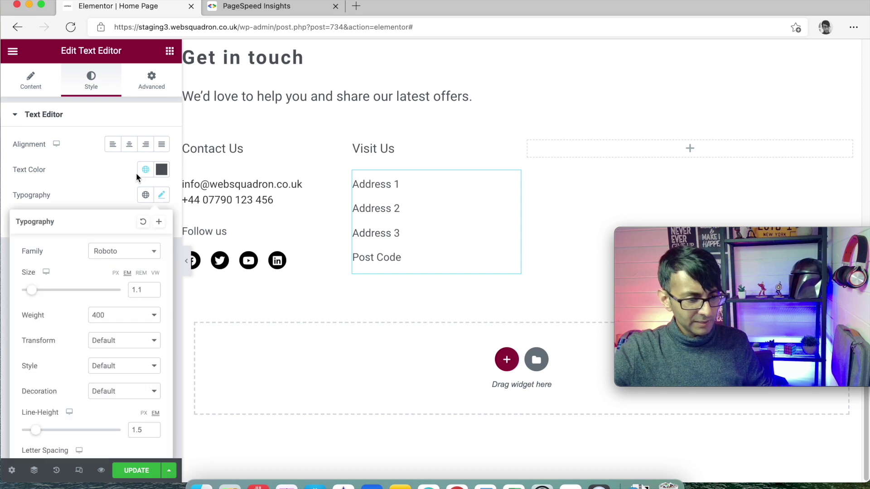
click(32, 84)
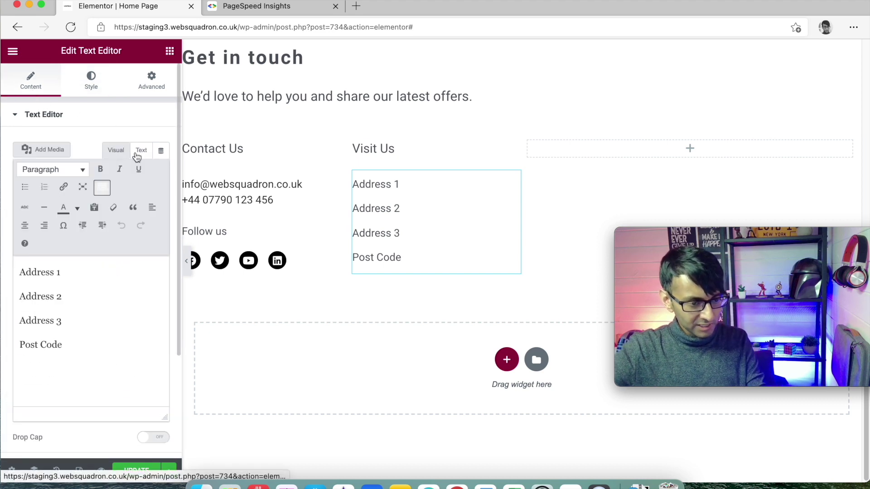
Add <br> line breaks after Address 2 and Address 3 in the HTML view
click(138, 151)
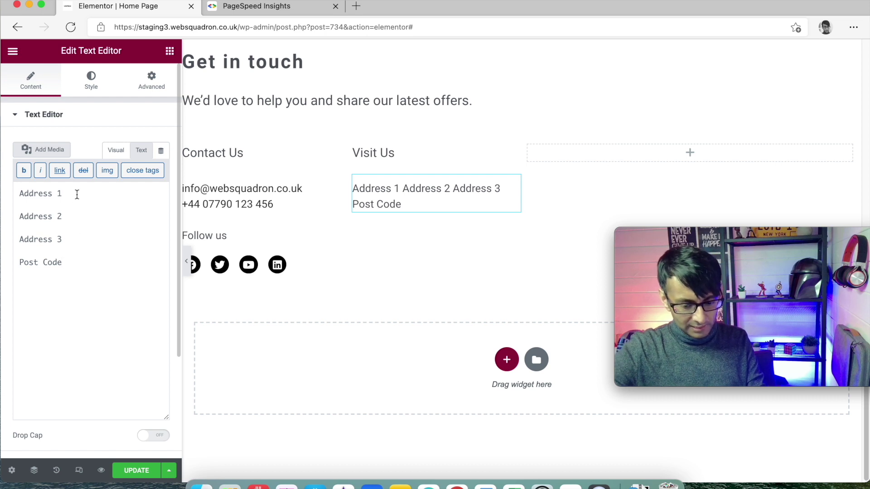
text(<br>)
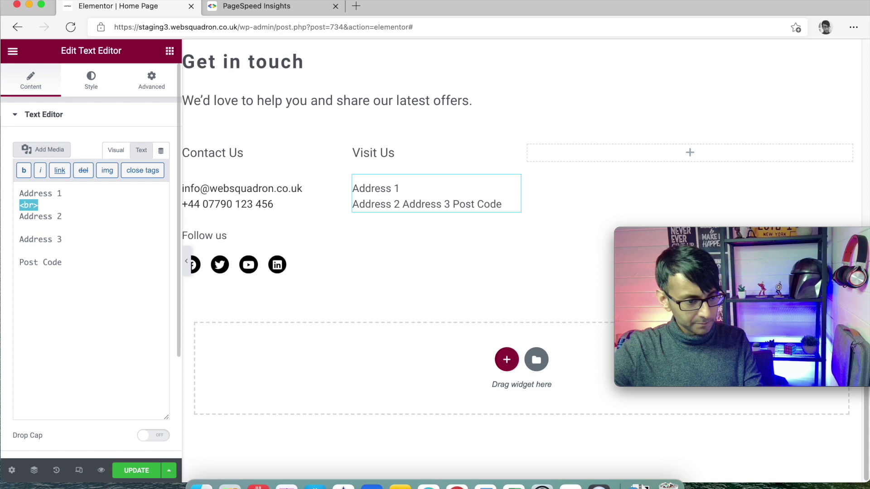
key(ctrl+super+space)
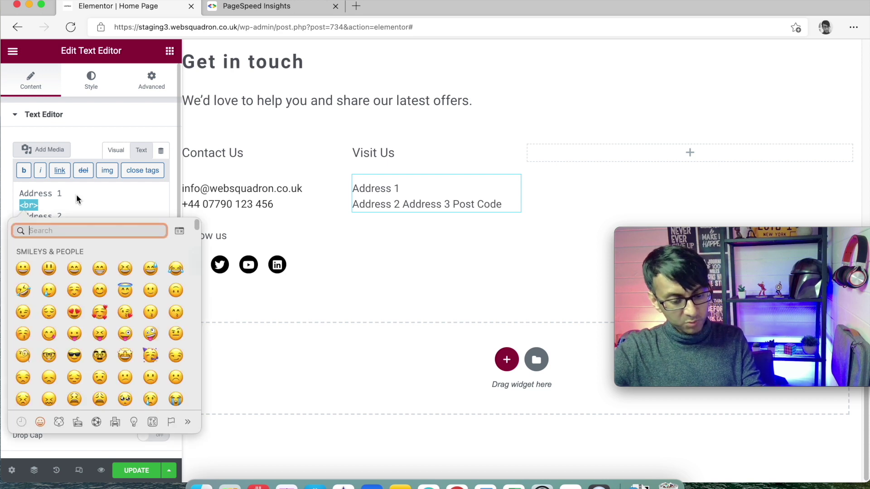
key(Escape)
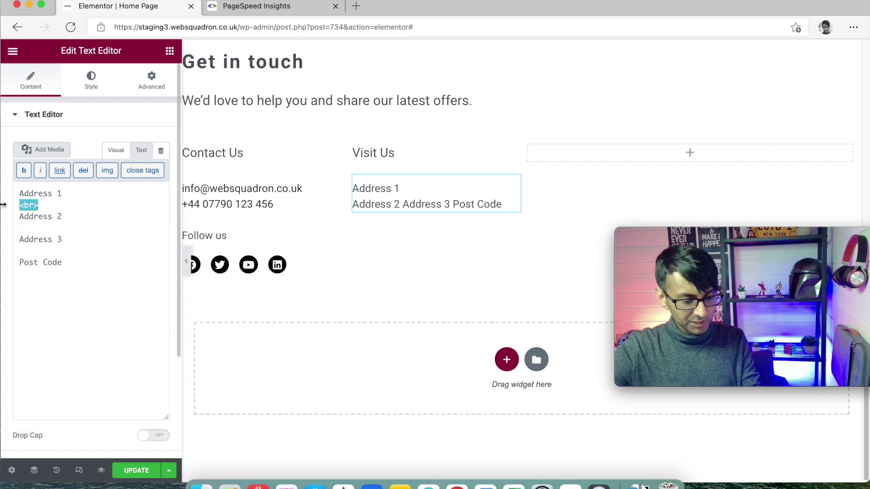
click(24, 227)
text(<br>)
click(33, 250)
text(<br>)
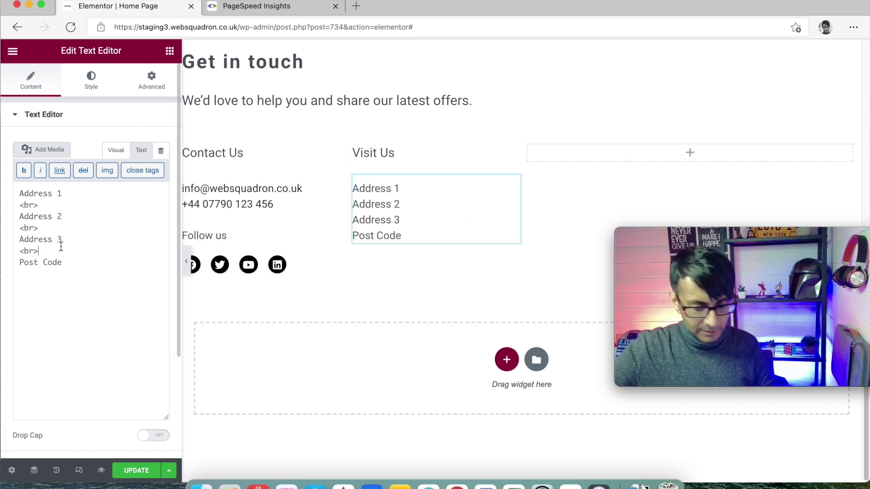
Insert an Address 4 line before Post Code, followed by a <br>
click(55, 251)
key(Return)
text(Address 4)
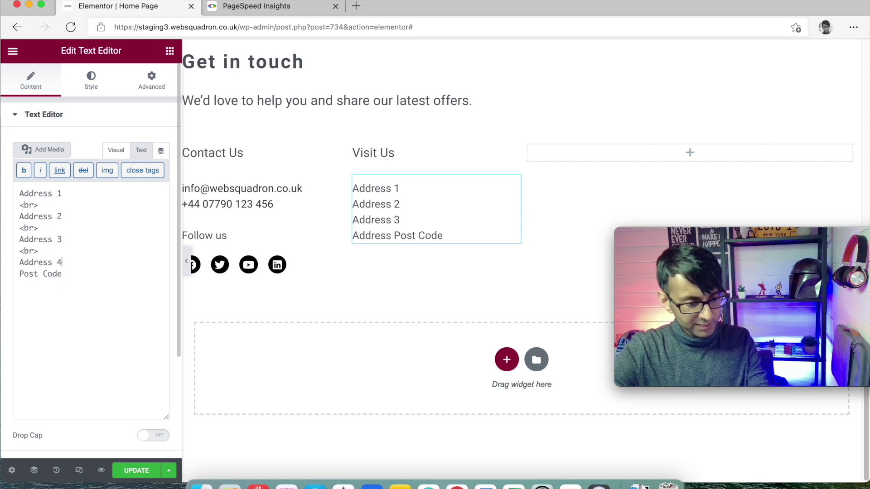
key(Return)
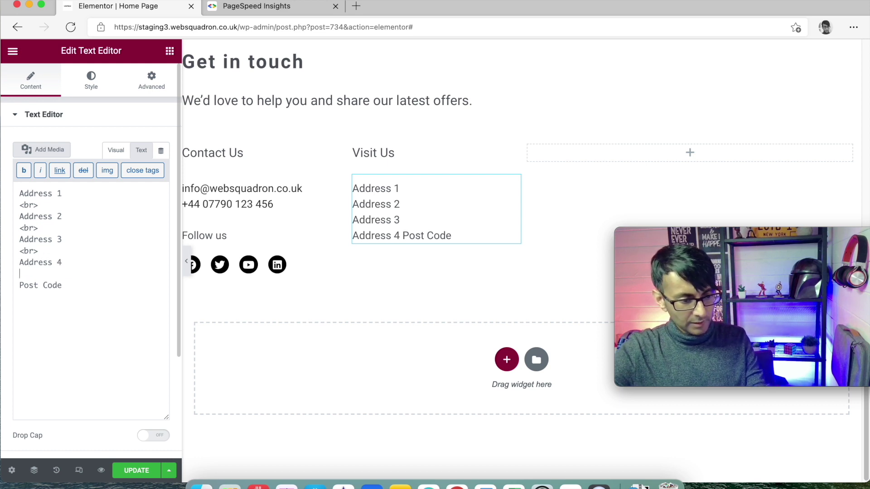
text(<br>)
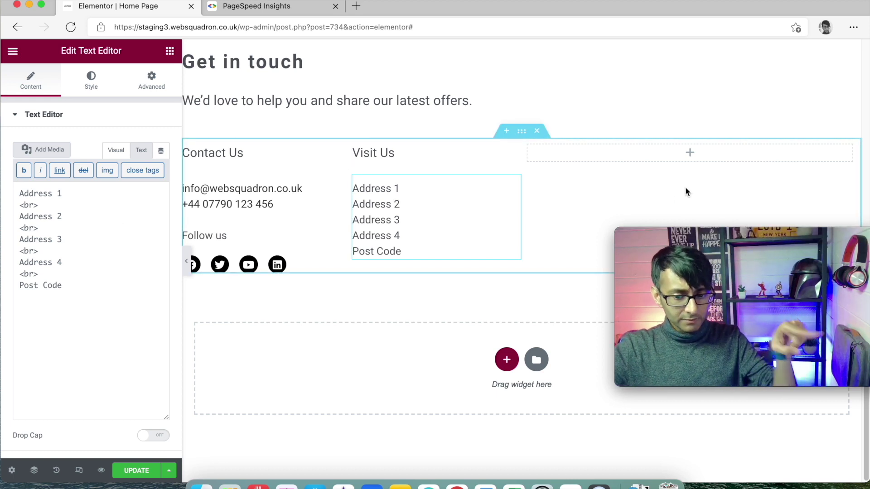
Search for the Form widget and place it in the empty right-hand column
click(169, 53)
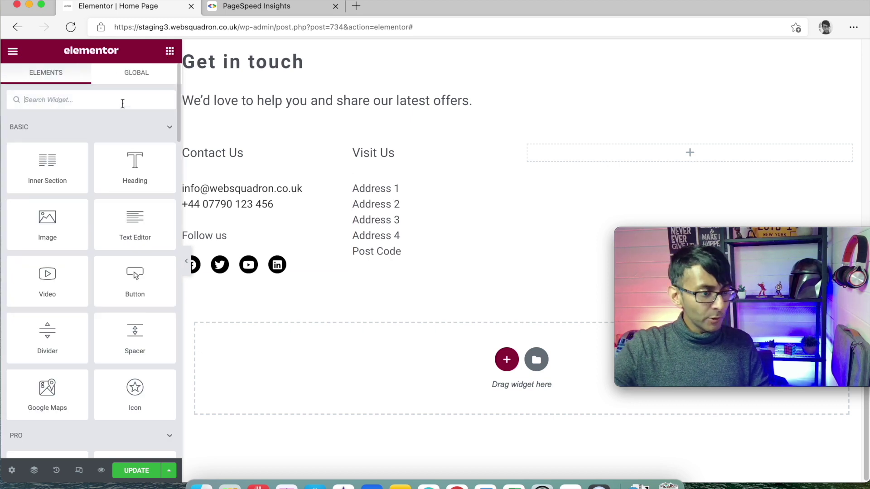
text(form)
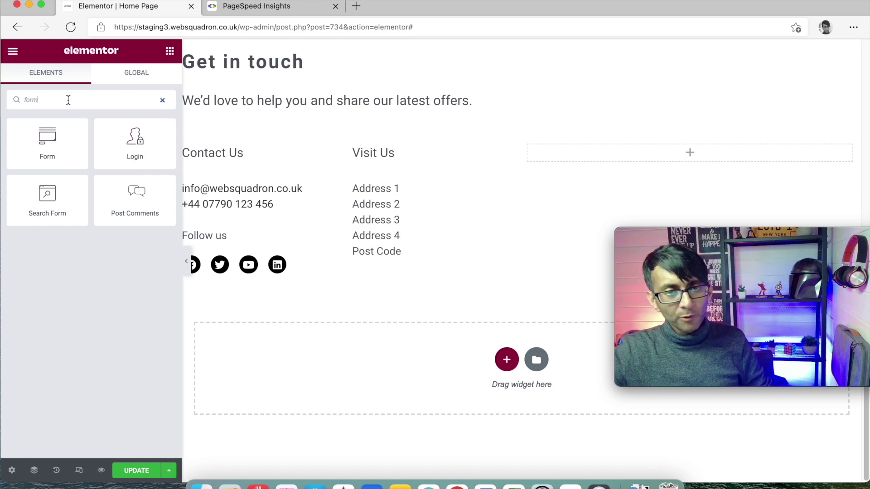
drag(49, 145, 684, 154)
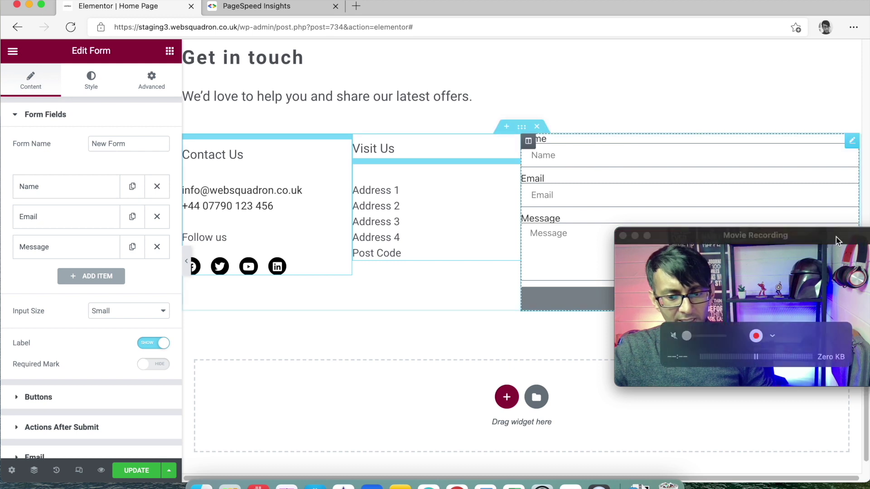
drag(834, 250, 854, 338)
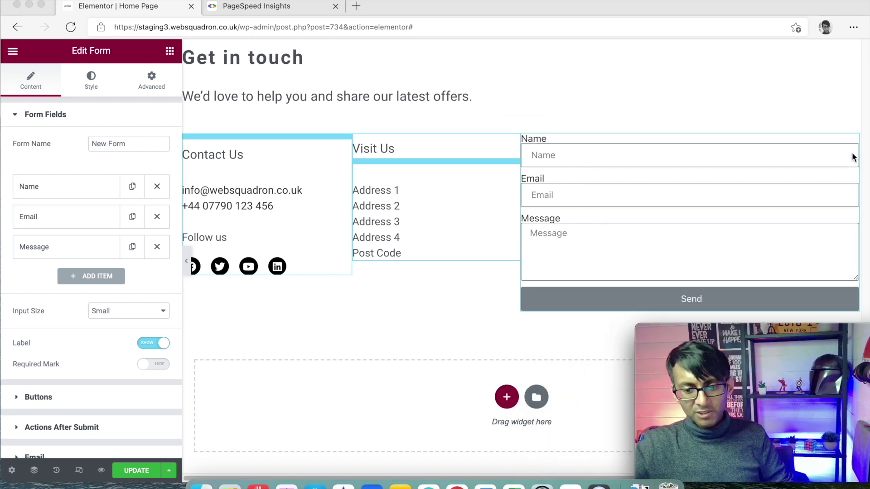
Duplicate the Name field and try it as a dropdown with options Yes, No, Sure
click(811, 189)
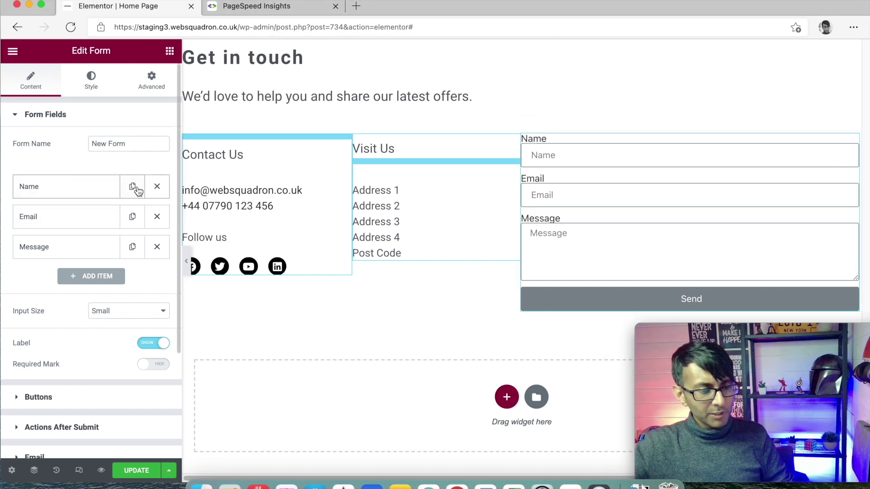
click(133, 187)
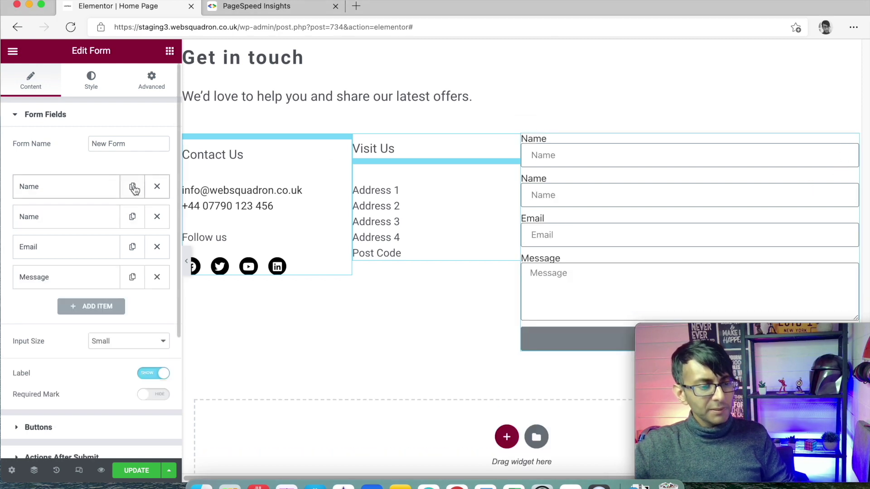
click(97, 217)
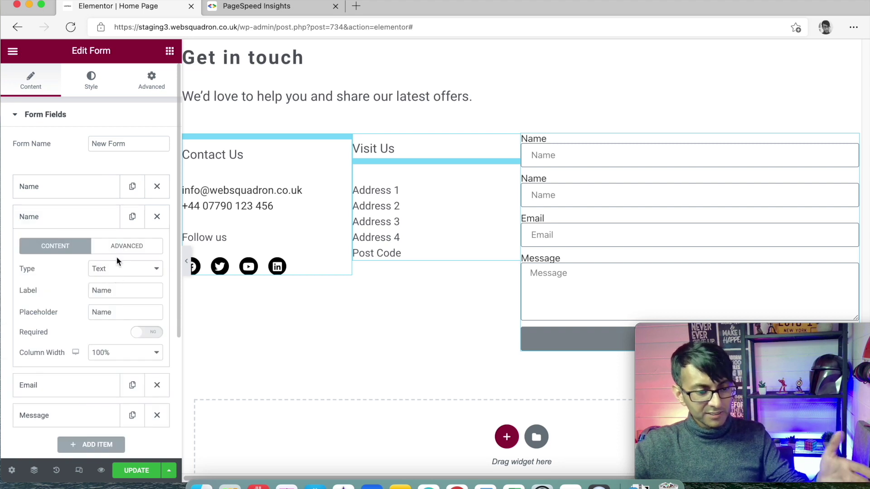
click(115, 271)
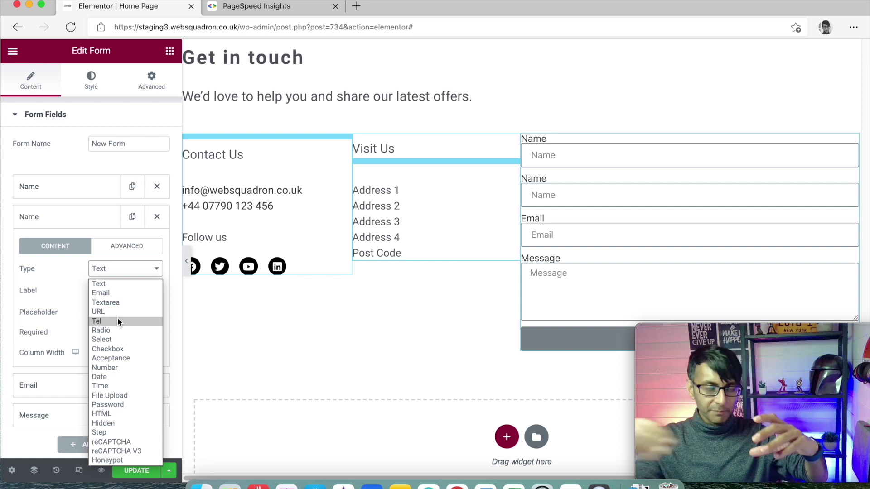
click(121, 341)
click(104, 350)
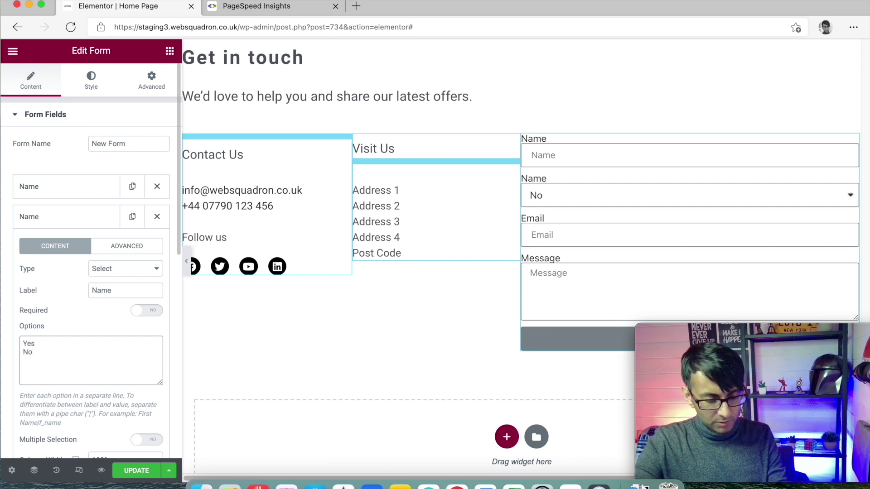
text(Yes)
key(Return)
text(No)
key(Return)
text(Sure)
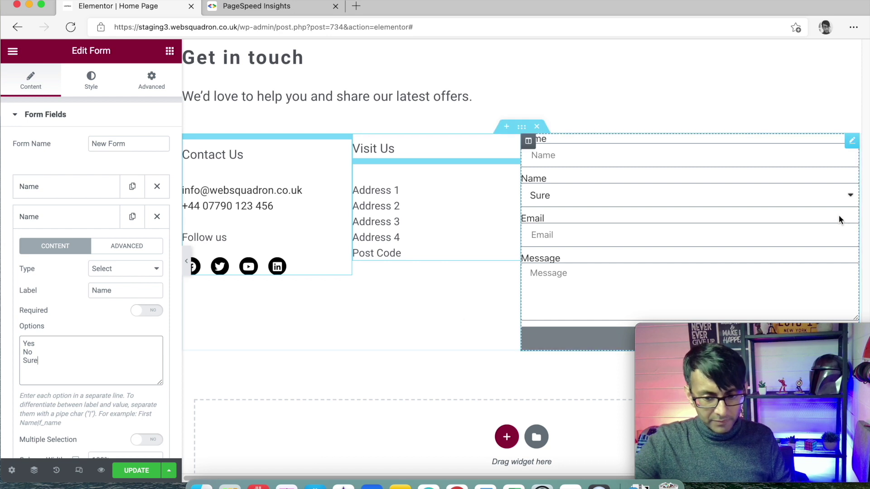
click(850, 196)
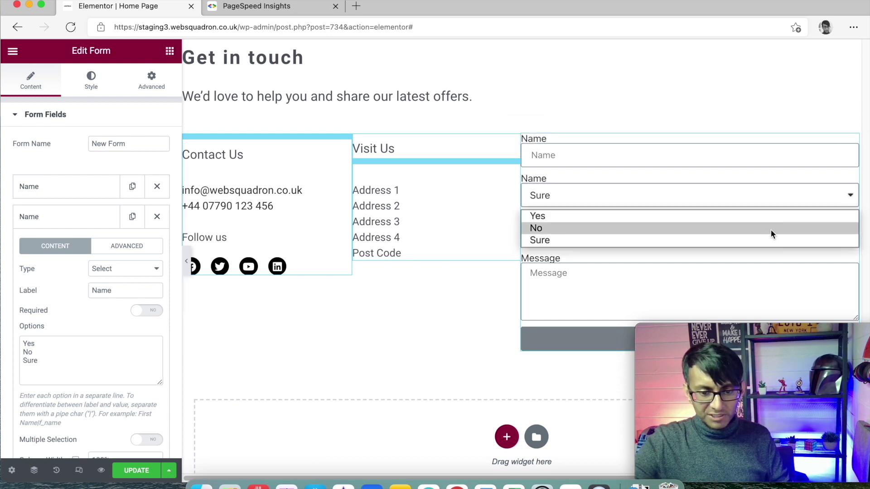
Clear the dropdown options and set the field type to Tel
drag(75, 361, 17, 333)
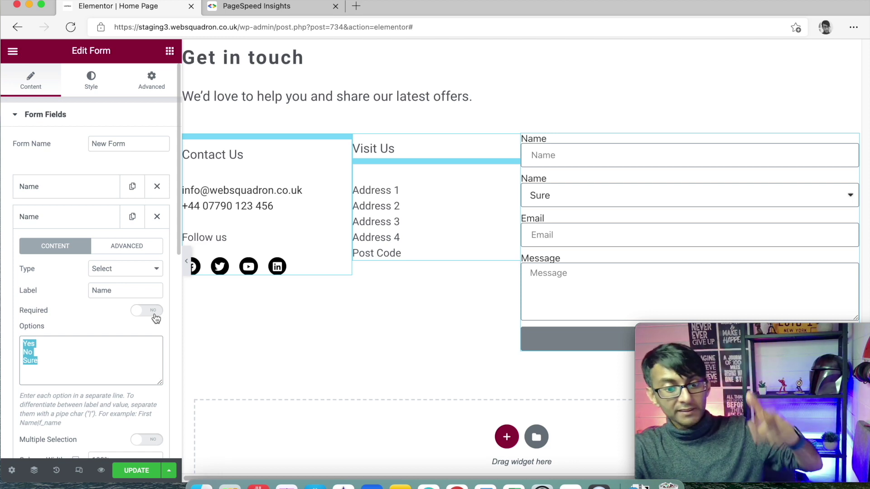
key(BackSpace)
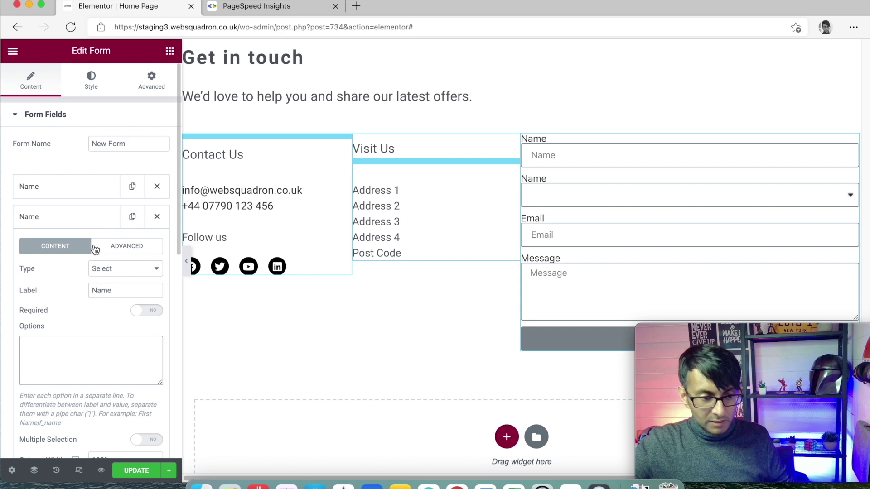
click(116, 272)
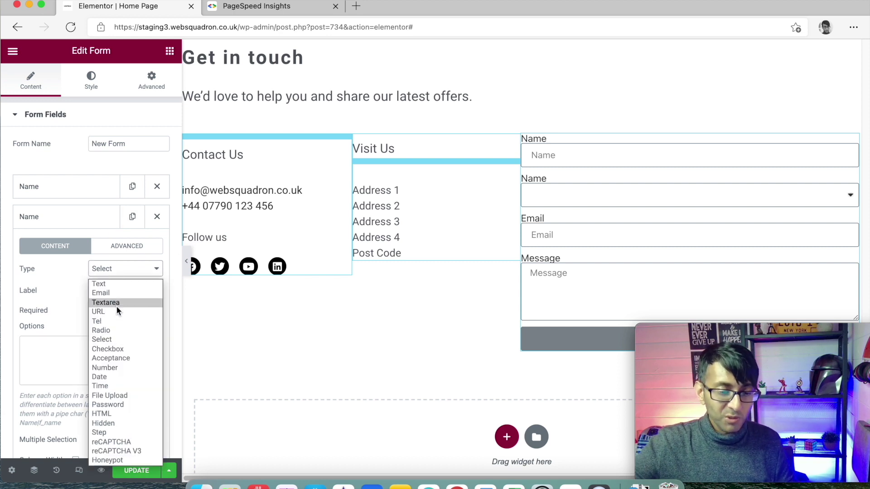
click(119, 323)
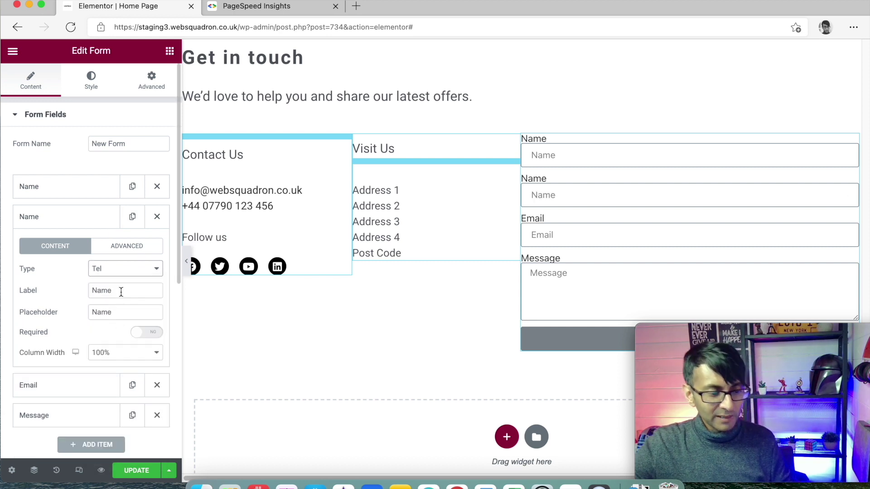
Relabel the new Tel field as 'Telephone' and give it a 'Telephone' placeholder
drag(121, 292, 60, 289)
text(Telpehone)
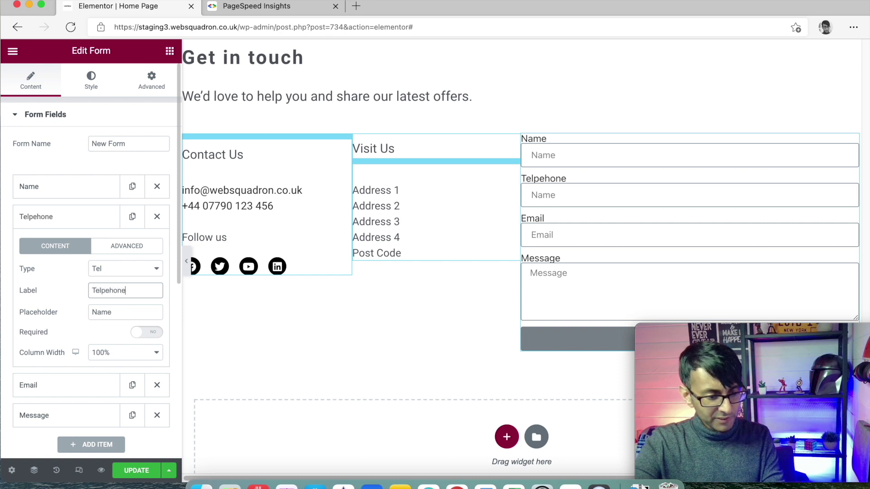
key(Tab)
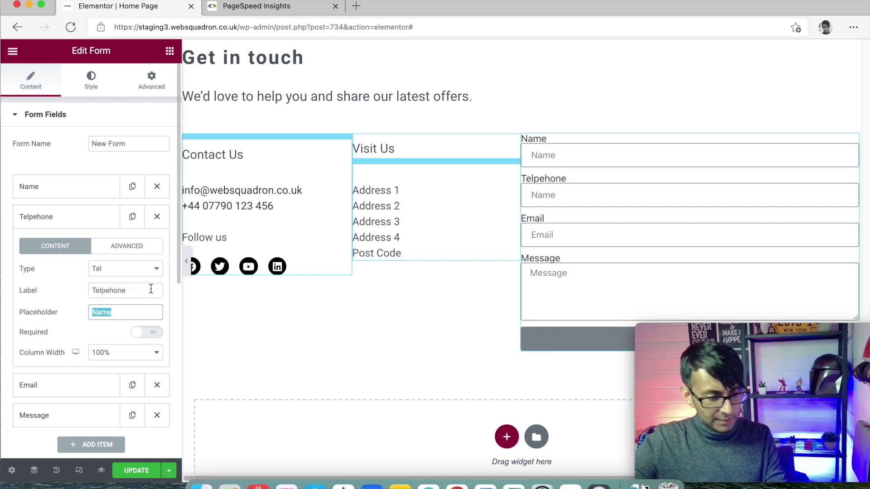
drag(152, 290, 42, 288)
text(Te)
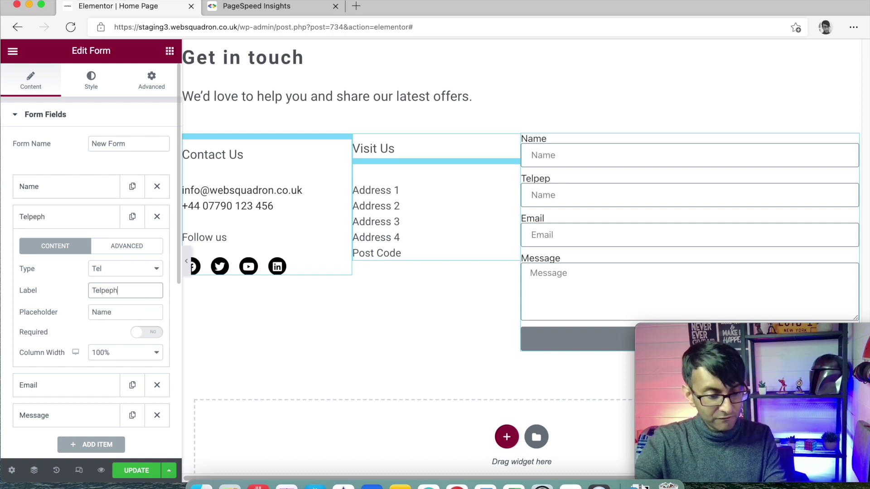
key(BackSpace)
key(BackSpace)
key(BackSpace)
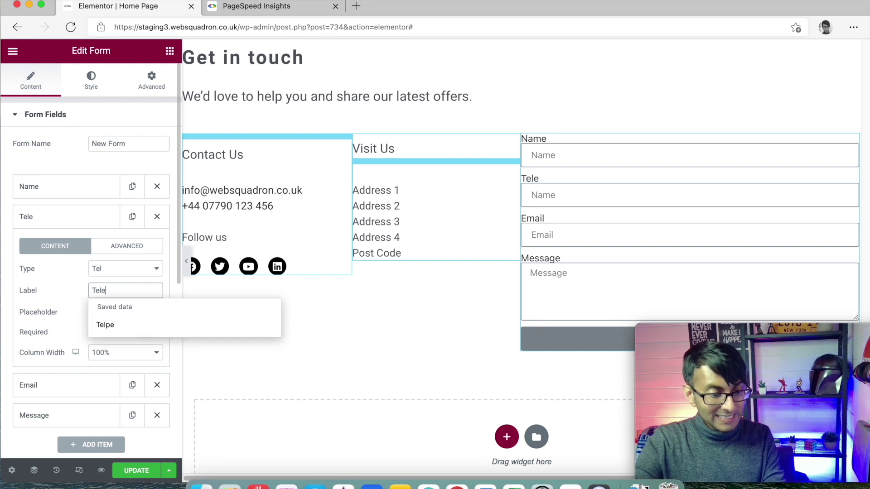
key(super+a)
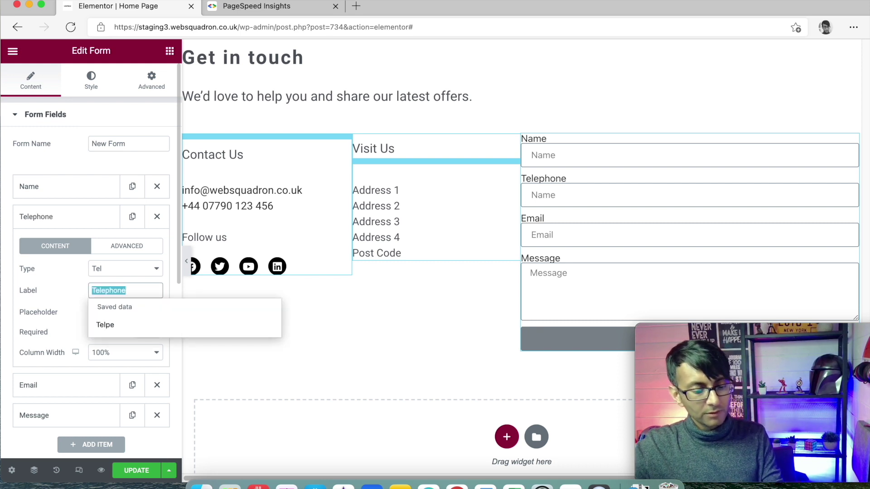
key(Tab)
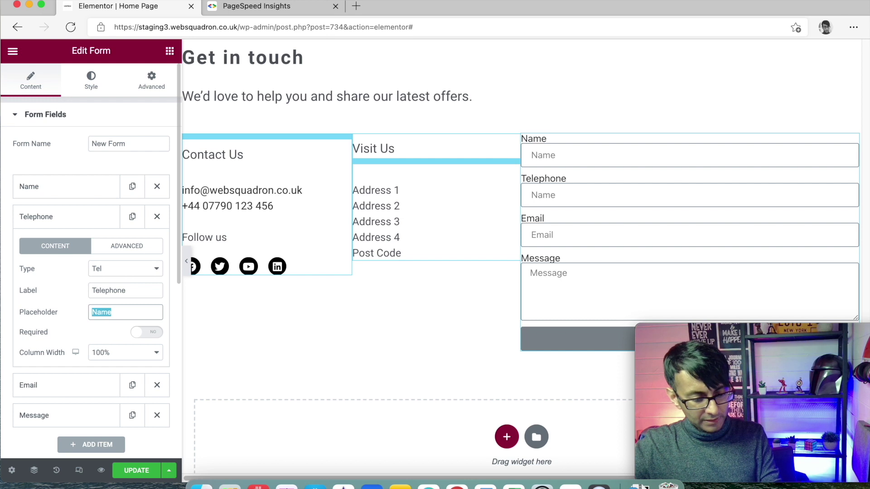
text(Telephone)
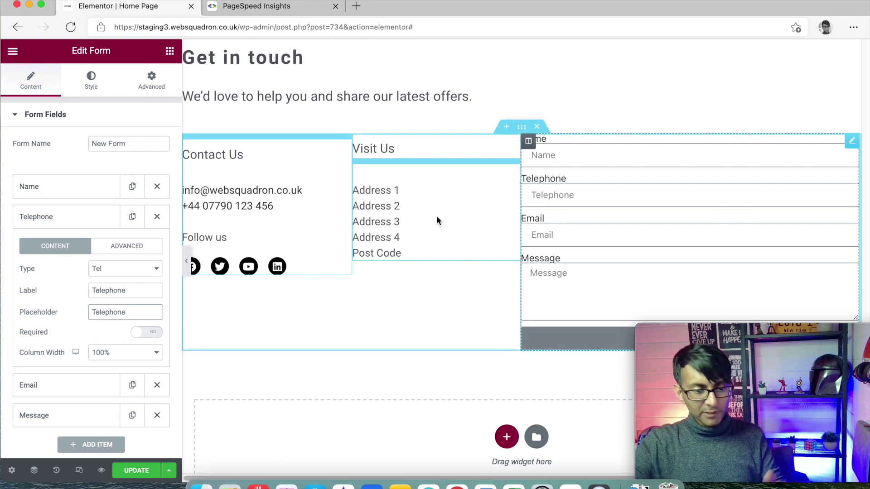
click(73, 193)
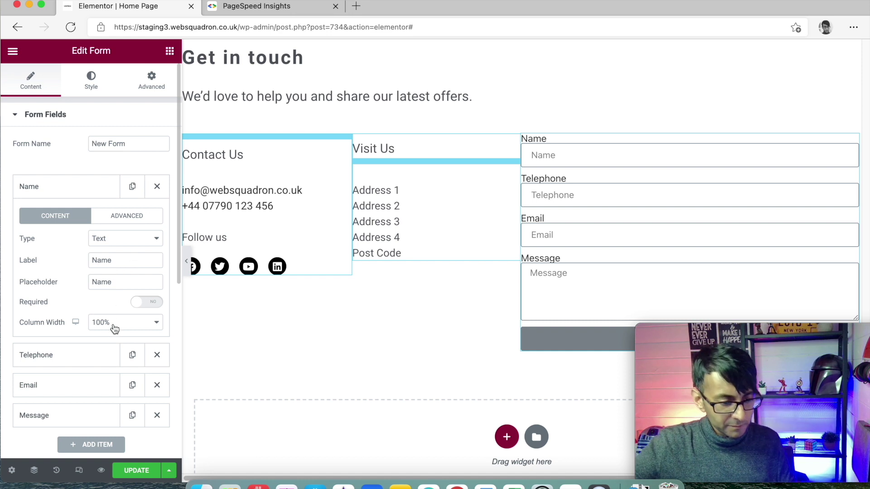
Set both the Name and Telephone fields to 50% column width so they sit side by side
click(118, 325)
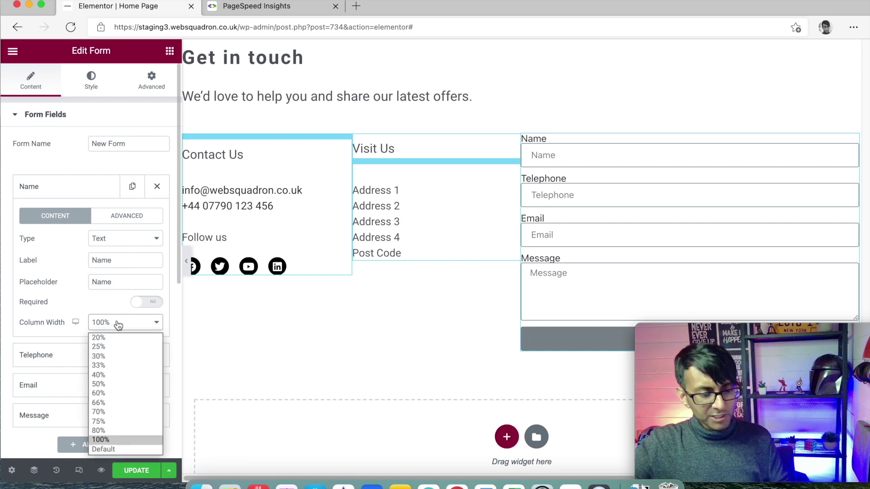
click(126, 389)
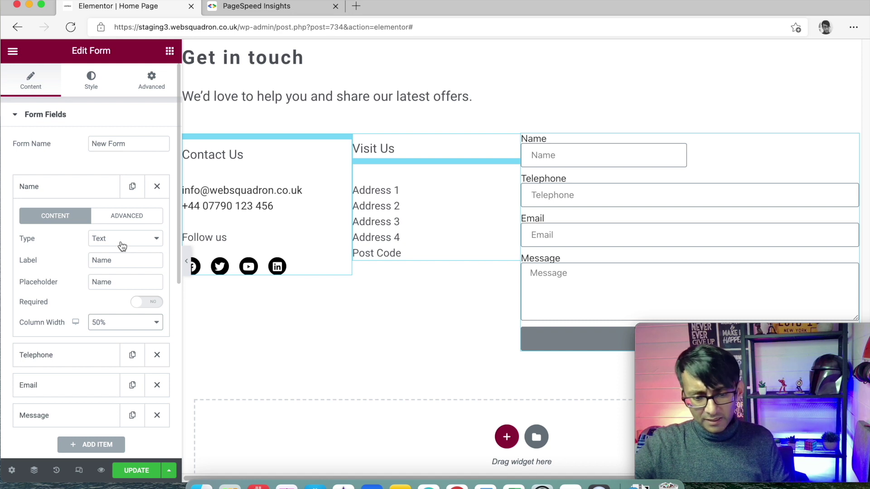
click(78, 191)
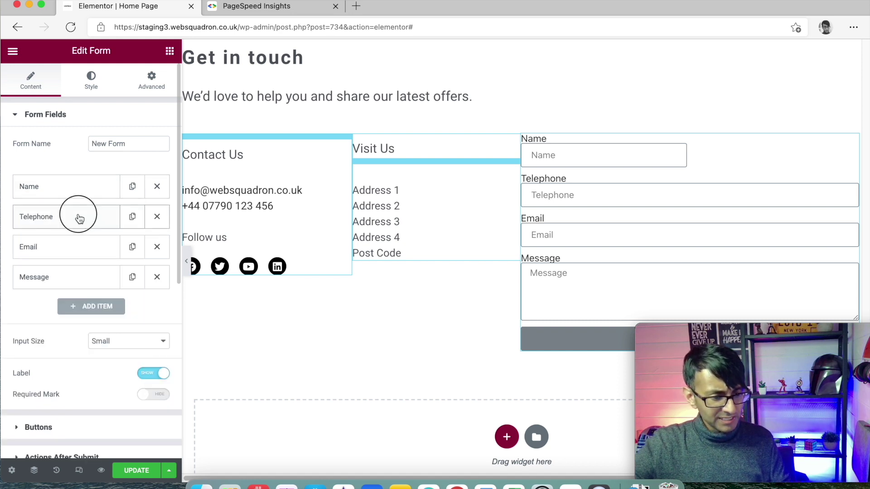
click(79, 218)
click(132, 358)
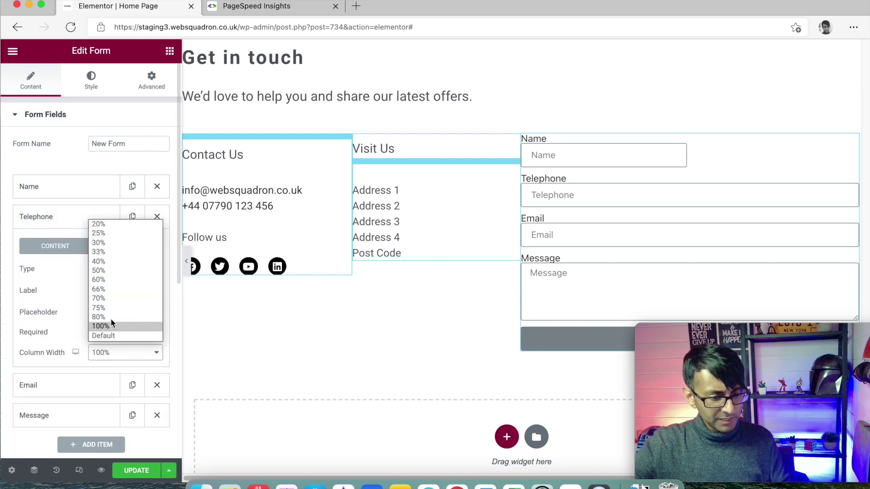
click(115, 278)
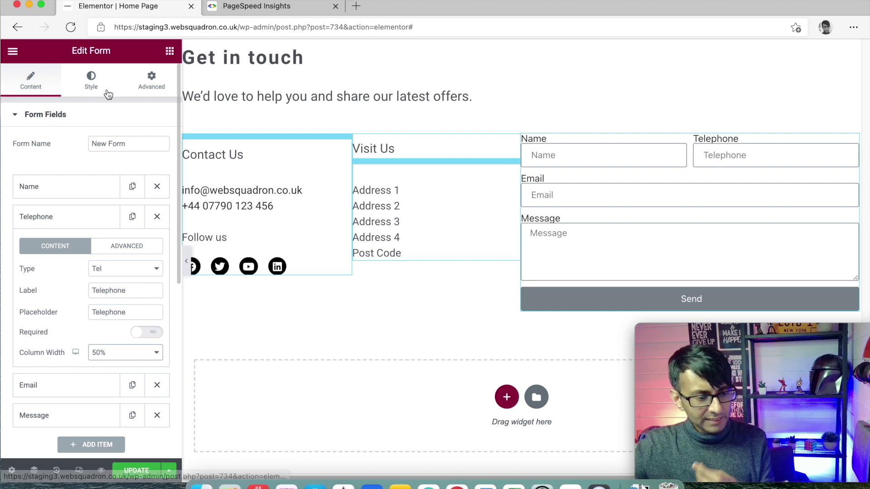
Try different Message field row counts and leave the box at 4 rows
scroll(134, 379, down, 1)
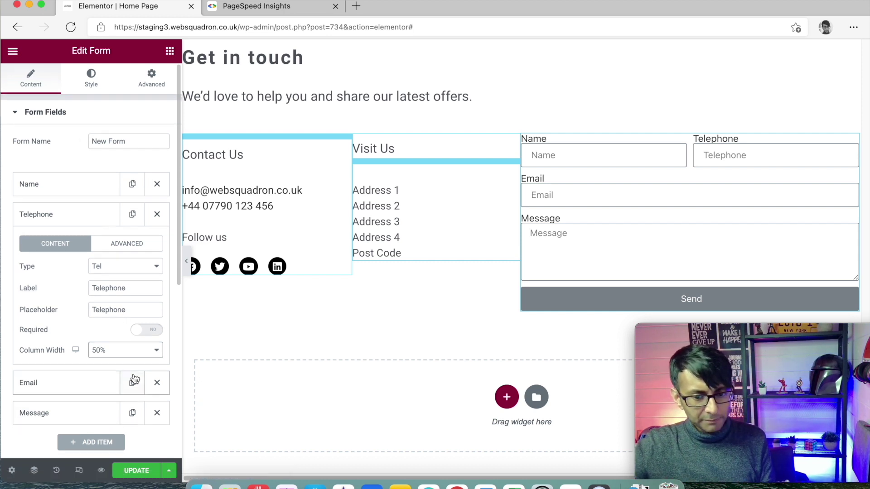
scroll(135, 375, down, 4)
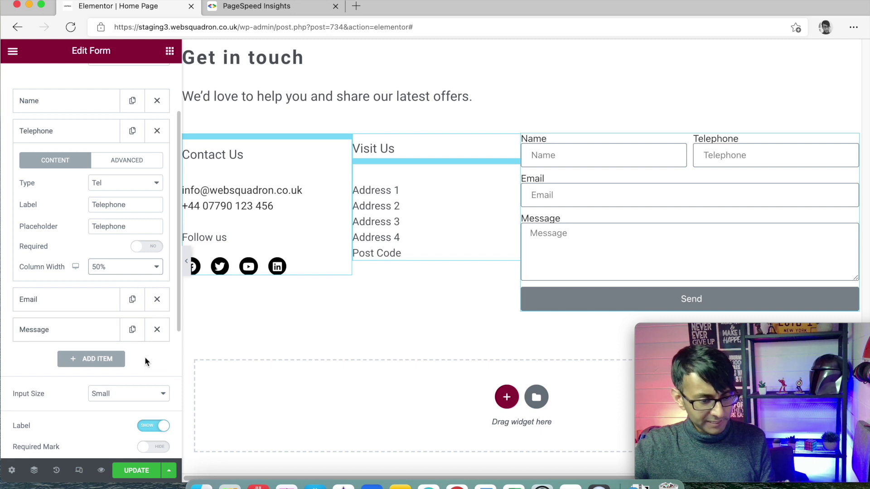
click(76, 338)
scroll(117, 336, down, 5)
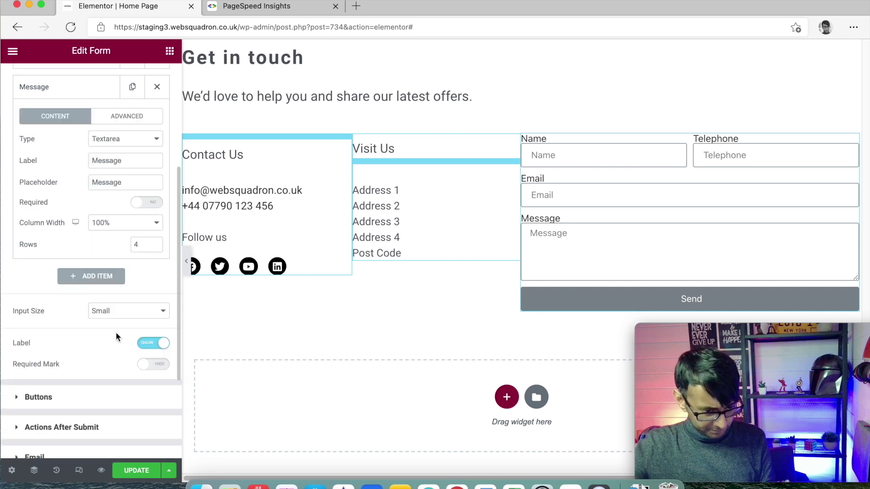
click(155, 243)
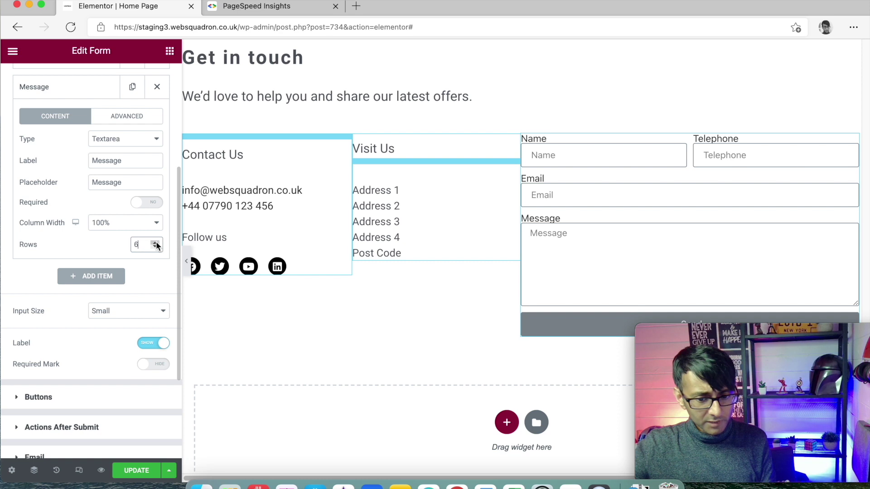
click(156, 249)
click(155, 249)
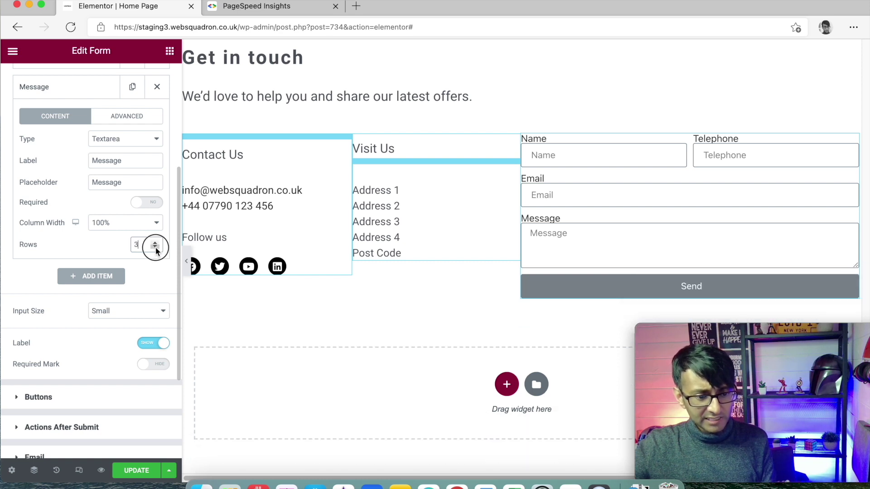
click(155, 249)
click(156, 243)
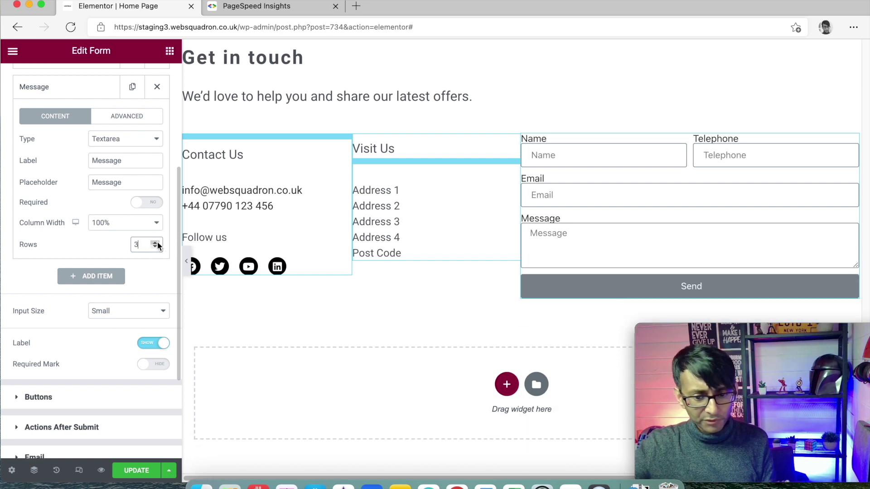
click(156, 243)
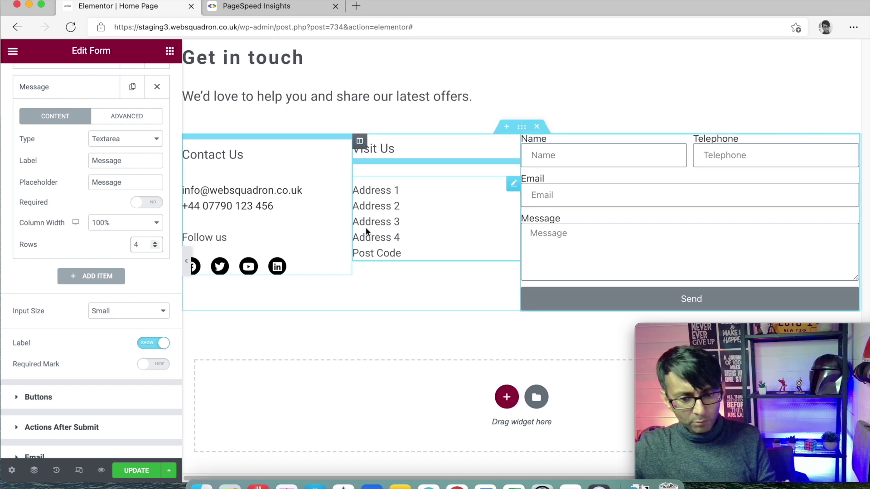
Make the Telephone field optional and the Name field required, then save the page
scroll(145, 252, up, 2)
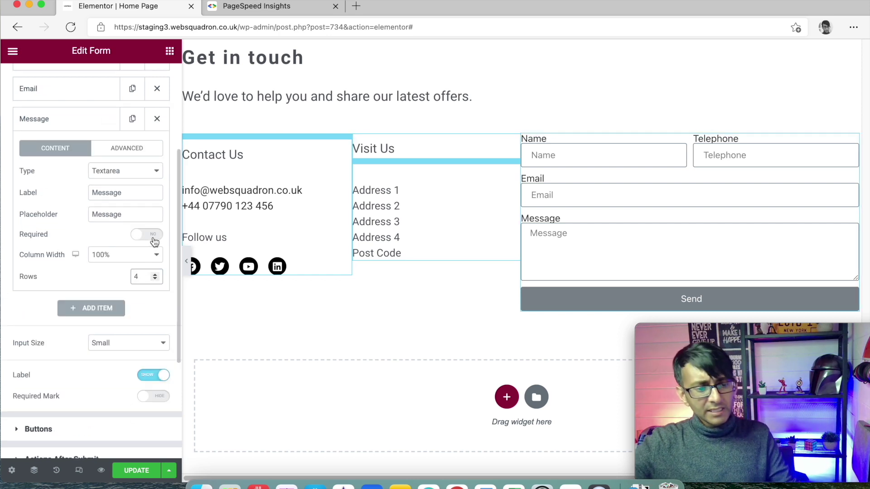
scroll(130, 181, up, 1)
click(99, 124)
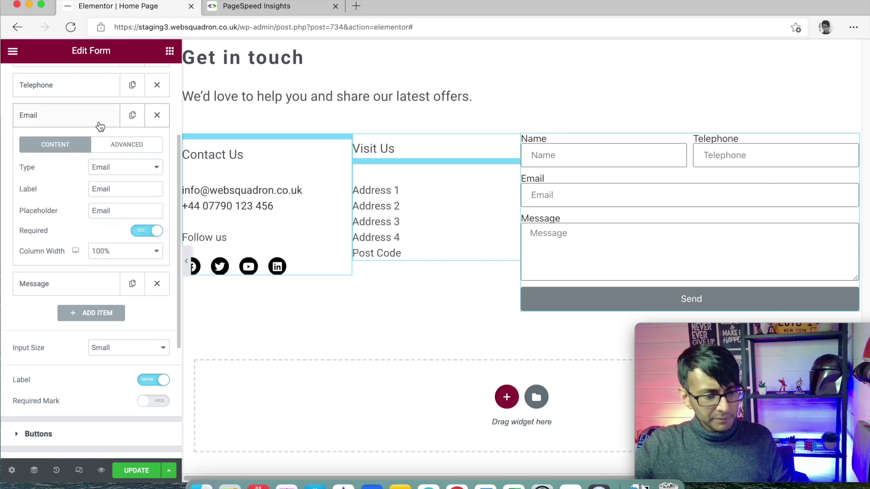
scroll(98, 124, up, 1)
scroll(99, 124, up, 2)
click(74, 206)
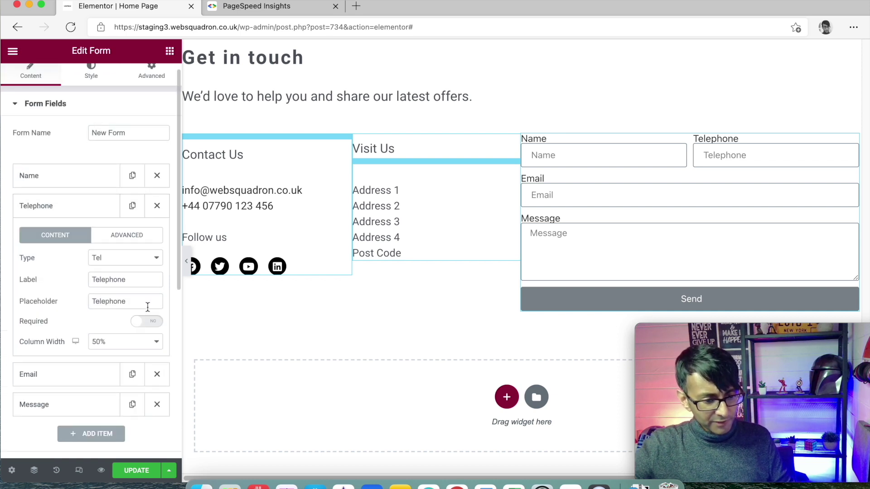
click(152, 322)
click(58, 175)
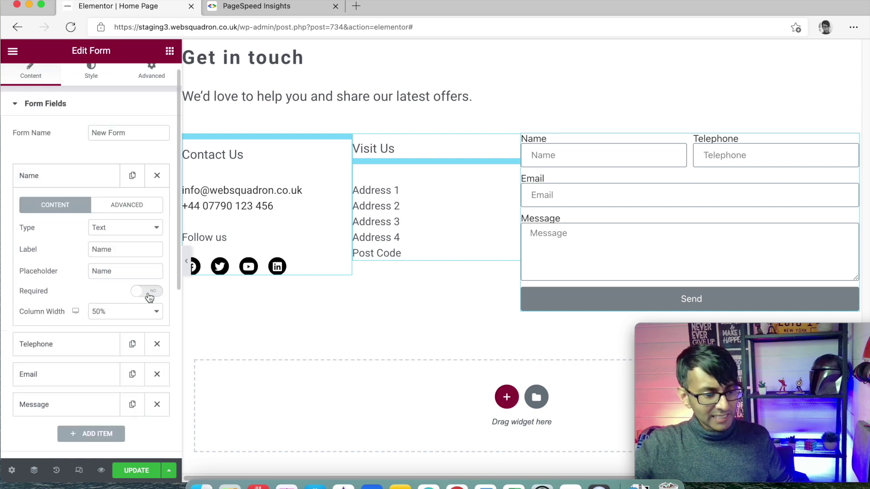
click(154, 292)
click(140, 472)
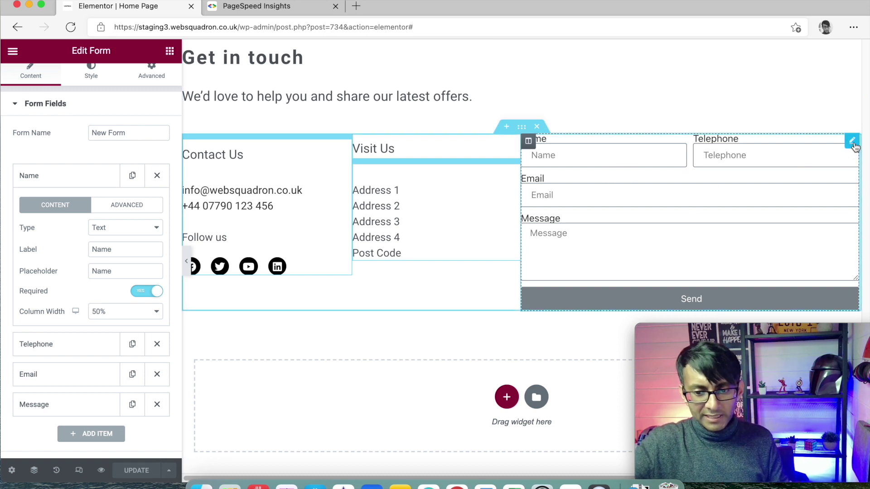
Set the Buttons section's Alignment to Right so the Send button is right-aligned
scroll(68, 113, up, 1)
click(96, 77)
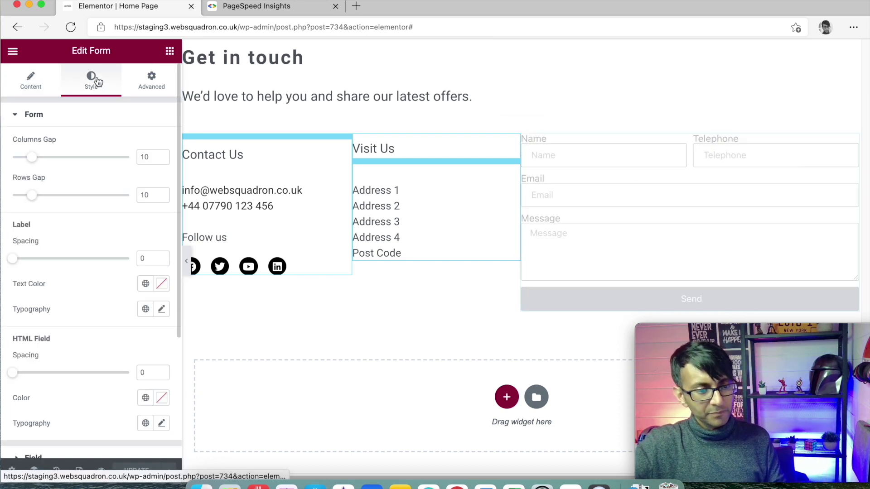
click(31, 73)
scroll(139, 263, down, 5)
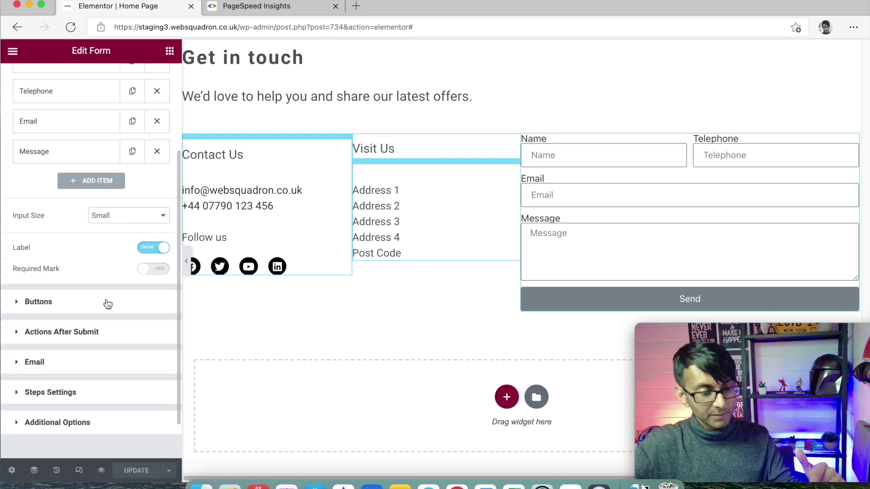
click(107, 302)
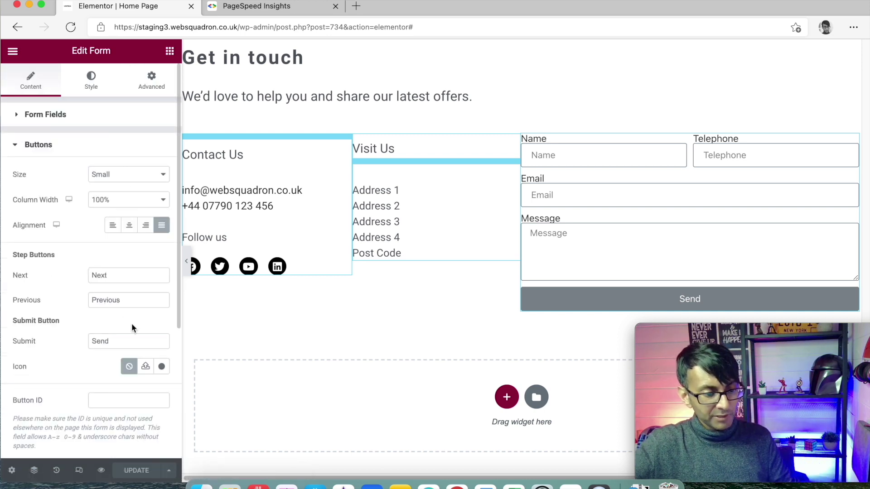
drag(121, 342, 74, 343)
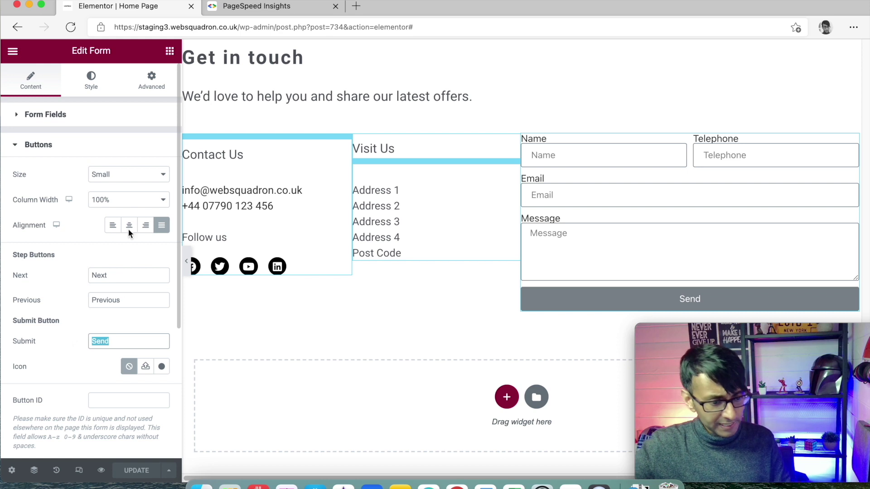
click(145, 233)
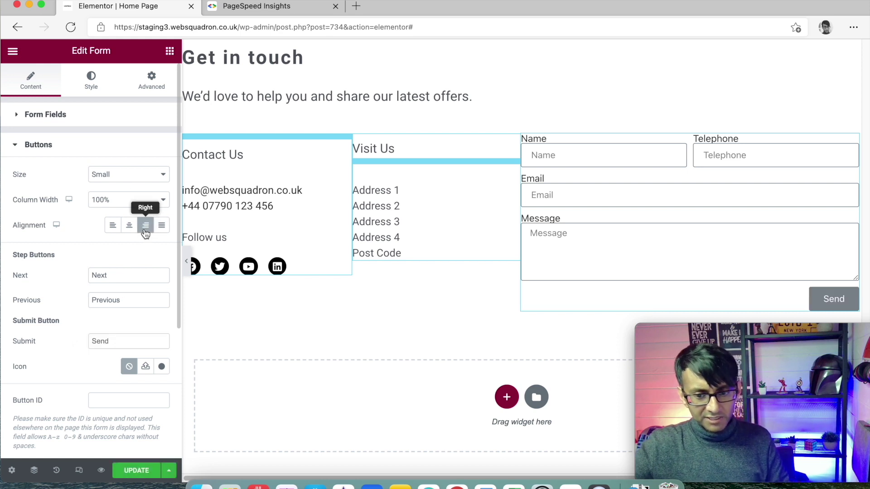
scroll(83, 295, down, 5)
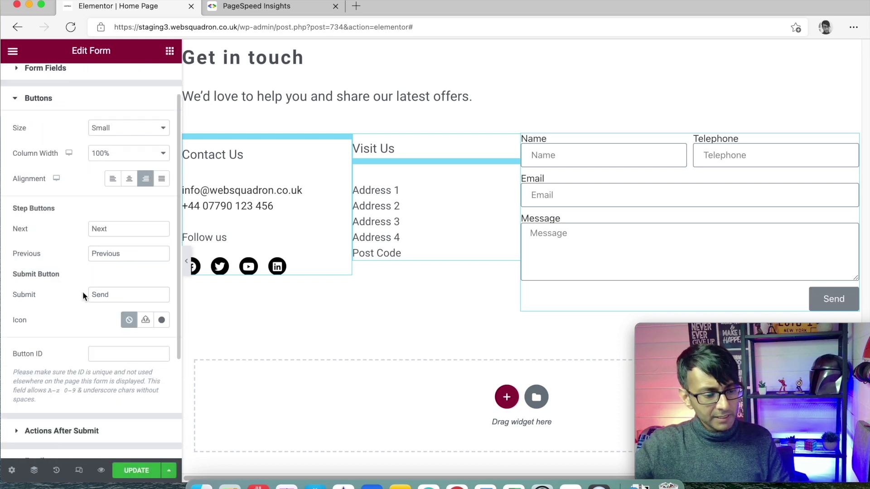
Replace the email notification's To address with the site's info address
click(62, 314)
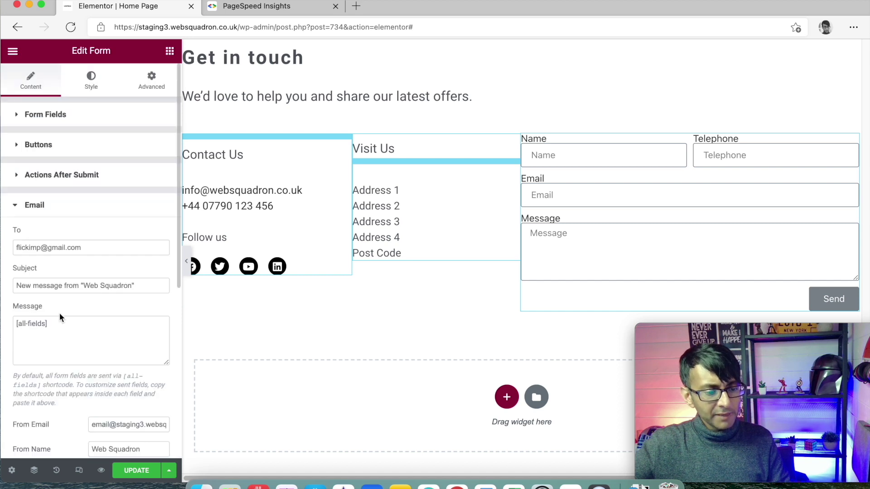
drag(96, 248, 11, 247)
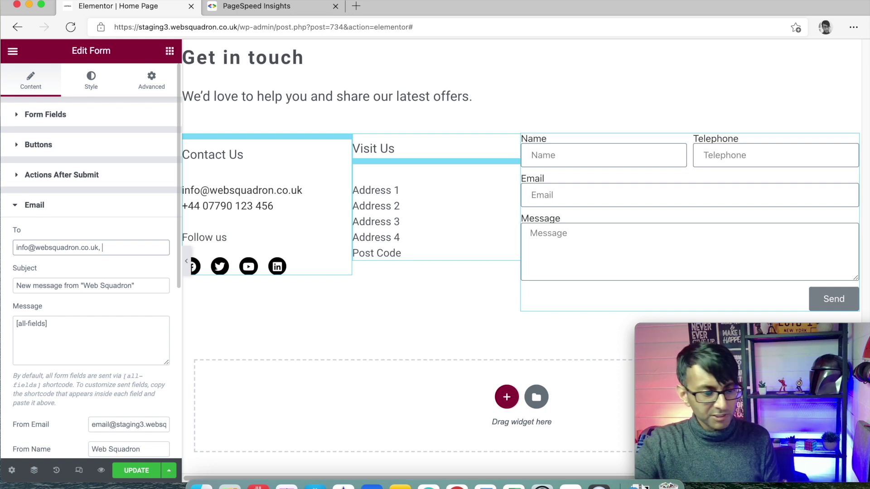
click(154, 285)
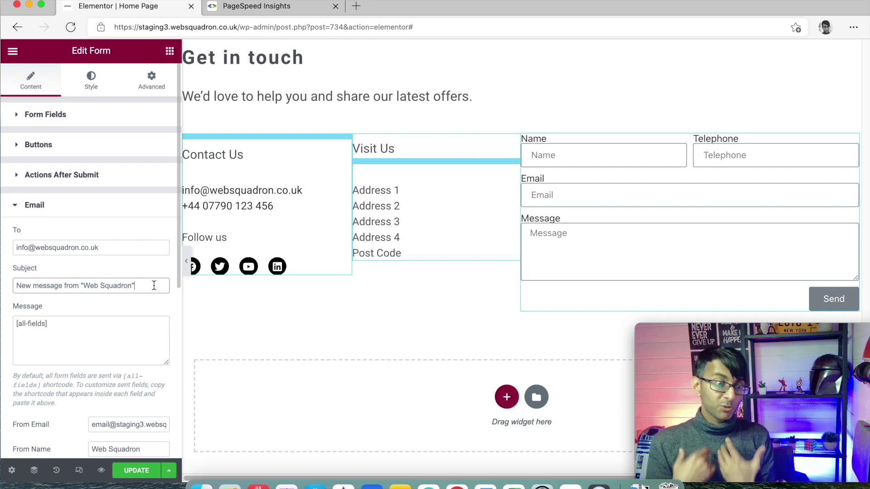
Remove Time, Page URL, User Agent, Remote IP and Credit from the email meta data, keeping only Date
scroll(127, 305, down, 3)
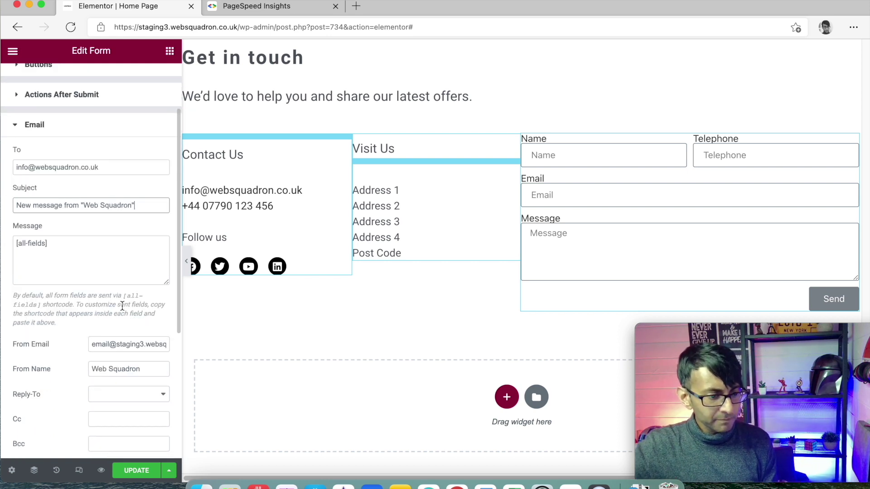
triple_click(33, 243)
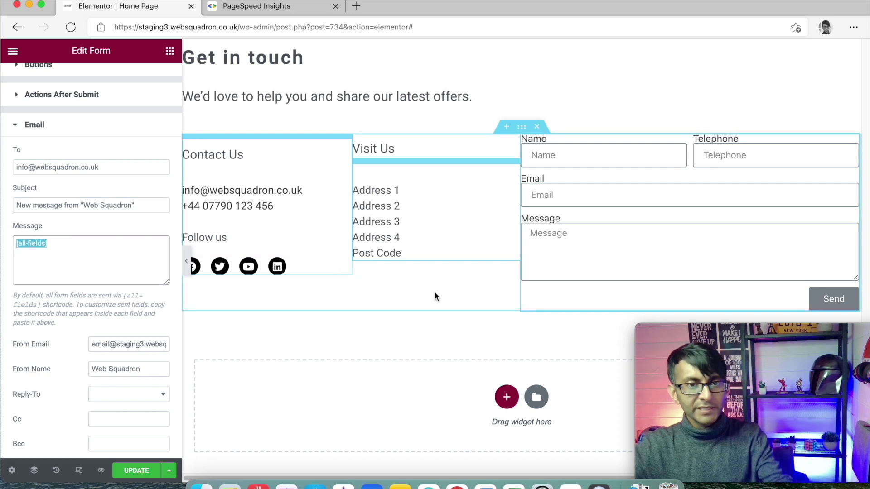
scroll(127, 276, down, 1)
scroll(126, 278, down, 5)
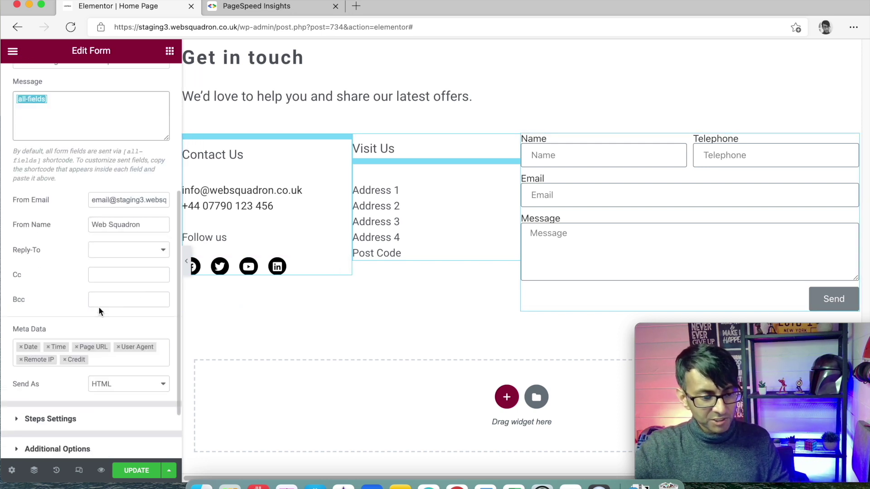
click(64, 361)
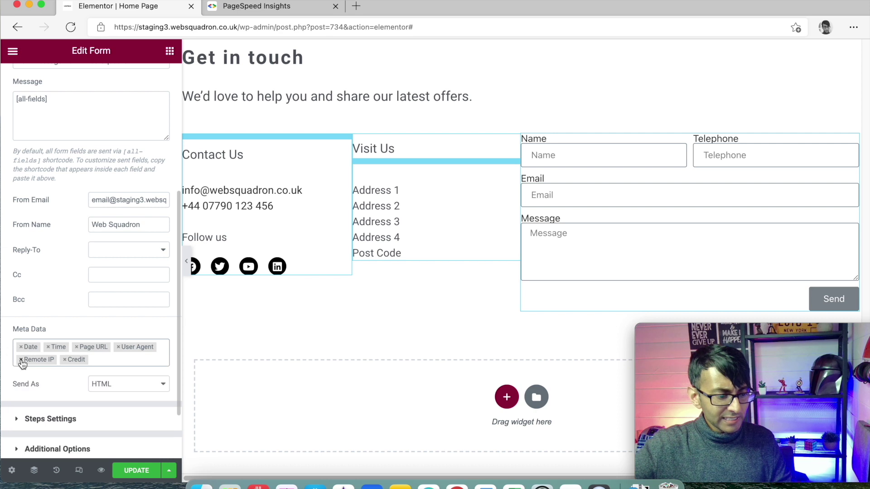
click(48, 348)
click(49, 347)
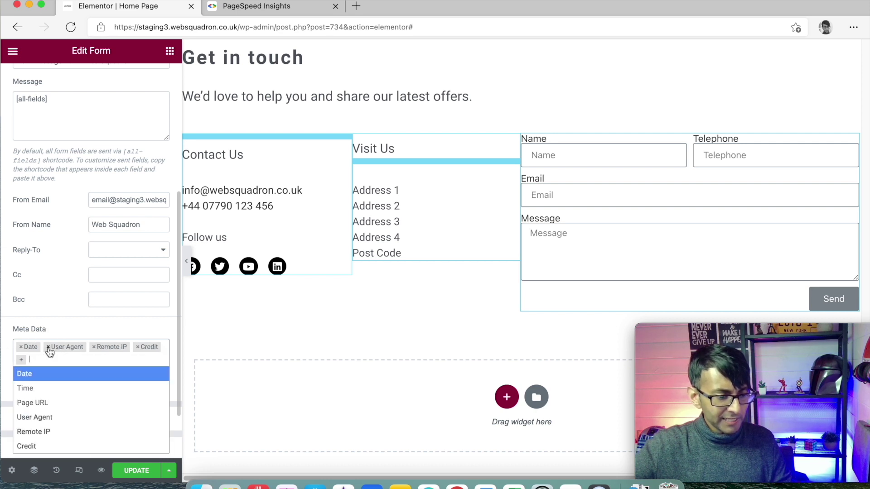
click(48, 347)
click(49, 347)
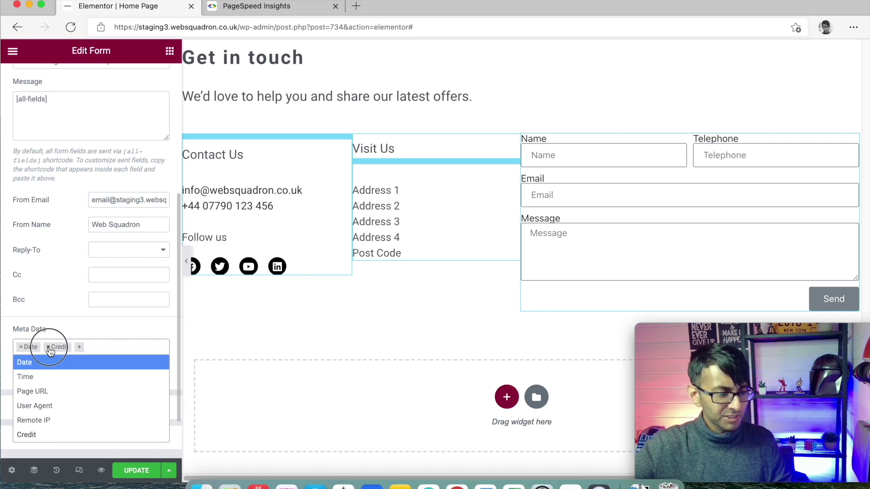
click(48, 347)
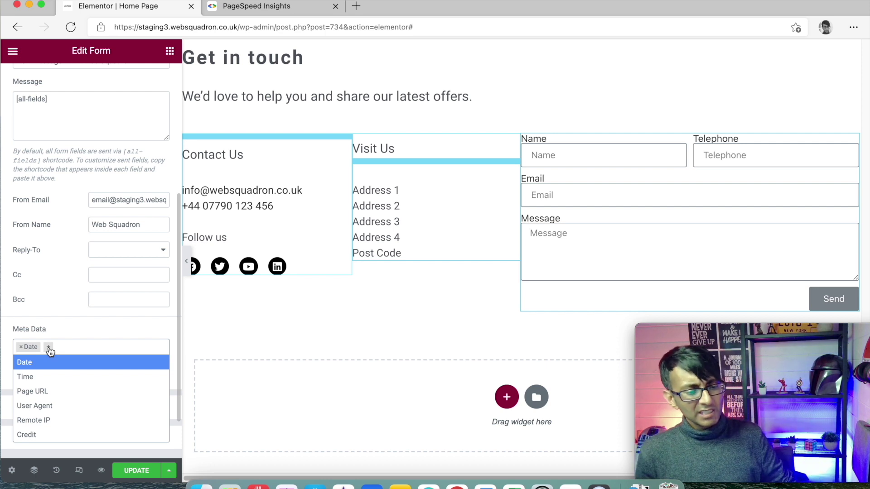
click(74, 325)
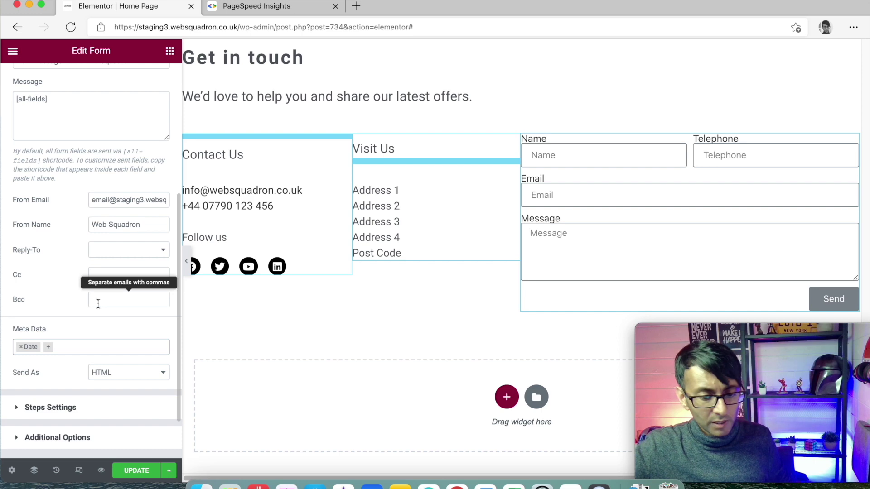
scroll(501, 293, up, 10)
Set the form's Rows Gap to 19, Columns Gap to 21 and Label Spacing to 7
scroll(55, 142, up, 5)
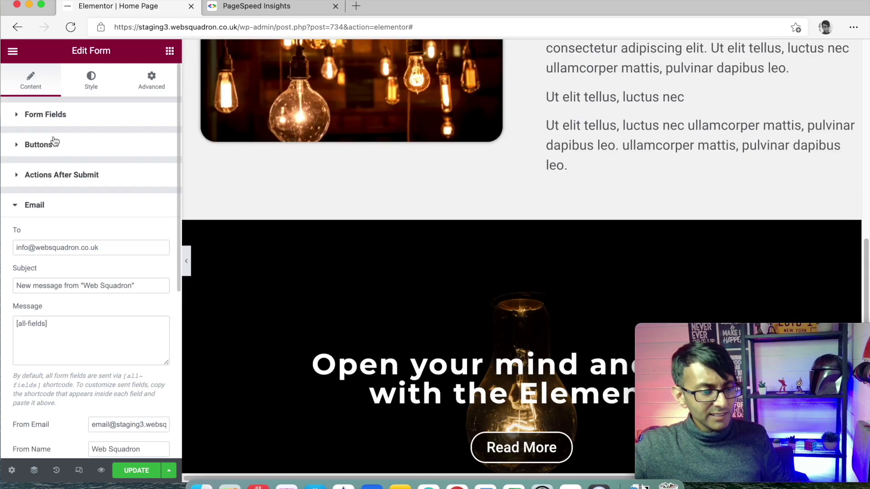
click(86, 94)
scroll(499, 290, down, 10)
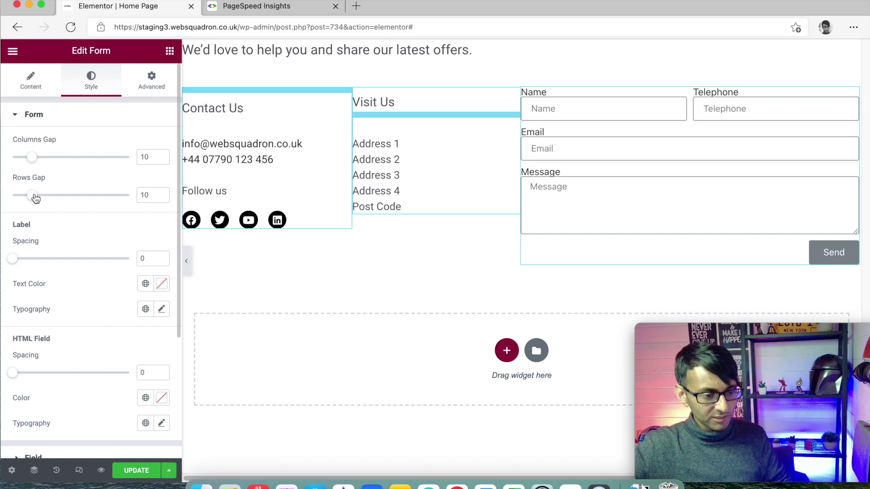
drag(36, 198, 54, 199)
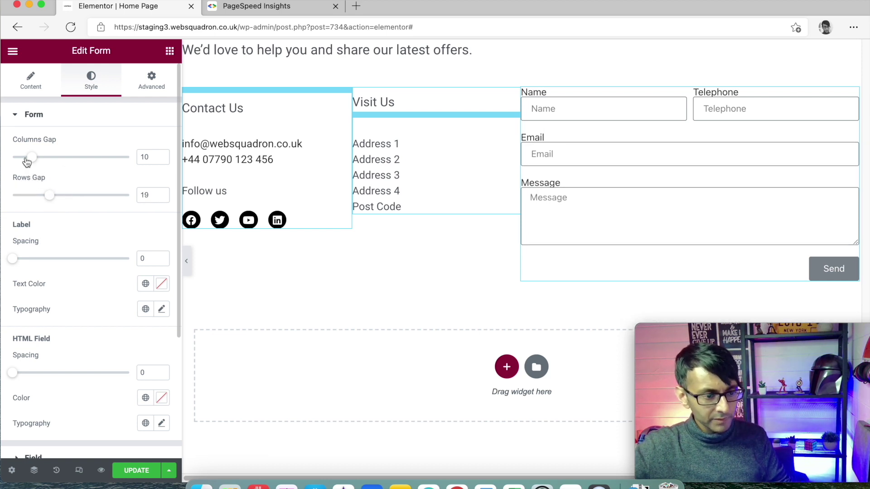
drag(27, 162, 53, 159)
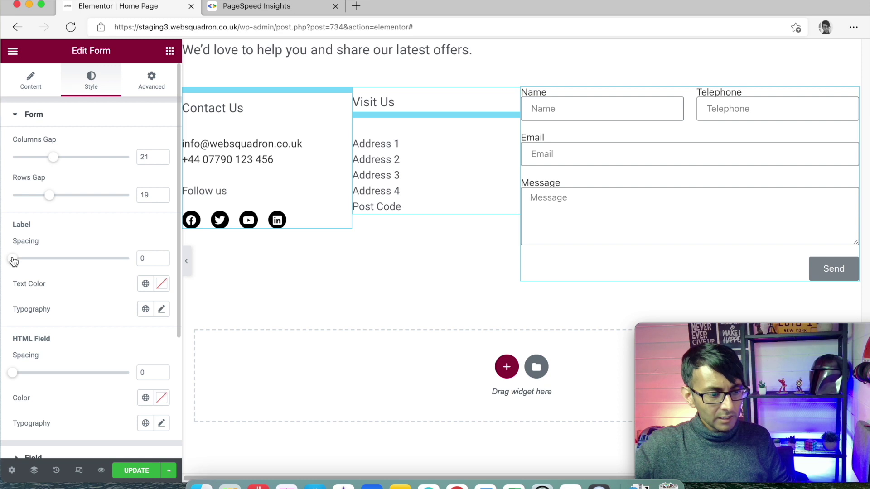
drag(14, 261, 26, 261)
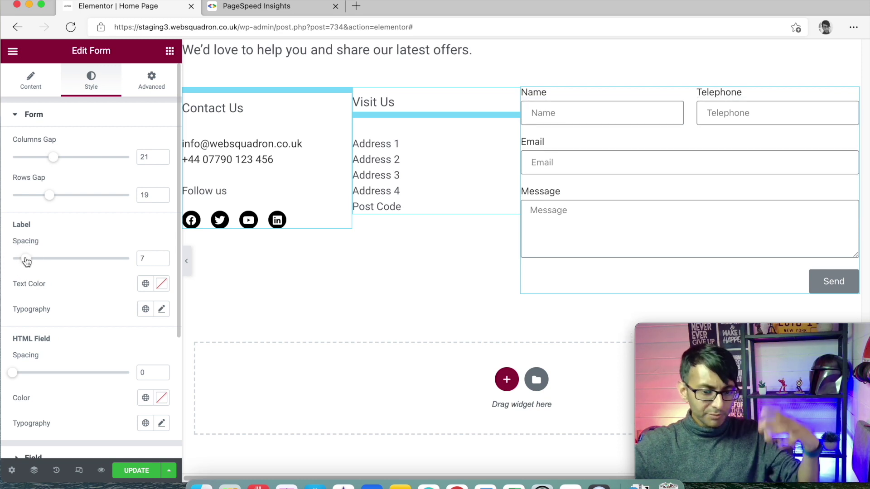
Colour the form labels with the grey Text global colour
scroll(72, 251, down, 3)
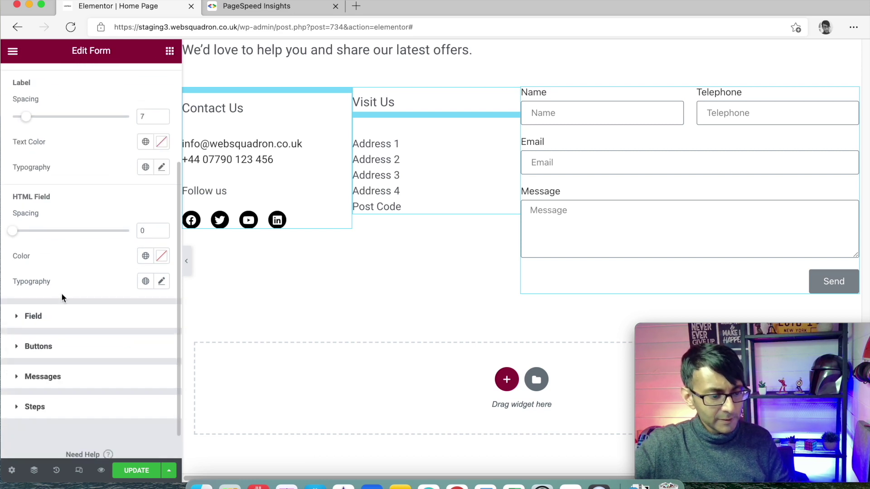
scroll(64, 295, up, 3)
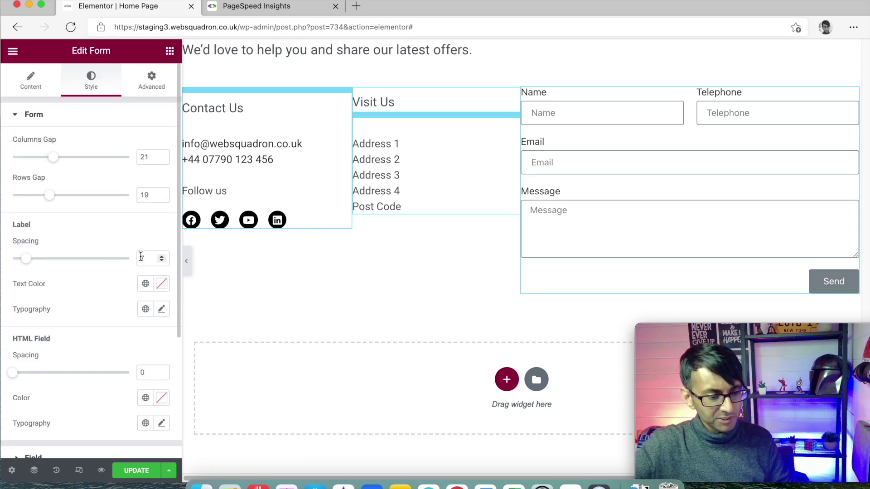
scroll(139, 289, down, 1)
click(146, 272)
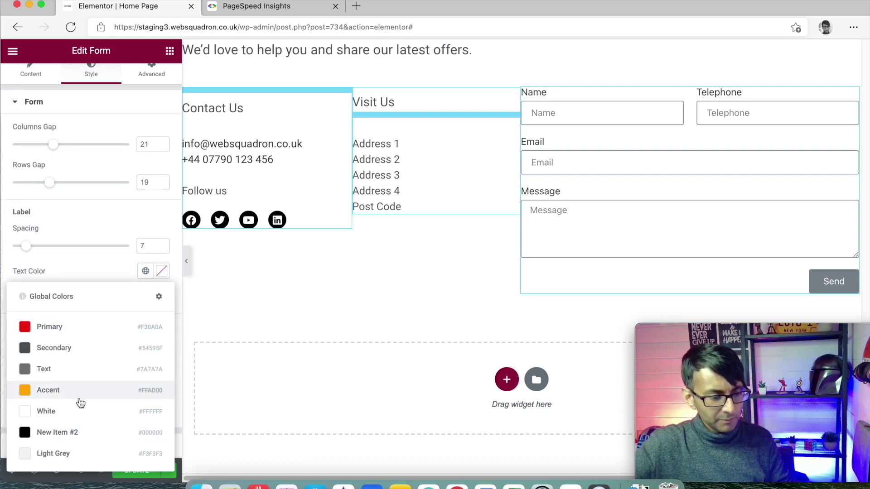
click(82, 369)
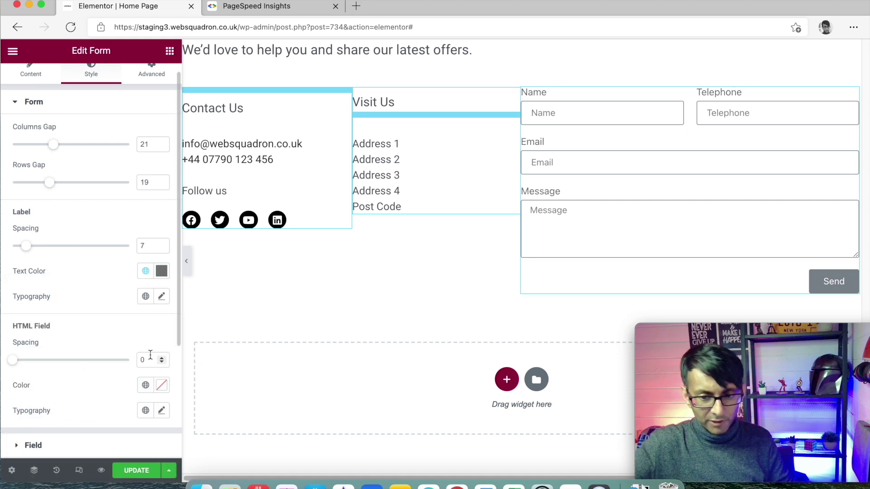
scroll(213, 279, down, 2)
scroll(97, 308, down, 10)
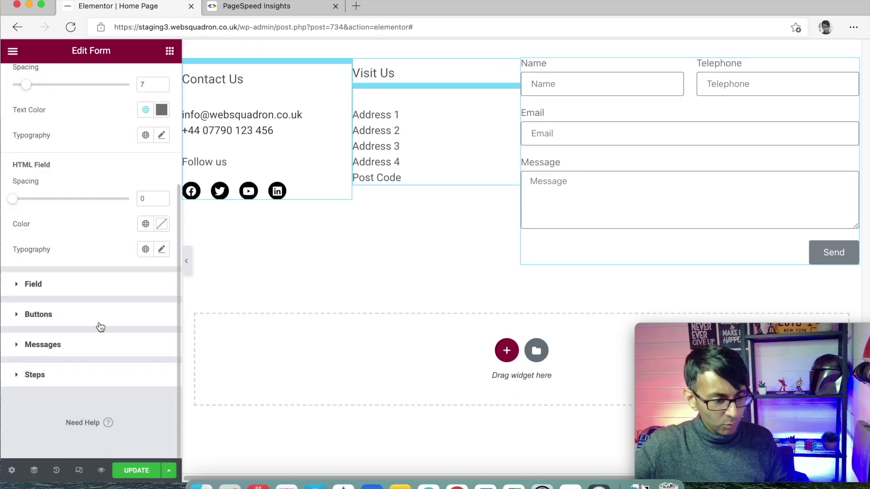
Set the form fields' text colour to the black global colour
click(91, 291)
click(147, 179)
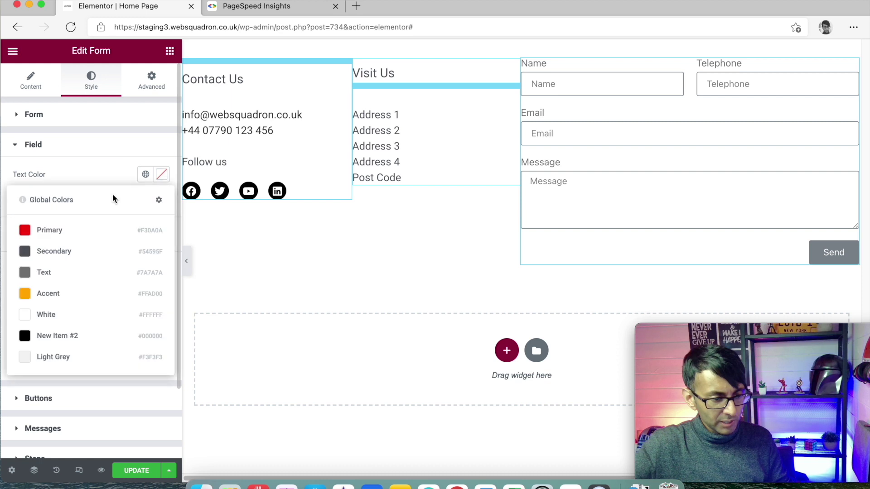
click(77, 231)
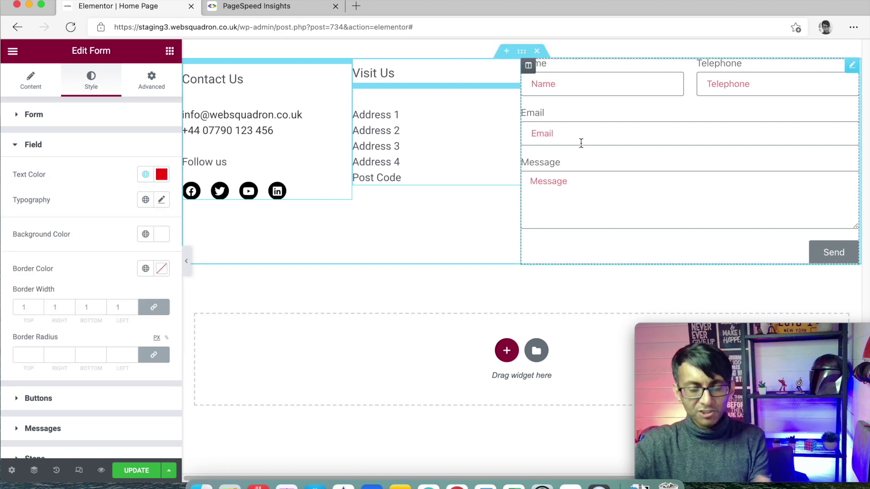
click(146, 175)
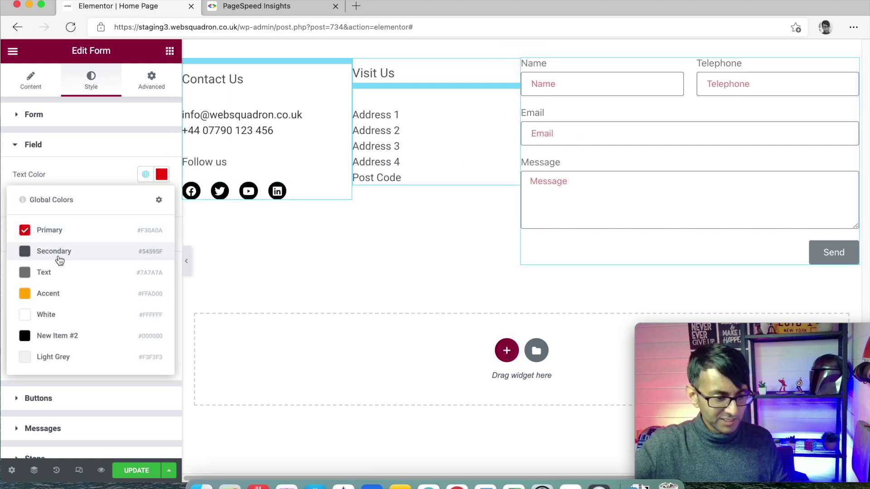
click(61, 337)
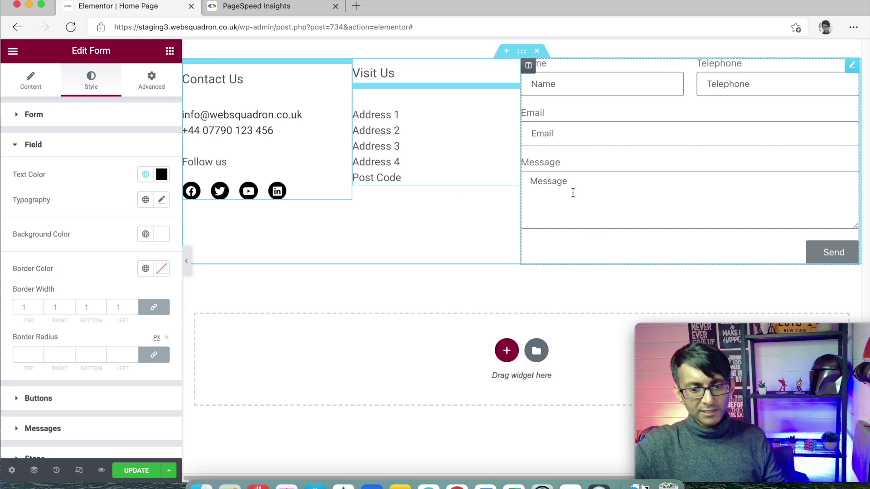
click(574, 192)
text(f)
key(BackSpace)
key(BackSpace)
key(BackSpace)
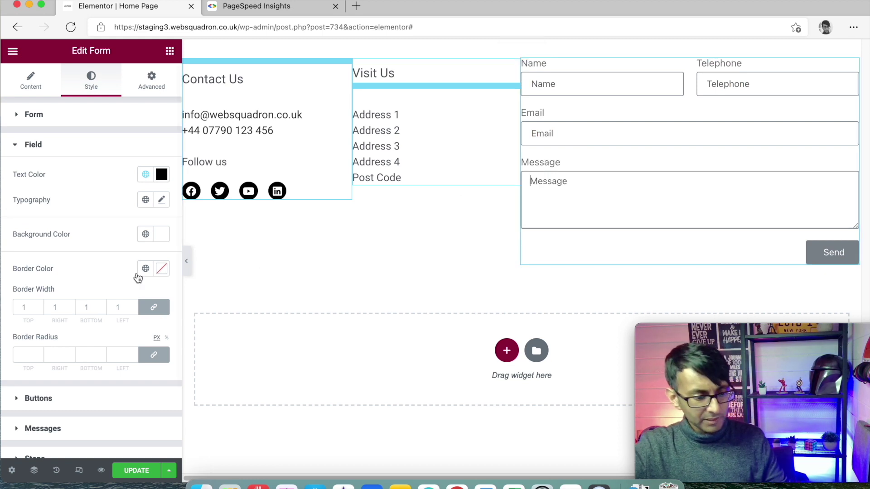
Round the form fields' corners with a 15 px border radius
scroll(73, 327, down, 1)
click(84, 371)
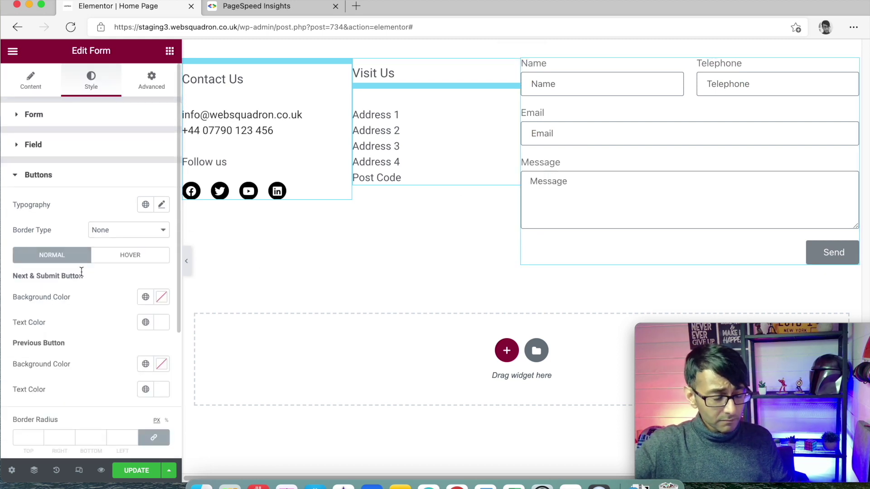
click(67, 145)
click(32, 349)
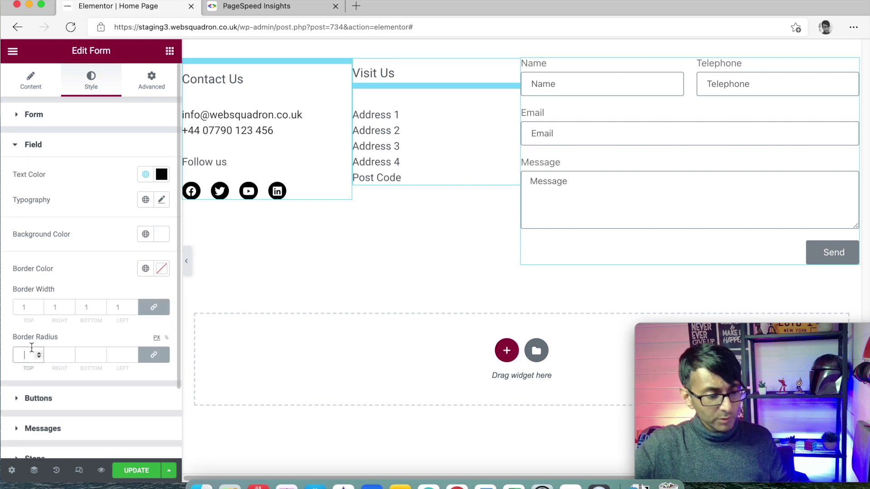
text(15)
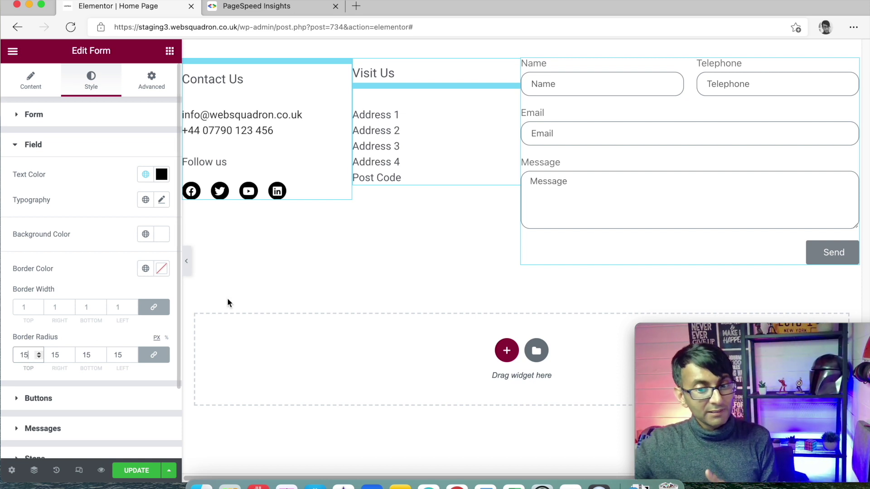
Give the Send button a global White background and orange Accent text colour
click(93, 401)
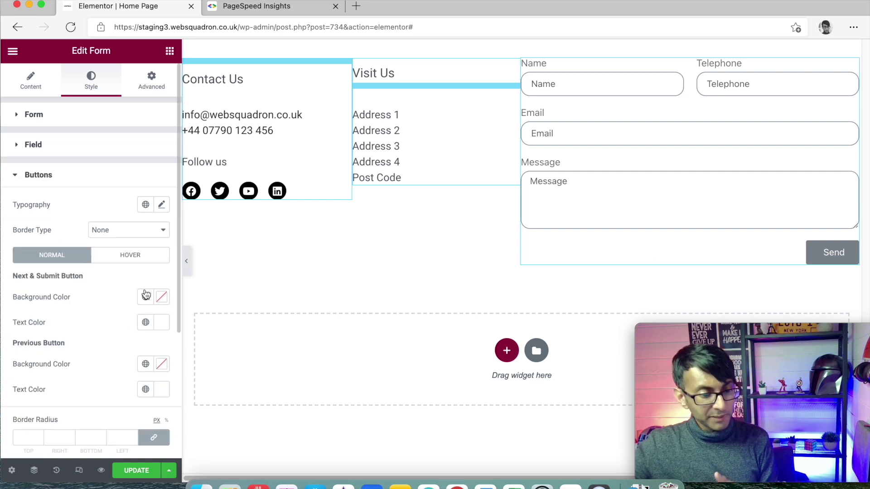
scroll(145, 336, down, 1)
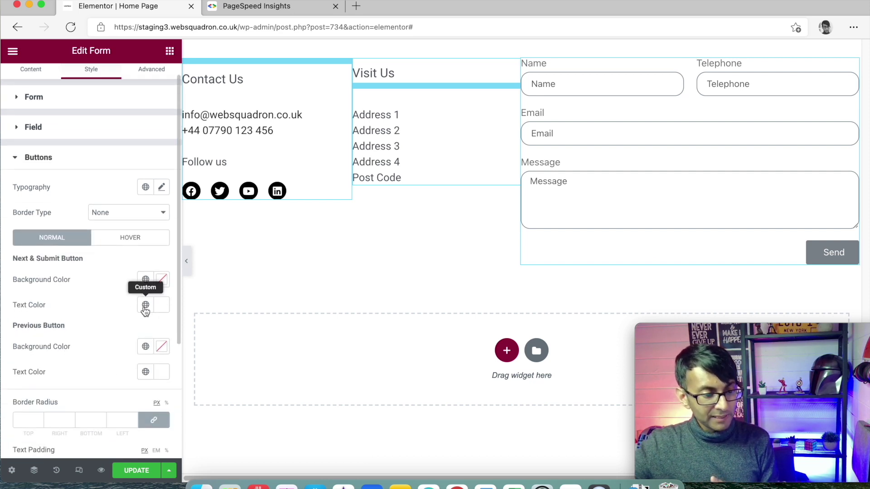
click(145, 280)
click(82, 418)
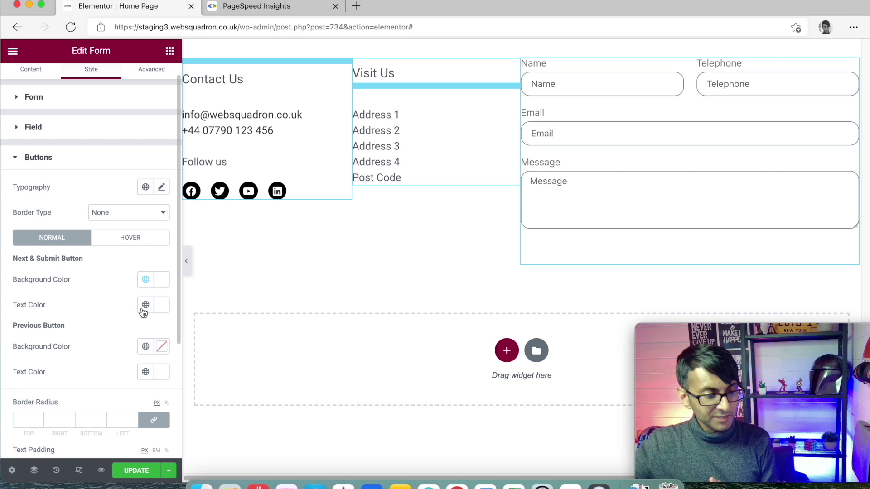
click(145, 305)
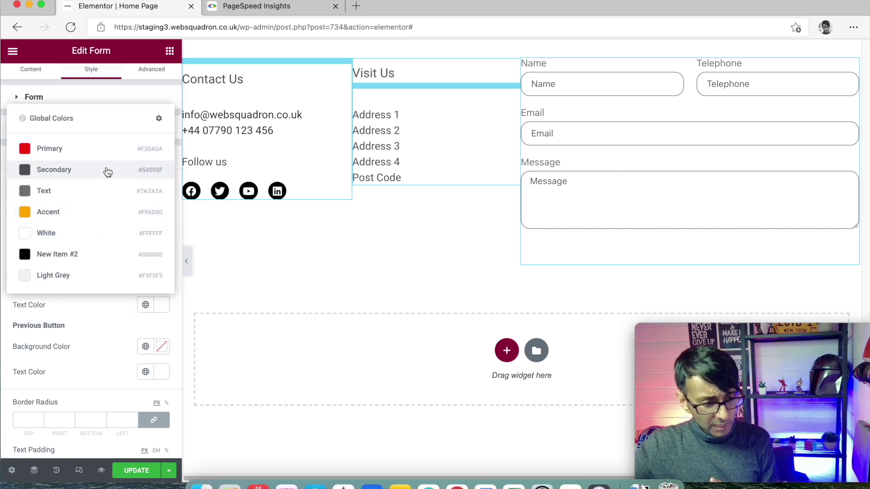
click(92, 212)
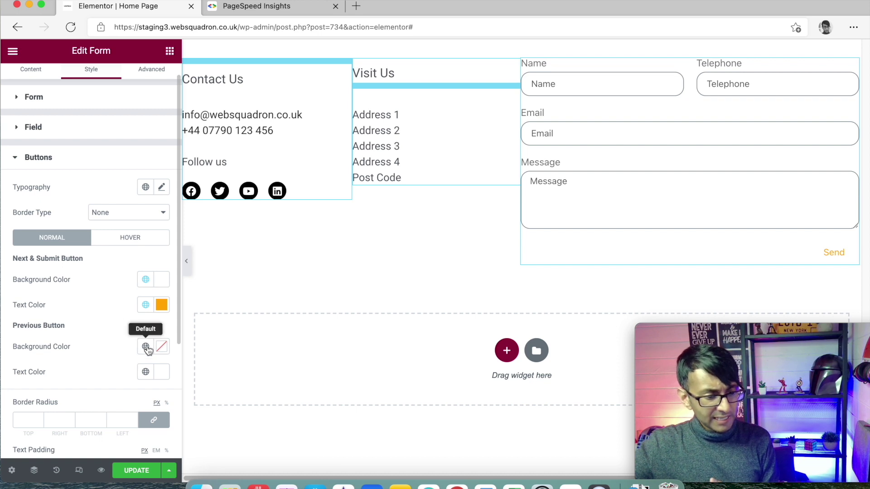
Give the Send button a solid border 2 px wide
scroll(136, 285, down, 3)
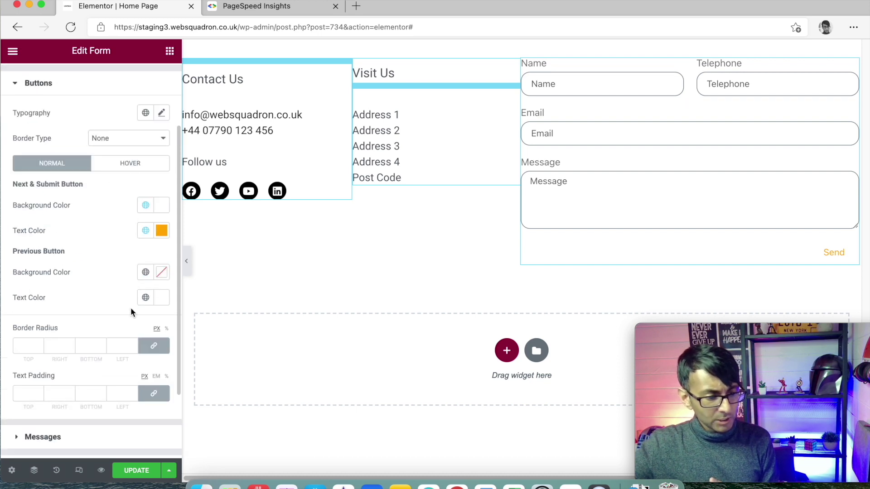
scroll(145, 230, up, 1)
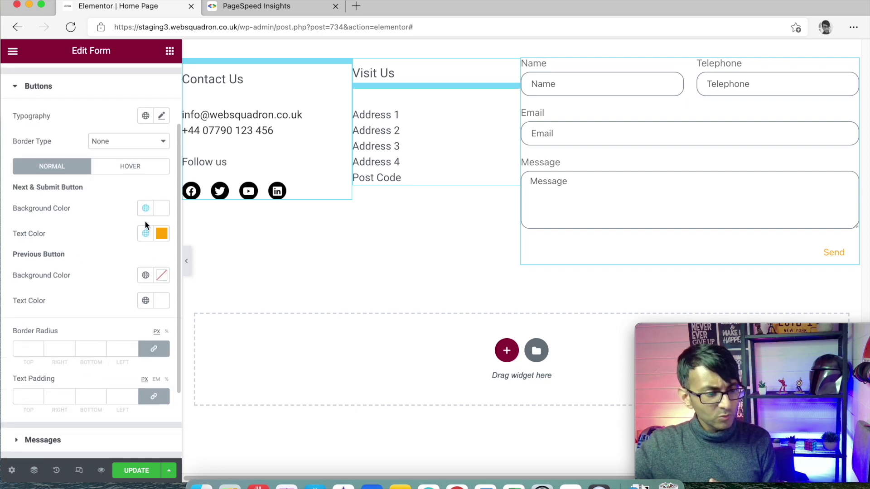
click(139, 145)
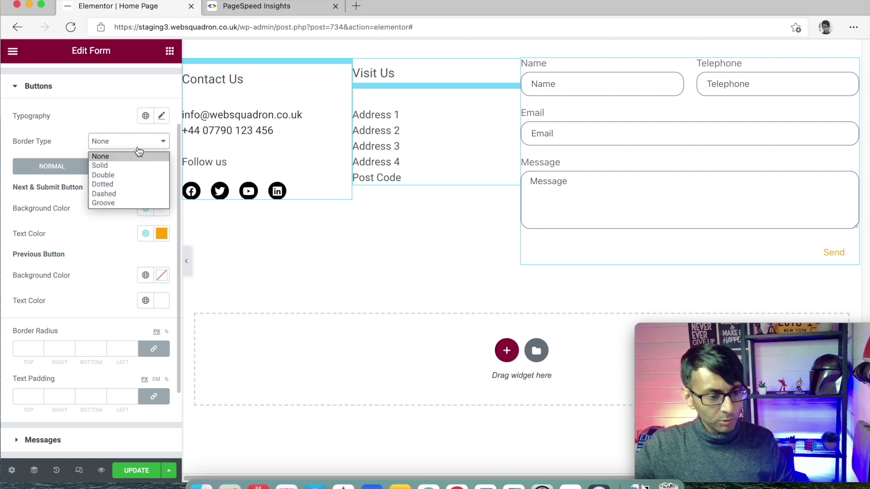
click(132, 166)
click(32, 181)
text(2)
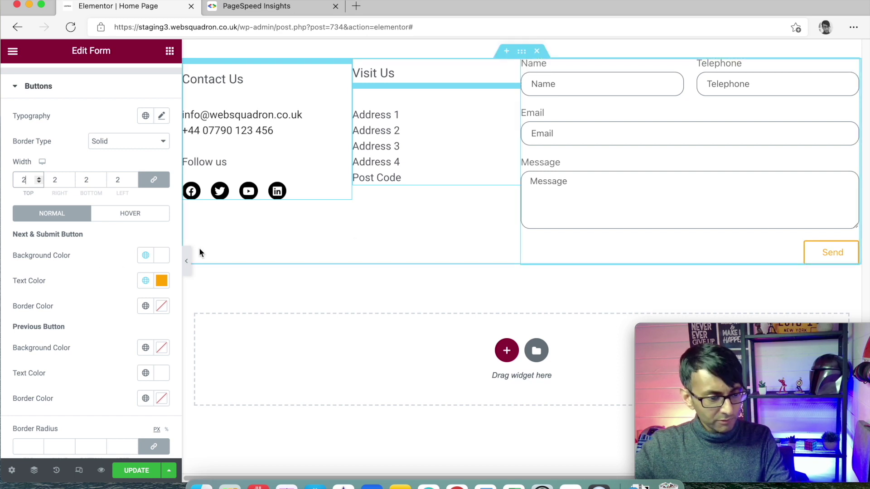
scroll(80, 320, down, 5)
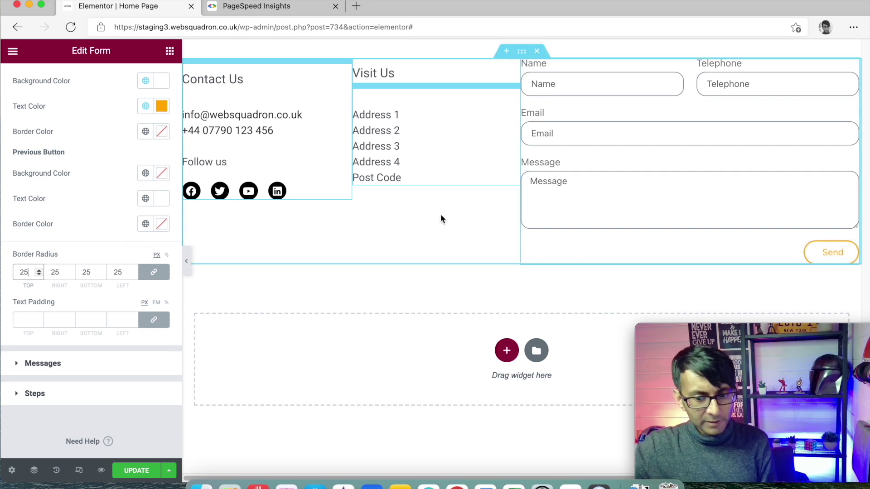
scroll(345, 189, up, 3)
scroll(92, 175, up, 3)
Set the Send button's hover background to the dark grey Secondary global colour
click(129, 143)
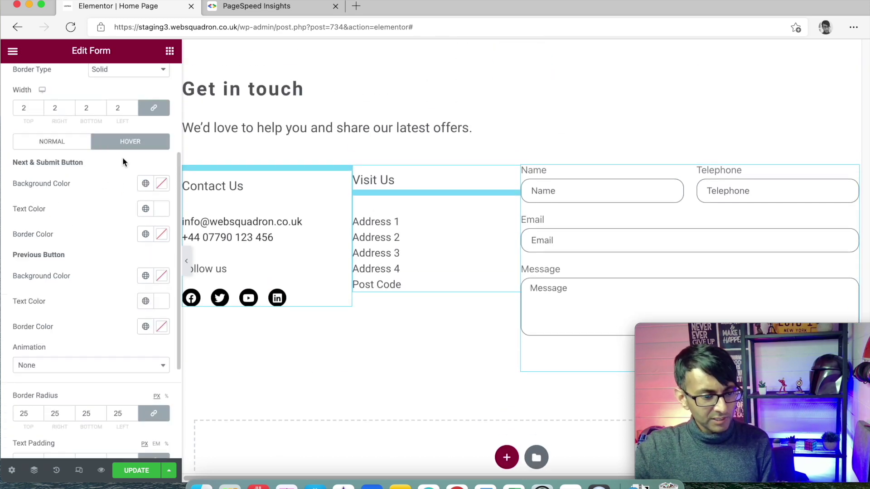
click(145, 184)
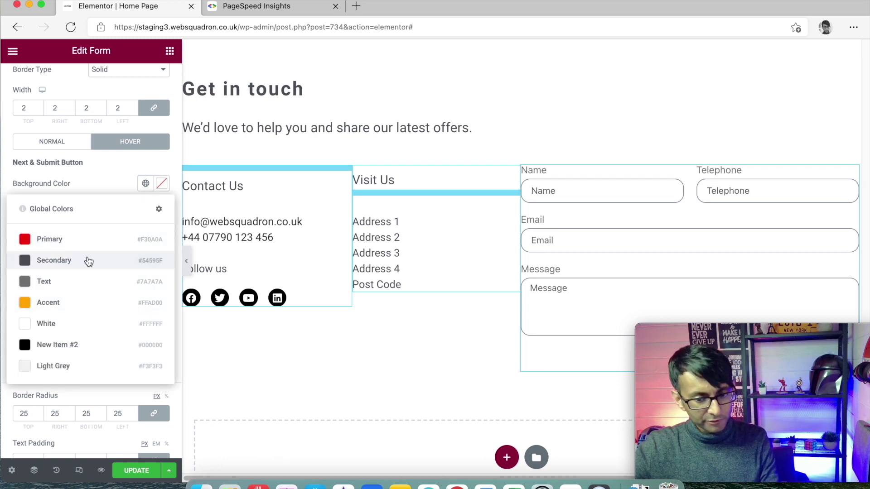
click(88, 262)
scroll(762, 227, down, 3)
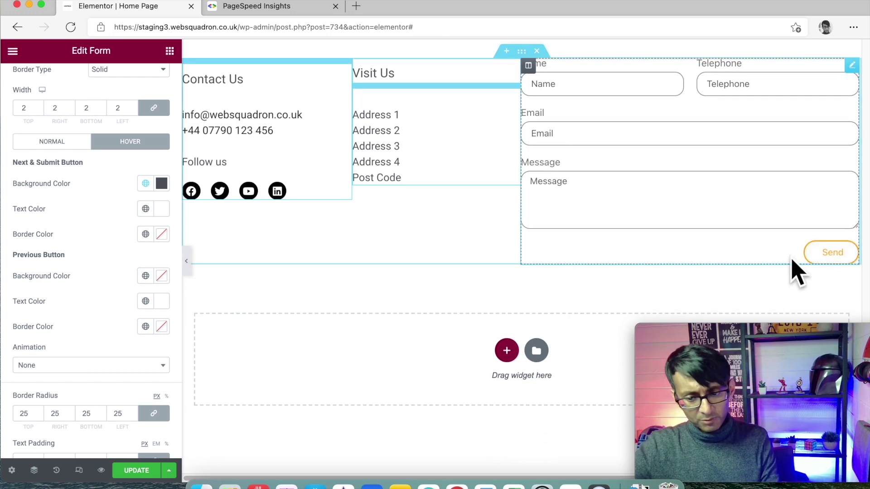
scroll(616, 267, up, 20)
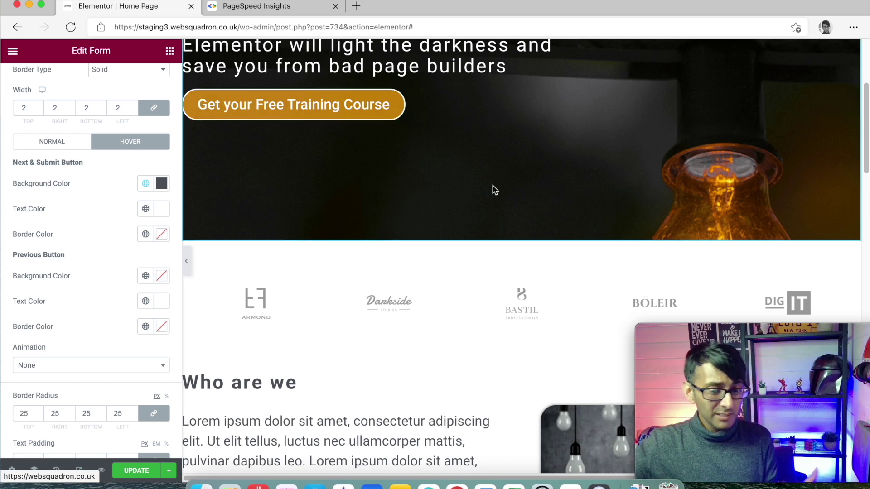
scroll(492, 189, down, 20)
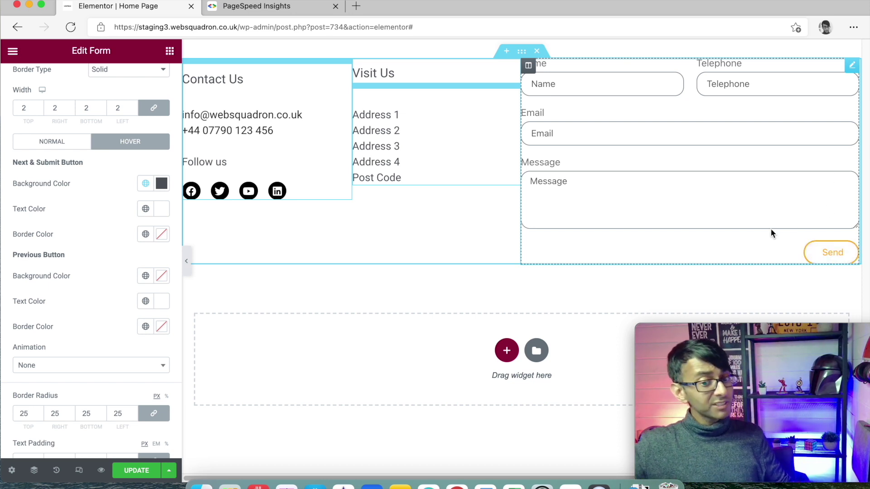
scroll(596, 249, up, 4)
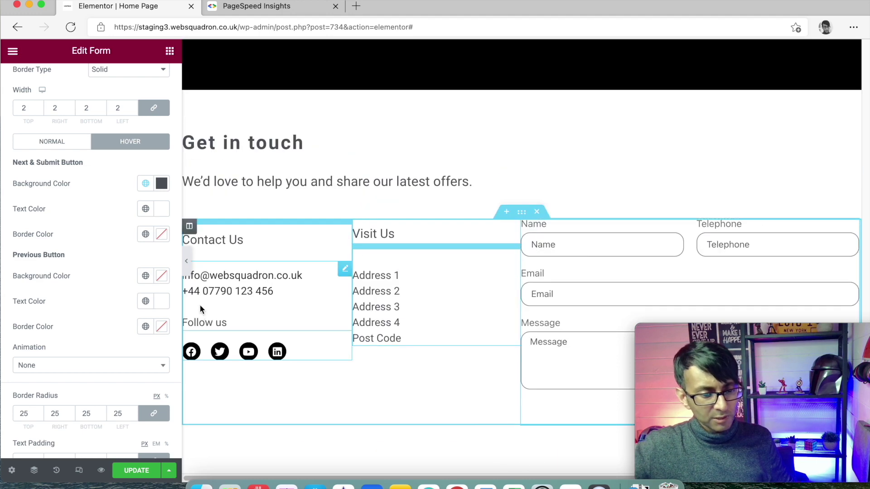
click(187, 262)
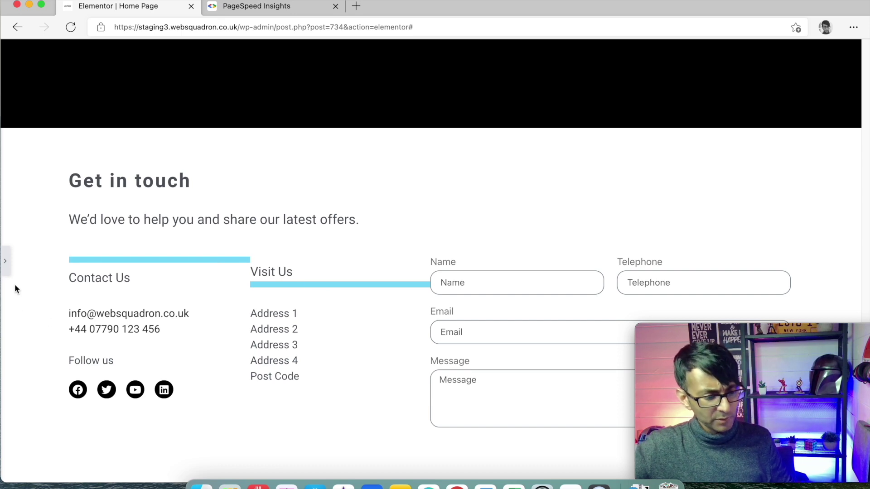
drag(823, 341, 746, 55)
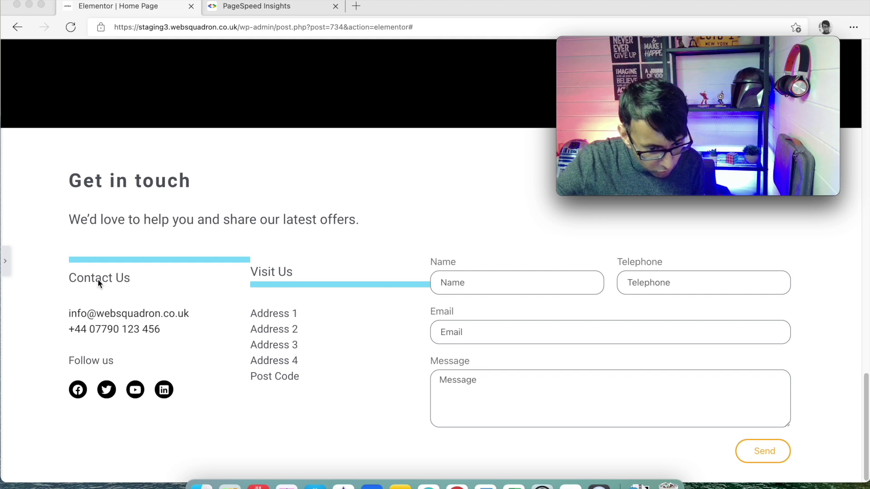
mouse_move(659, 68)
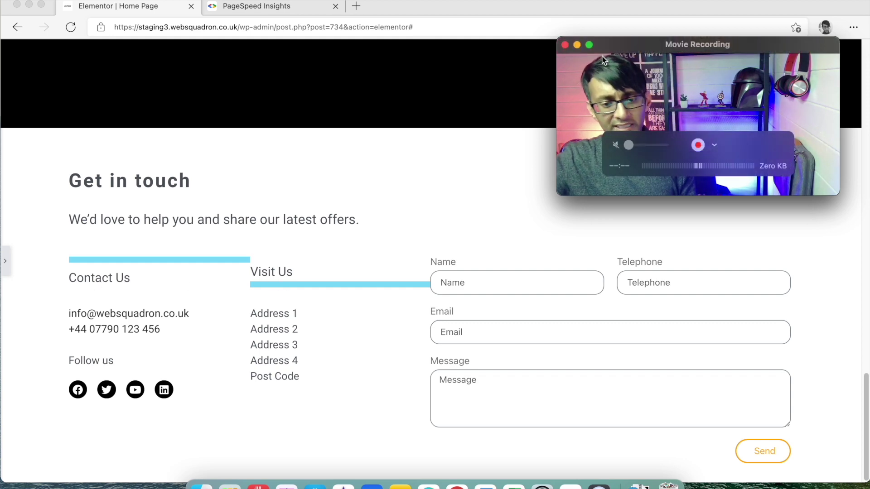
click(6, 266)
Select the Contact Us and Visit Us columns to check their widths
click(6, 264)
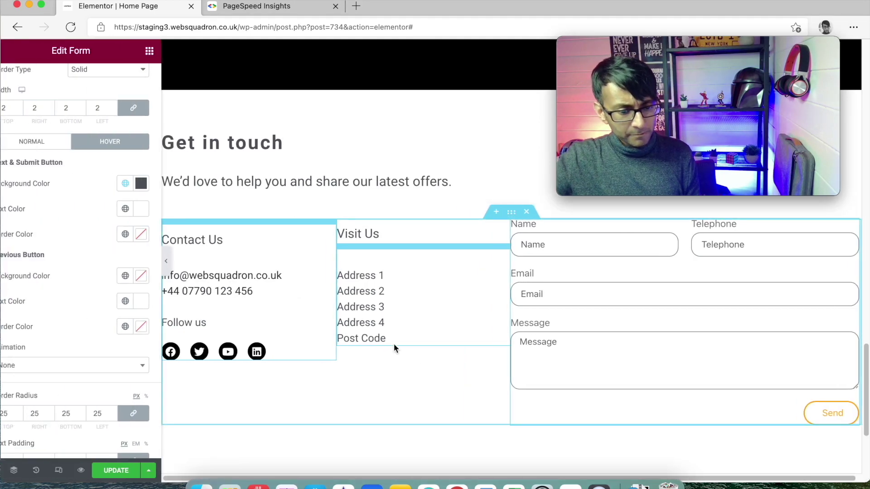
click(190, 227)
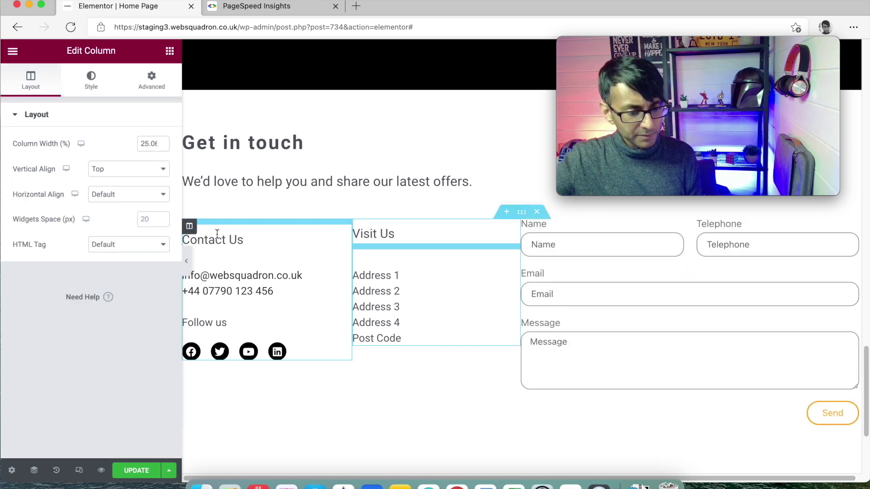
click(360, 227)
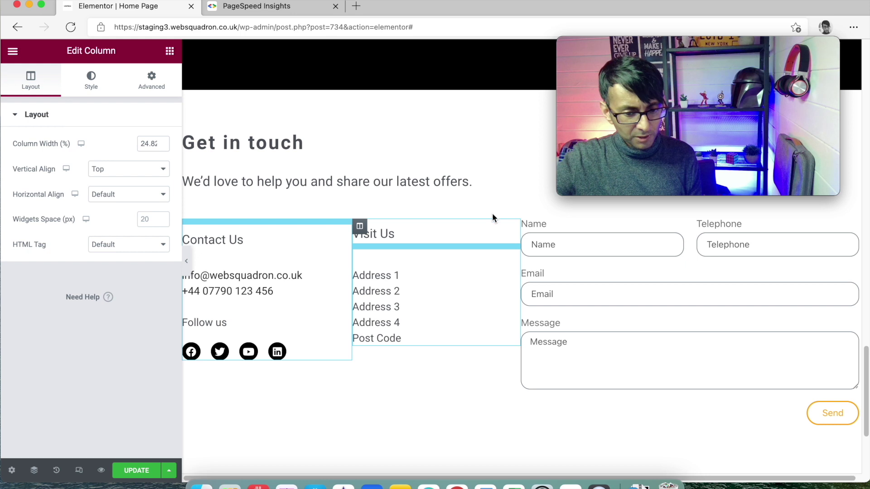
Save the page with UPDATE and reload the editor
click(151, 473)
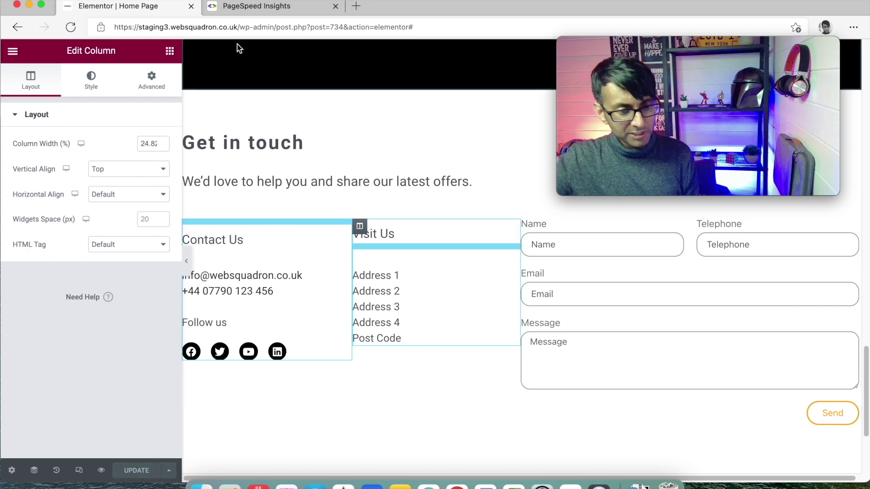
click(259, 27)
key(Return)
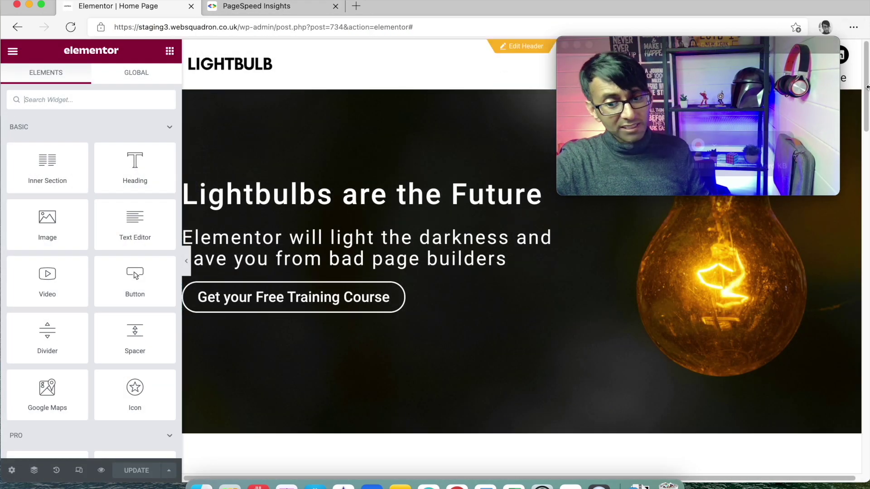
drag(867, 87, 864, 419)
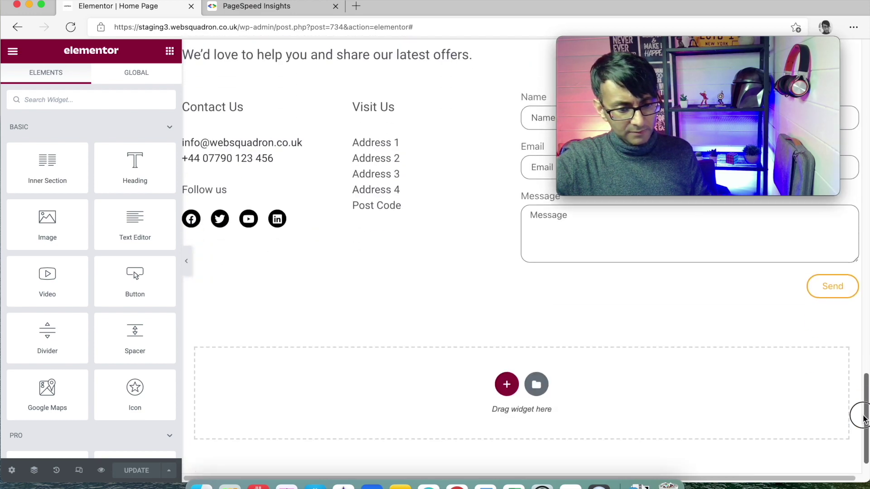
click(186, 261)
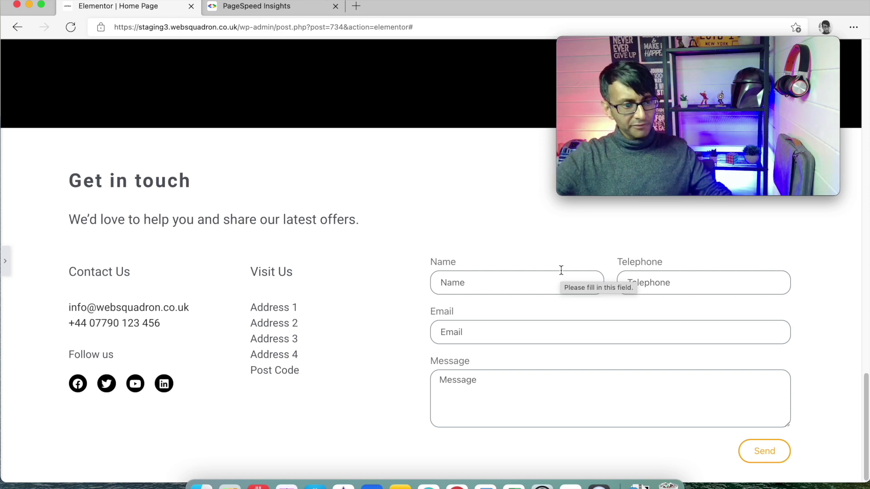
click(17, 26)
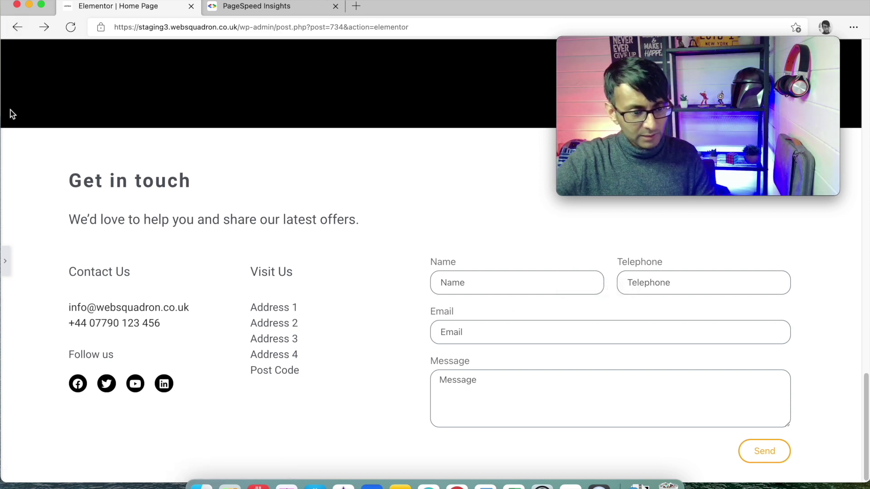
click(5, 261)
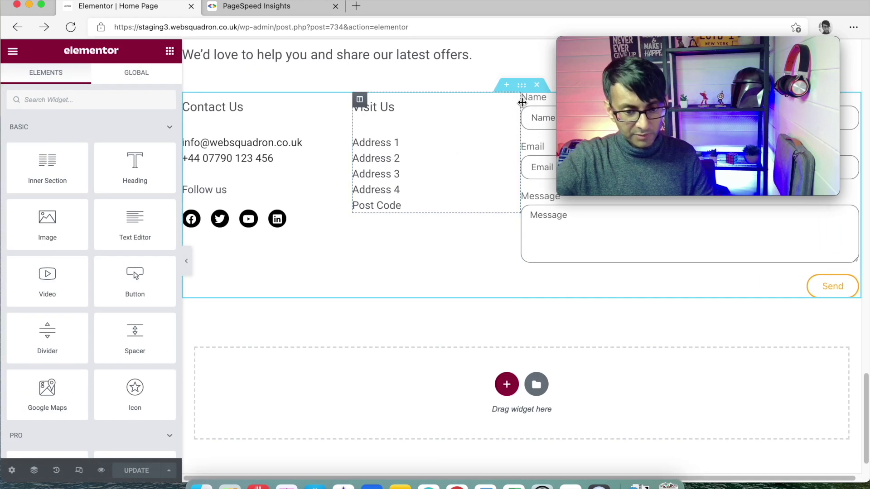
Try a 71 px top margin on the contact form column and preview it at full width
click(528, 100)
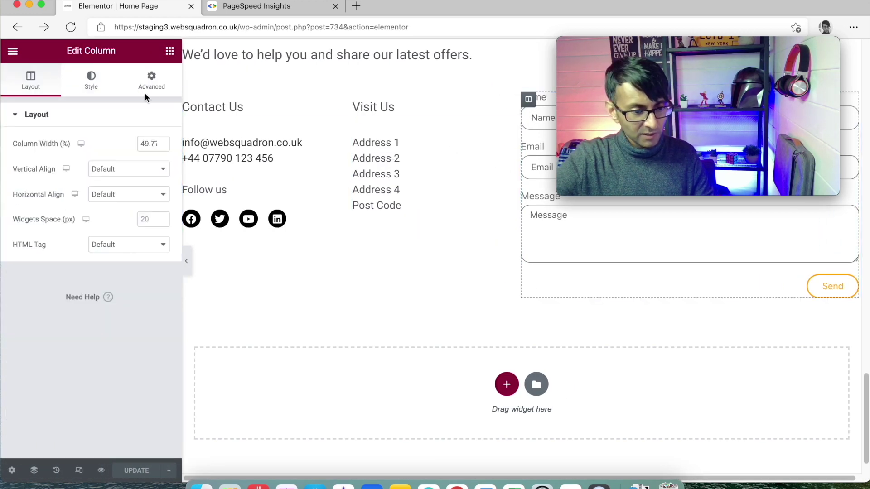
click(151, 82)
click(155, 205)
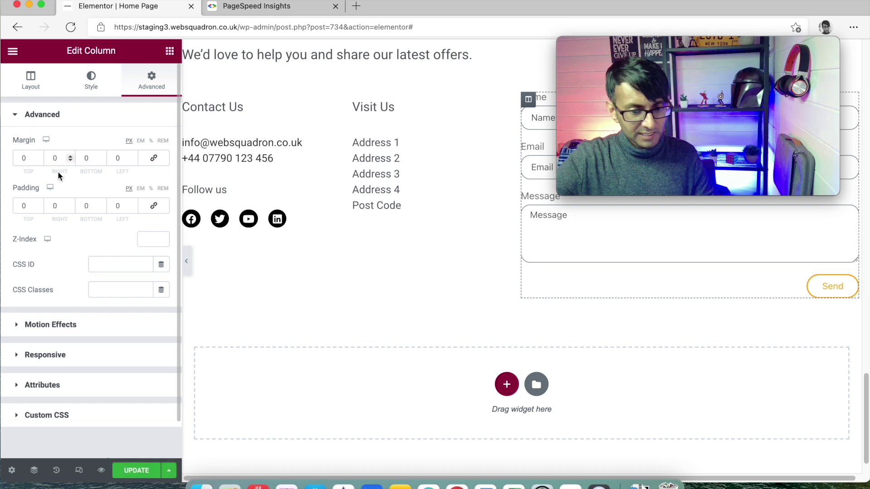
click(38, 157)
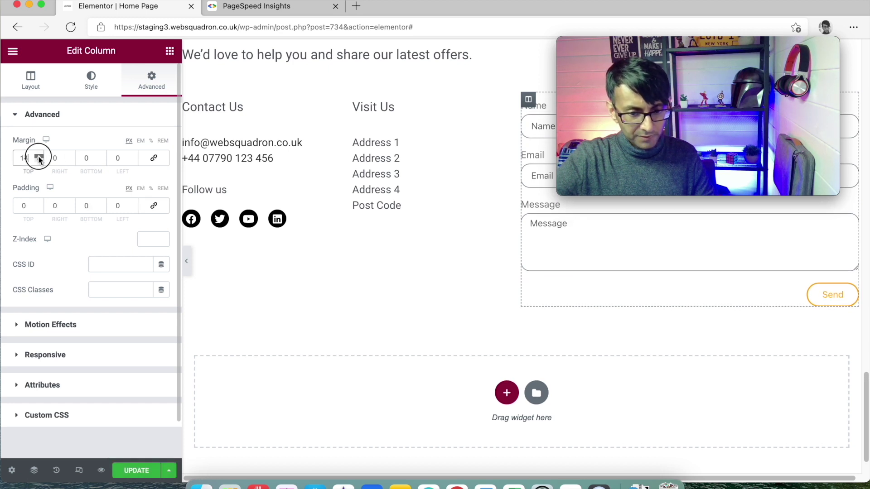
drag(38, 156, 40, 159)
click(40, 159)
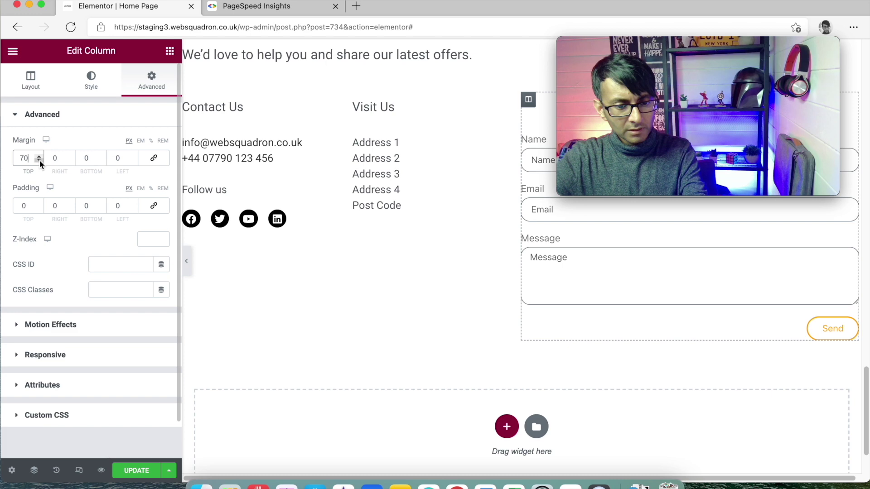
click(39, 156)
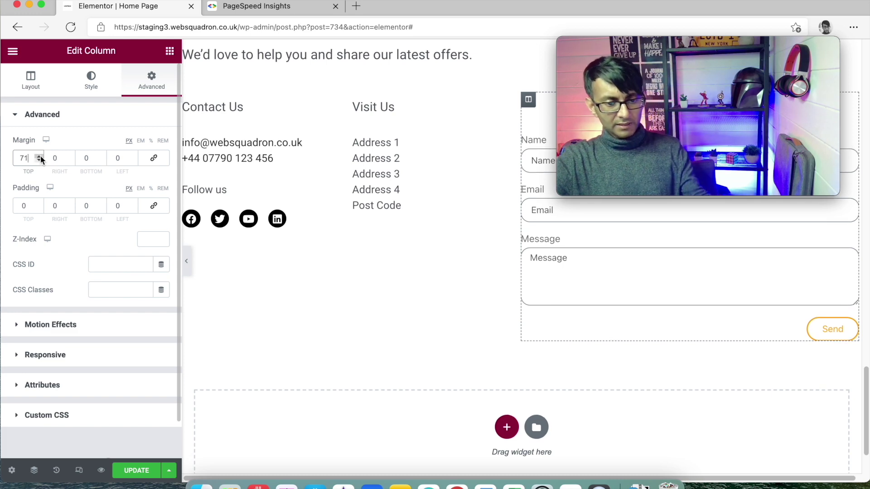
click(187, 261)
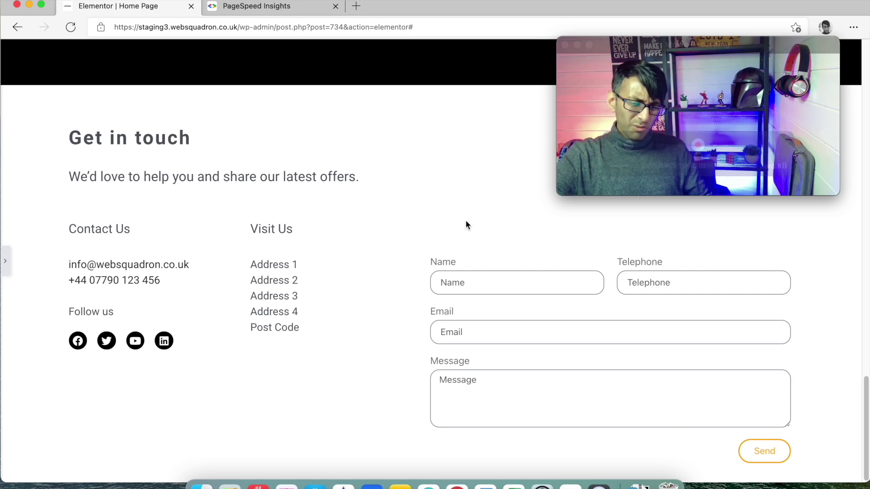
Reset the form column's top margin to 0, preview again and save the page
click(7, 277)
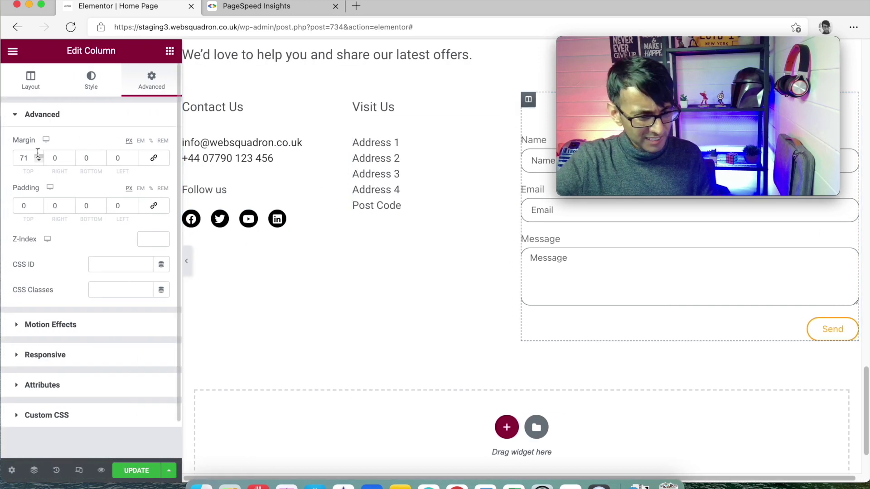
drag(33, 155, 3, 153)
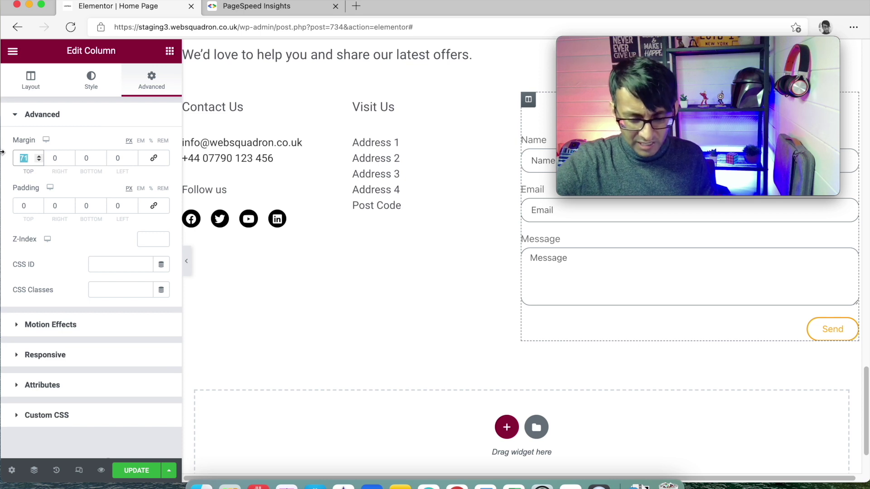
text(0)
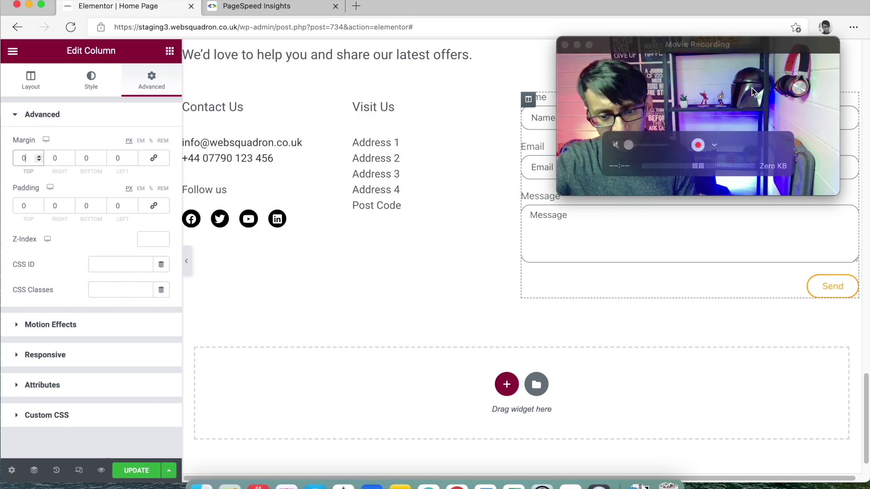
drag(748, 44, 813, 315)
click(592, 325)
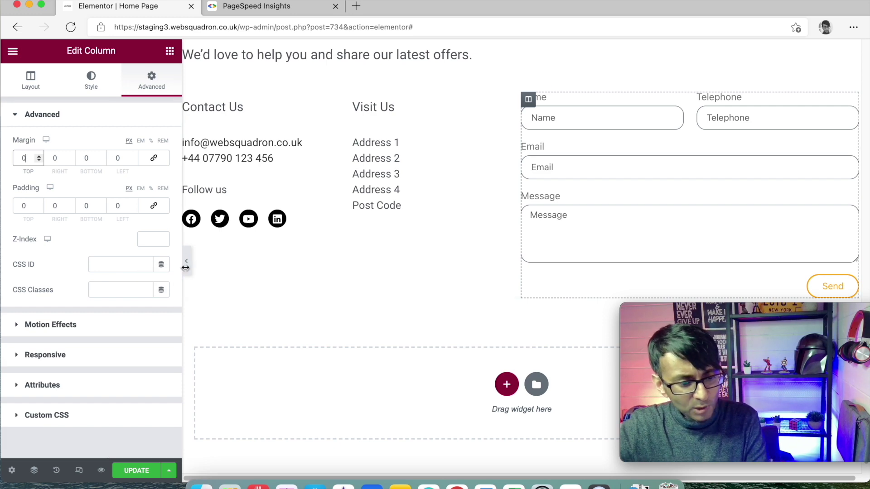
click(186, 269)
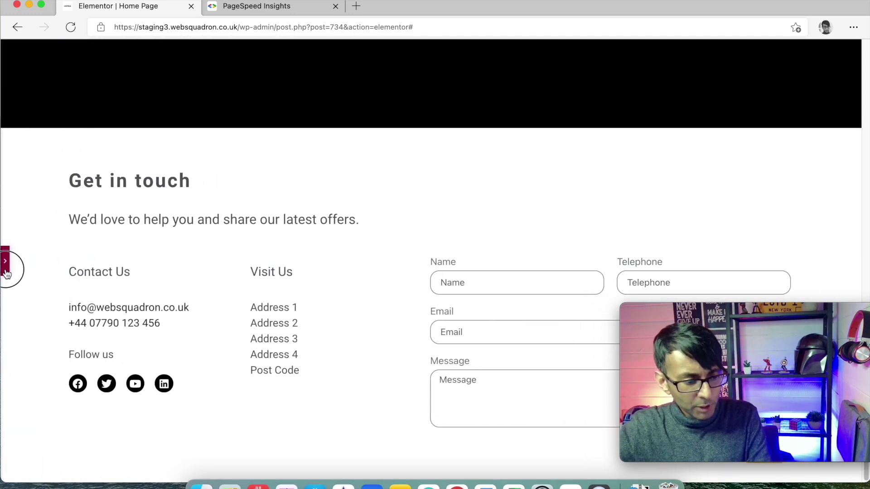
click(5, 271)
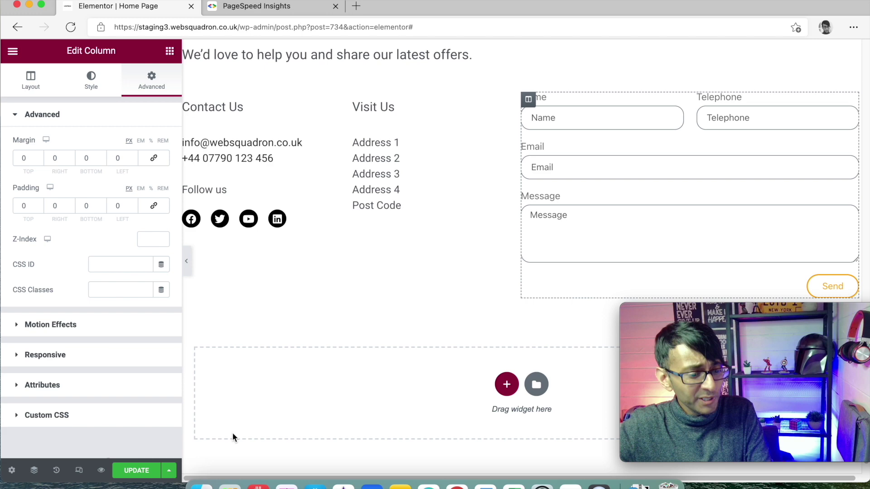
click(143, 469)
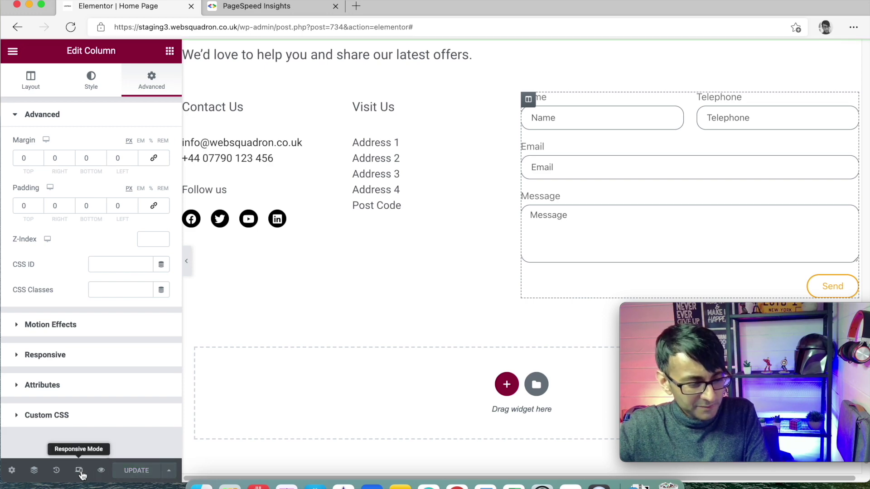
Switch to the mobile layout preview at 378 px width
click(79, 470)
click(711, 53)
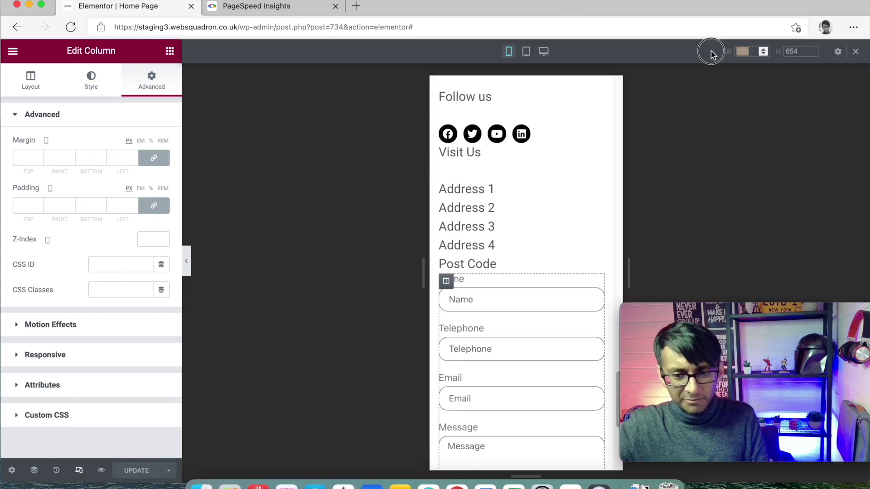
text(378)
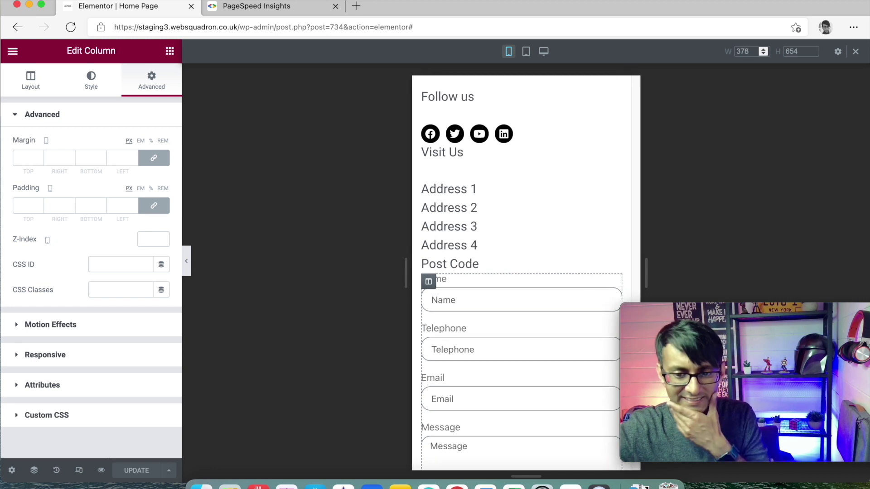
scroll(532, 231, up, 6)
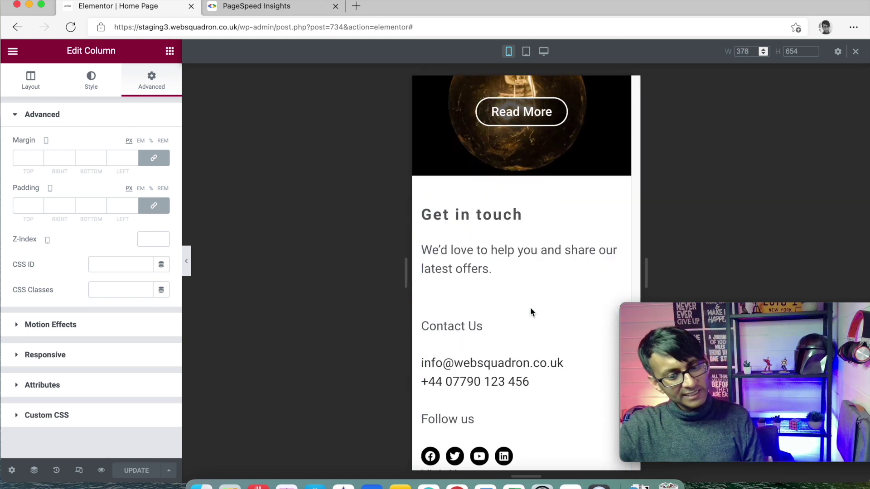
scroll(529, 312, down, 1)
Set the contact section's mobile top margin to 0
click(522, 303)
click(151, 81)
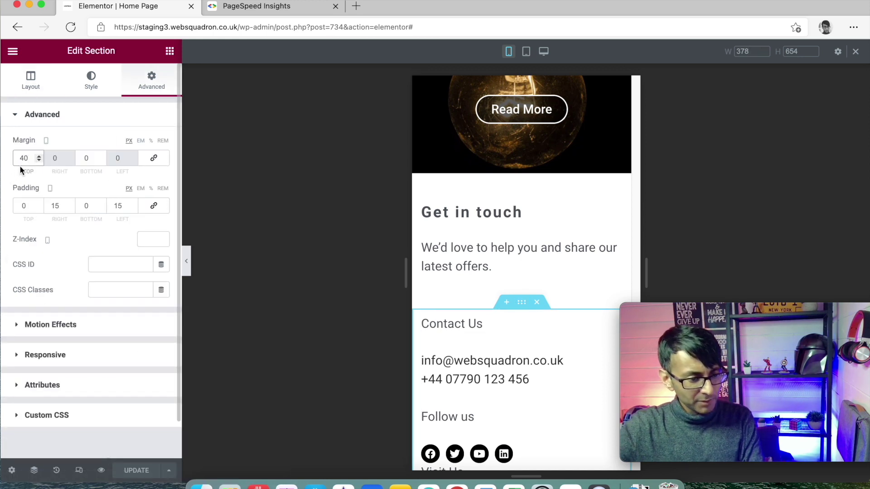
text(0)
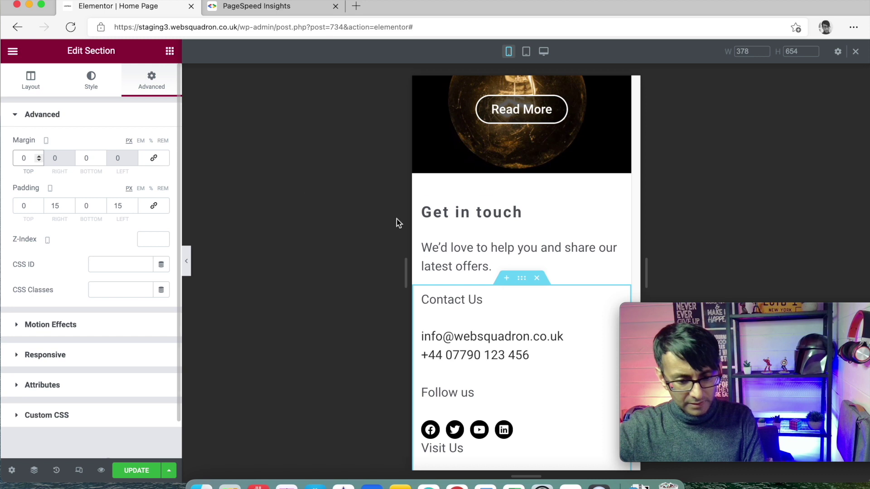
scroll(571, 354, down, 3)
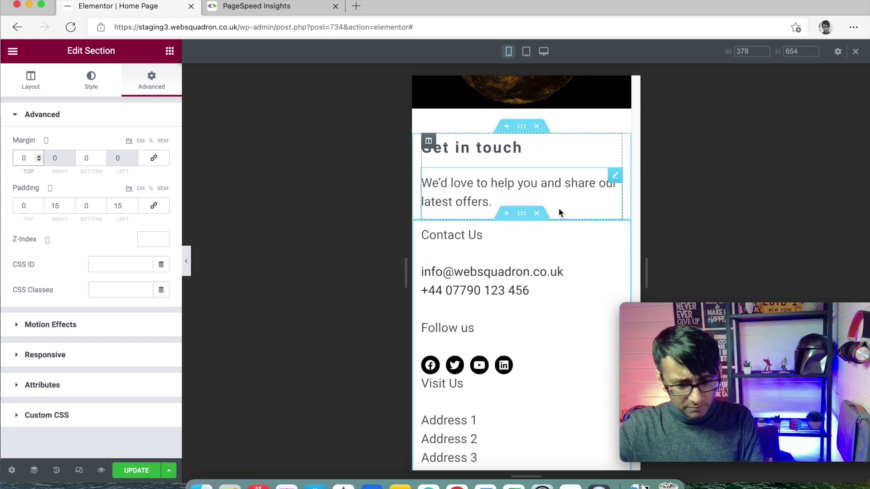
scroll(531, 290, down, 5)
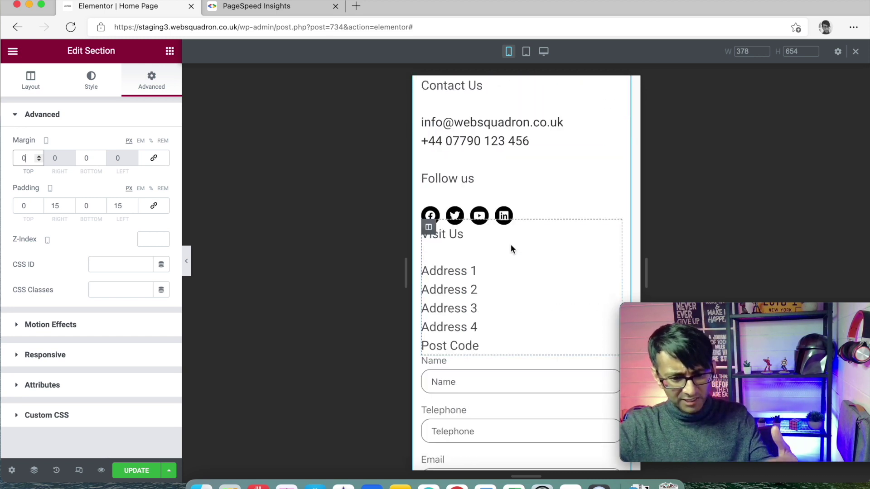
Give the Visit Us column a 40 px top margin on mobile
click(428, 226)
click(127, 82)
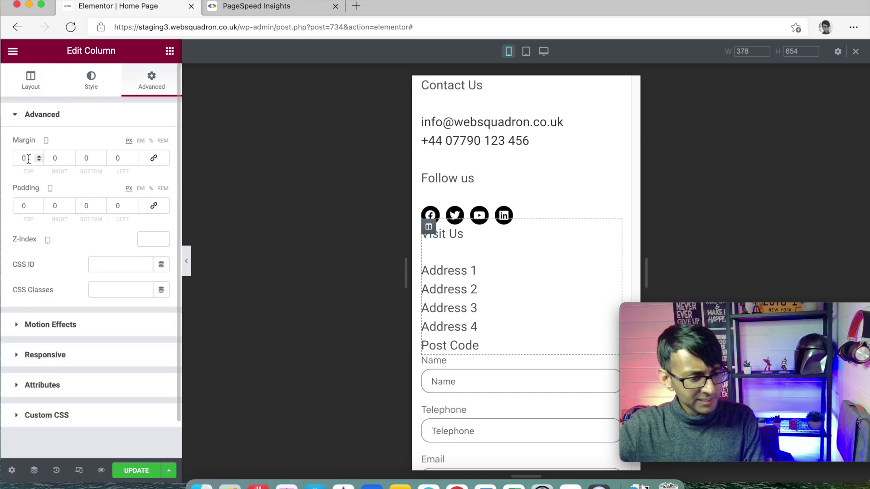
text(20)
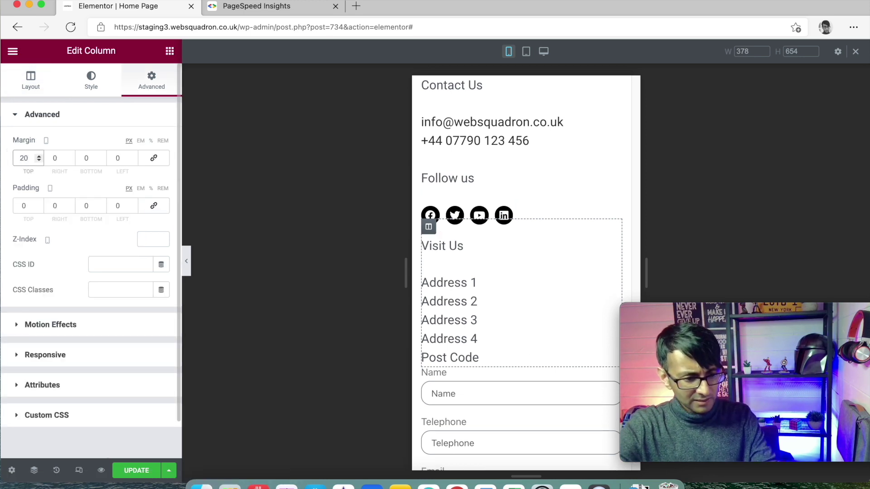
key(BackSpace)
key(BackSpace)
text(040)
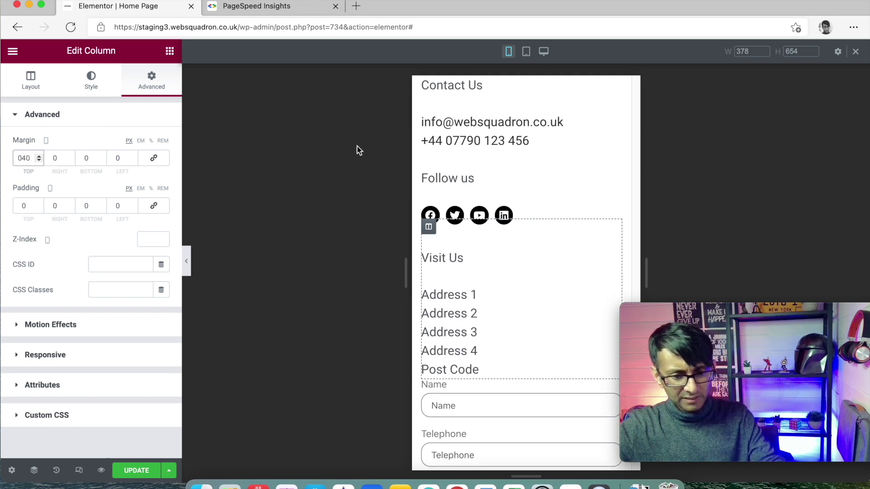
scroll(576, 329, up, 2)
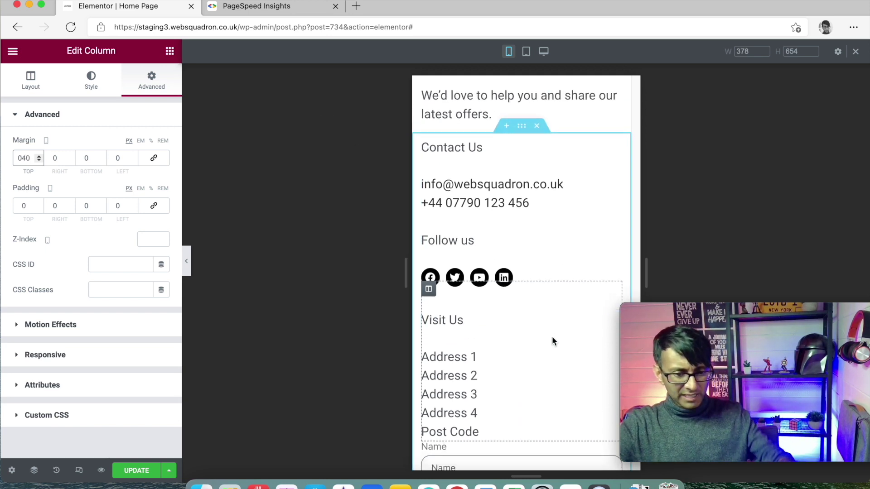
scroll(544, 331, down, 4)
Unlink the form column's margins and padding and give it a 40 px top margin
click(427, 316)
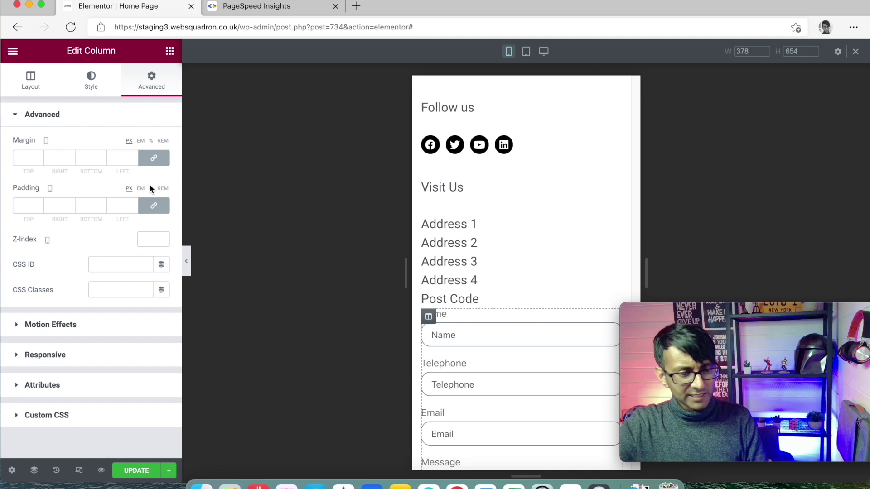
click(153, 158)
click(153, 206)
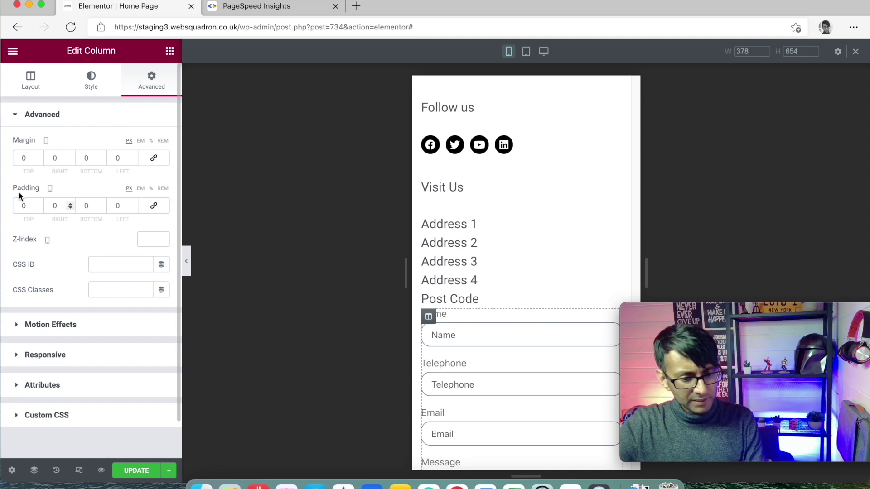
click(27, 158)
text(40)
scroll(449, 172, down, 5)
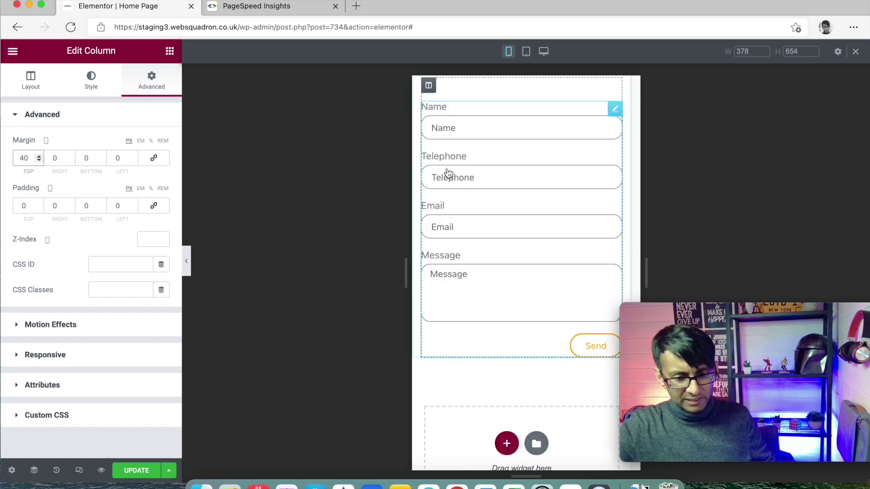
scroll(572, 228, down, 2)
scroll(572, 228, up, 3)
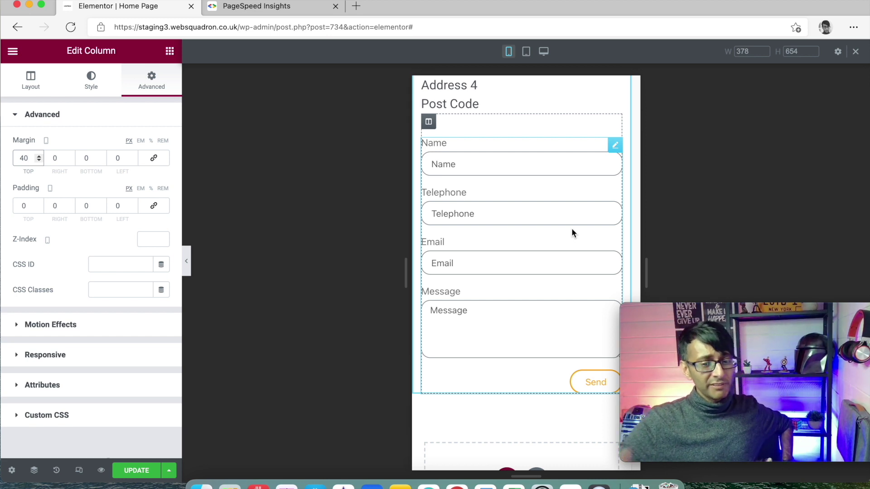
scroll(542, 274, down, 5)
scroll(582, 285, up, 5)
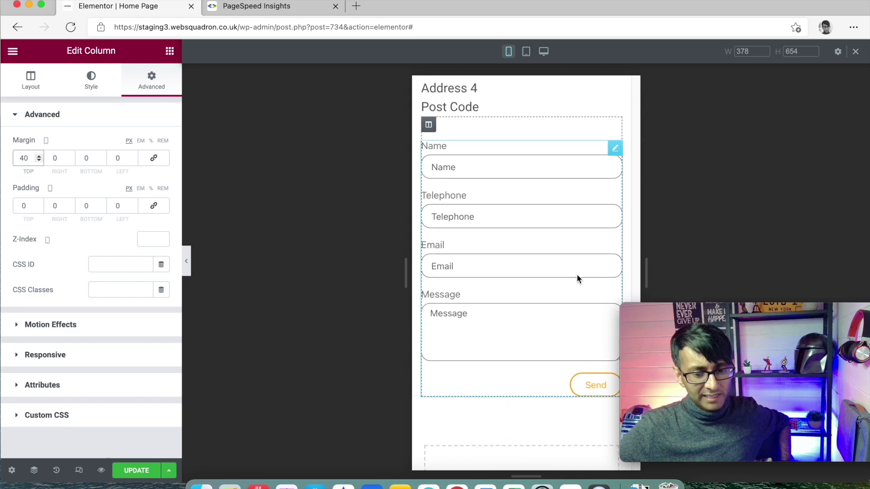
scroll(499, 127, up, 1)
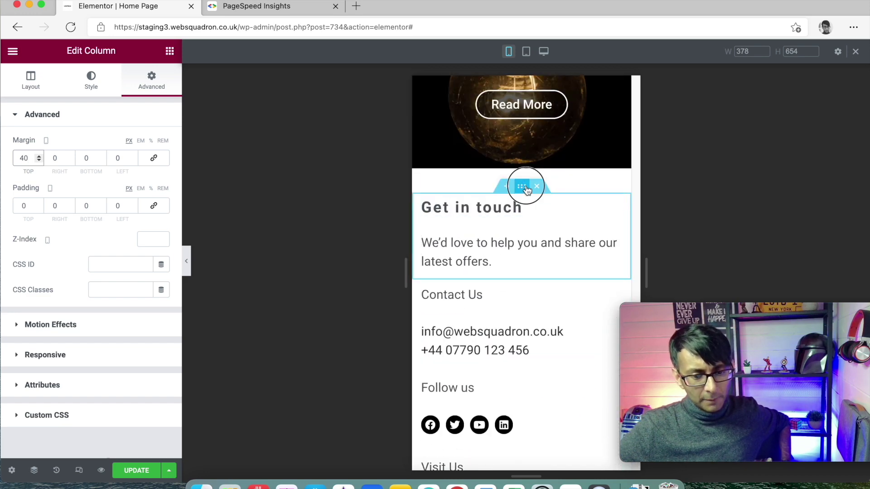
Set the contact section's mobile bottom padding to 40
click(523, 186)
scroll(522, 254, down, 10)
scroll(533, 274, down, 3)
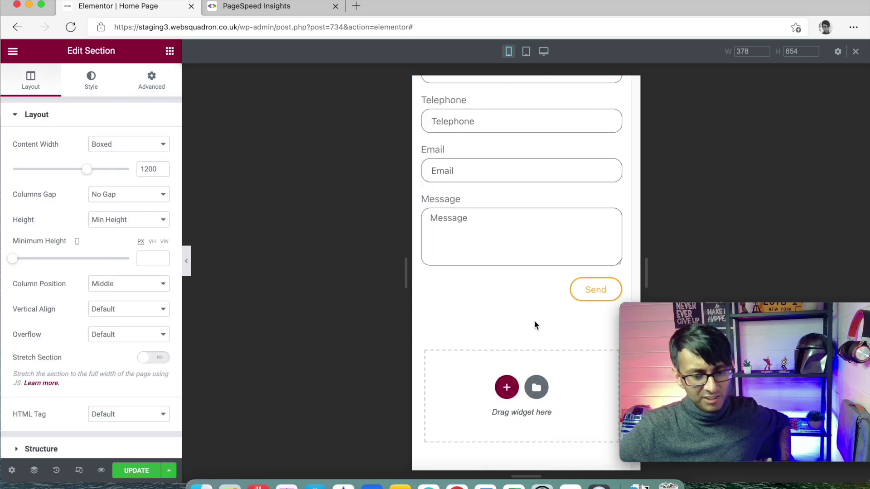
scroll(521, 290, up, 8)
click(151, 81)
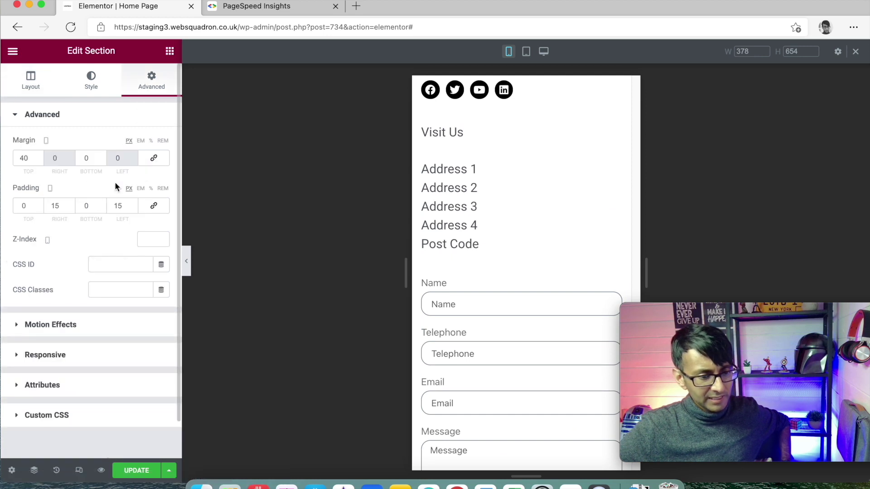
click(92, 211)
text(40)
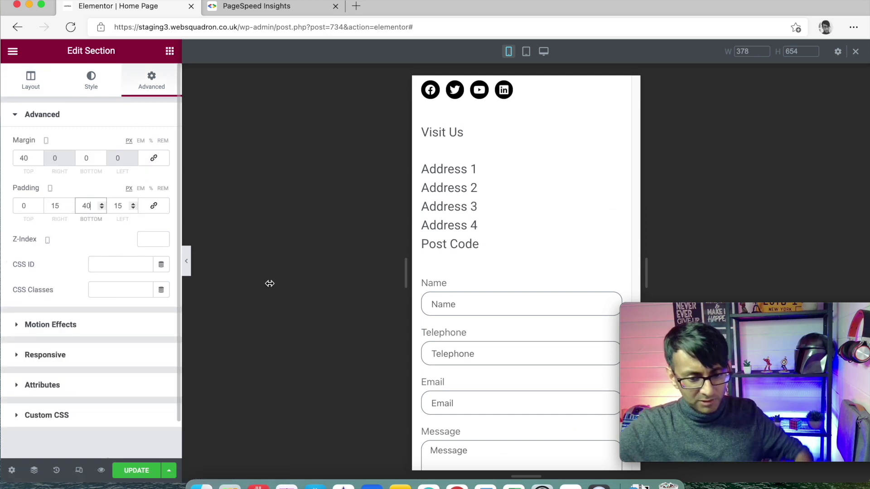
scroll(482, 280, down, 2)
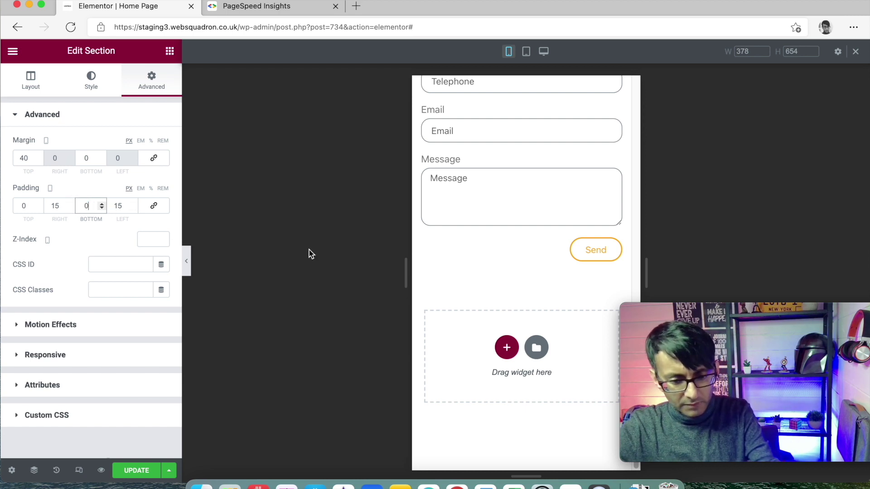
Reselect the contact section, re-enter 40 px bottom padding and save the page
click(514, 244)
scroll(515, 244, up, 2)
scroll(515, 244, up, 6)
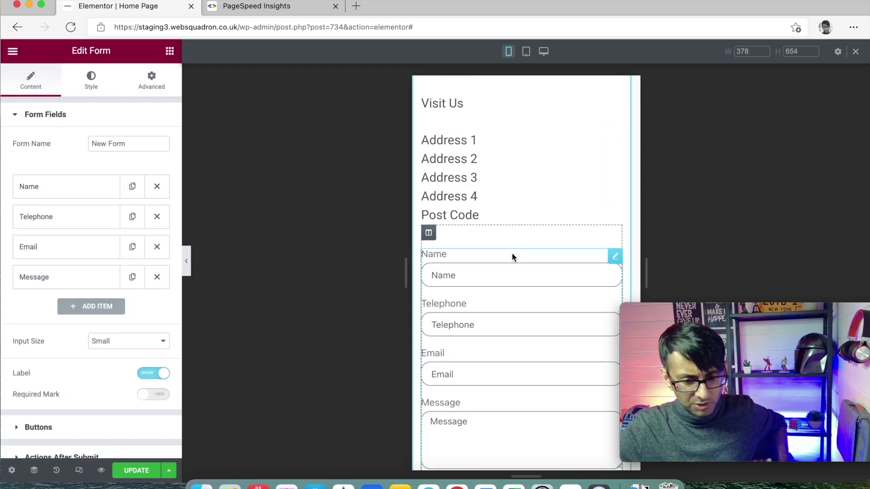
scroll(517, 198, up, 4)
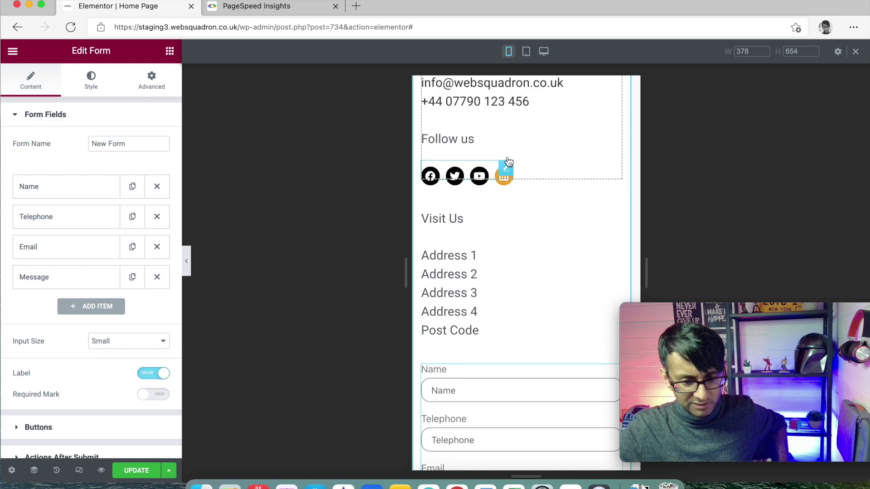
click(521, 156)
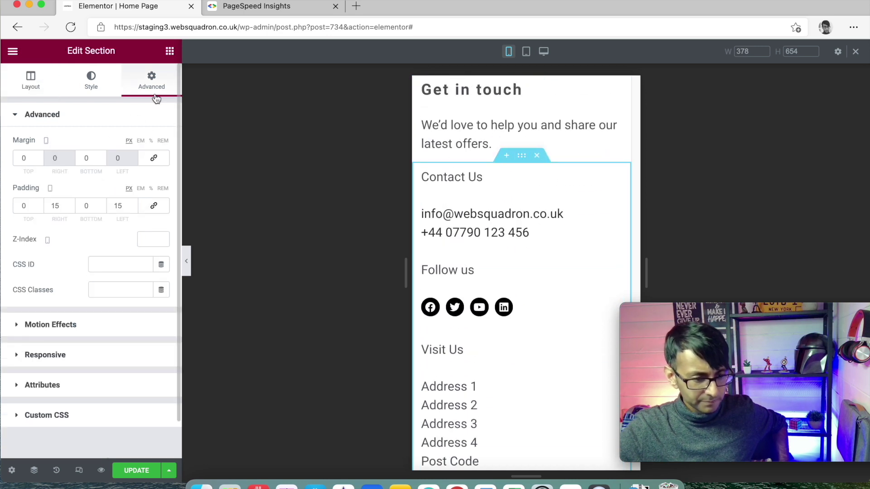
text(40)
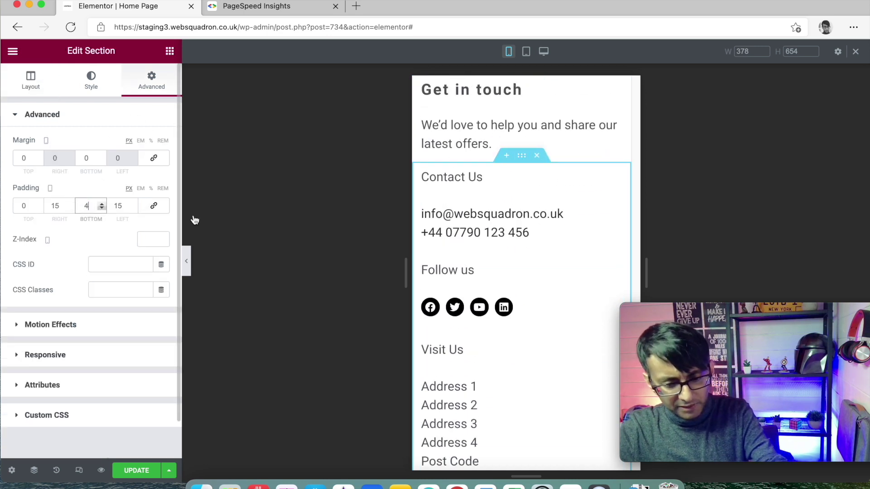
scroll(507, 263, down, 10)
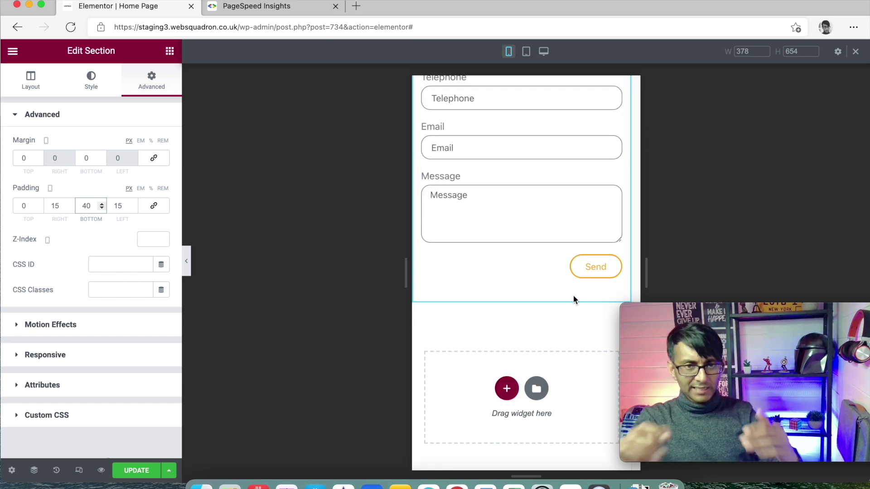
click(145, 470)
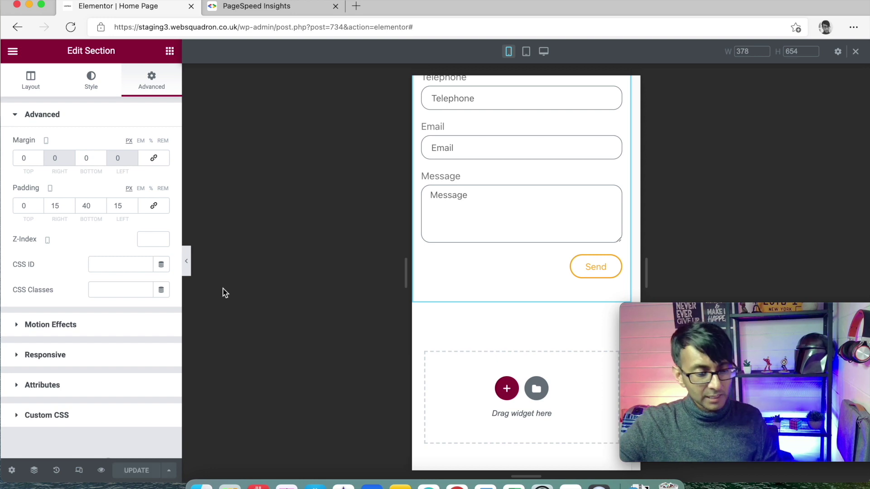
Return the preview to desktop width and bring up the contact section's style settings
click(544, 52)
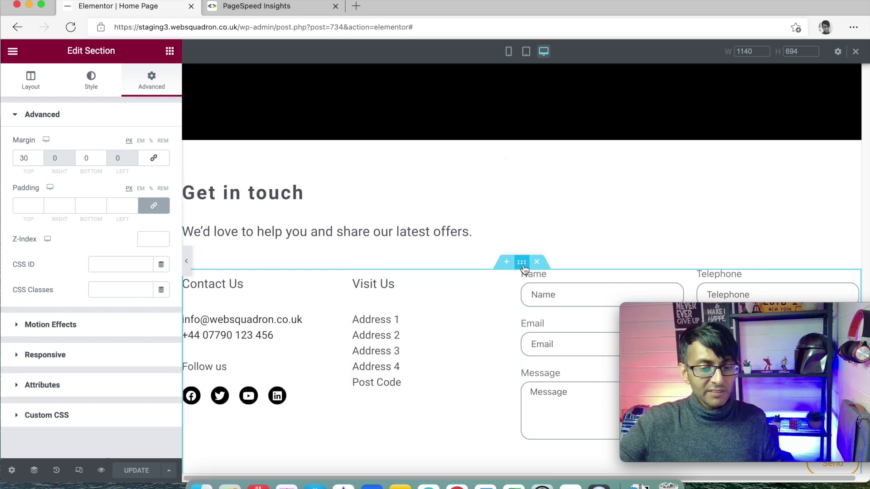
click(93, 85)
Set a classic background on the contact section using the string-lights photo
click(113, 169)
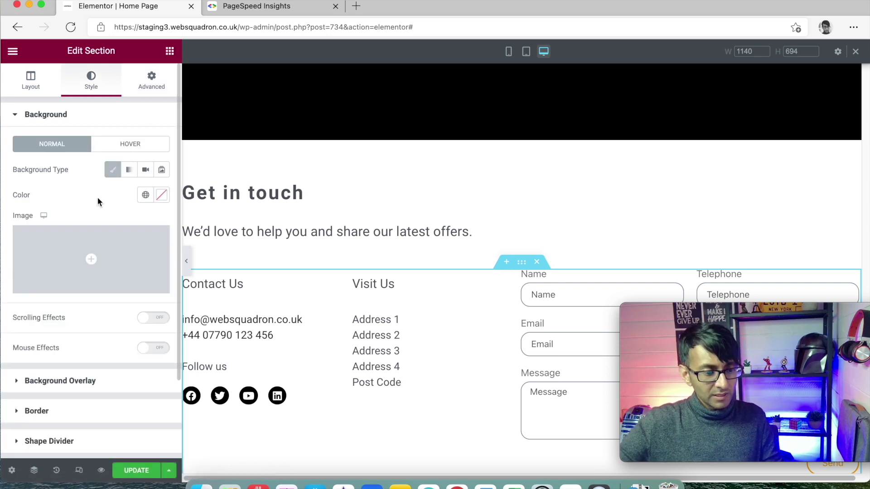
click(74, 258)
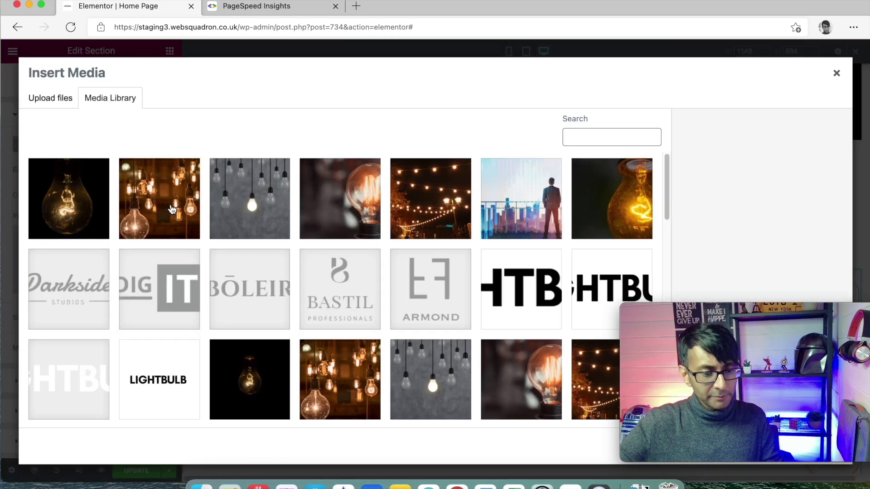
click(469, 218)
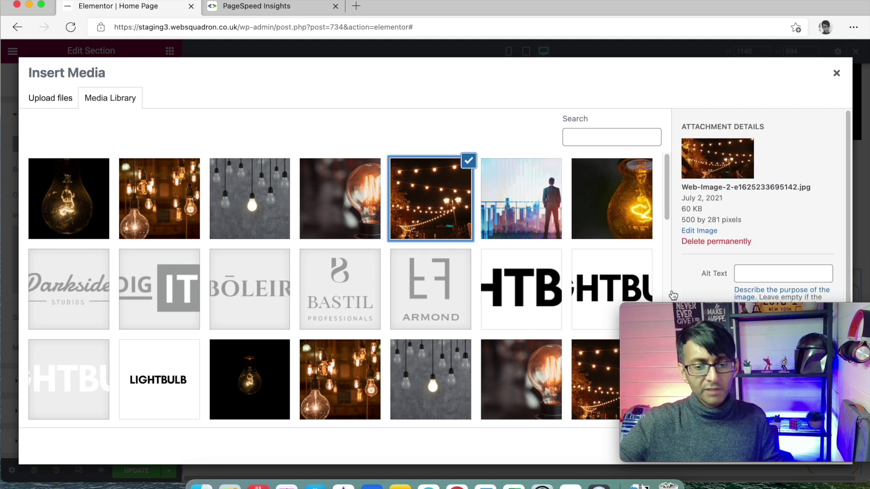
drag(739, 313, 739, 158)
click(807, 447)
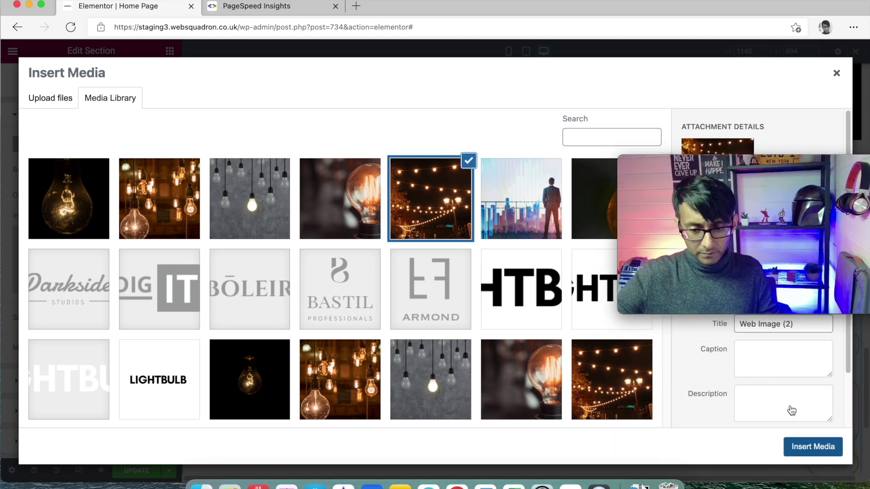
Make the background photo centred, no-repeat and sized to Cover
scroll(525, 316, down, 2)
scroll(499, 313, down, 1)
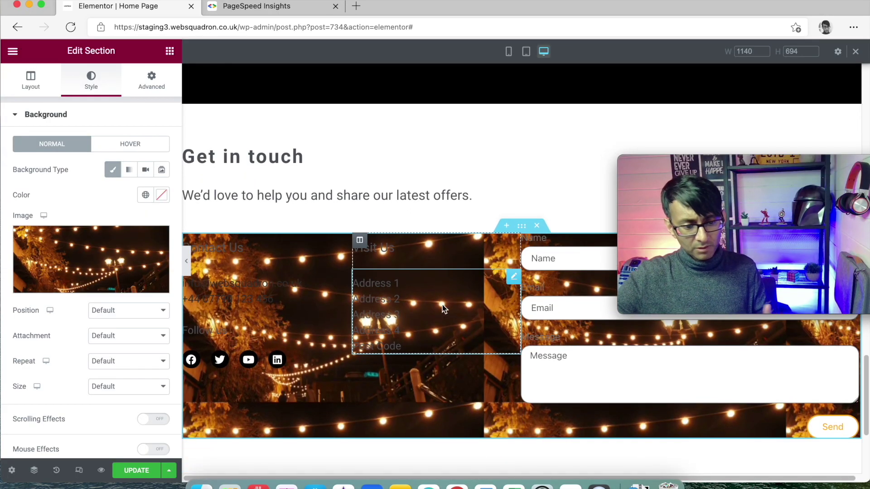
click(123, 310)
click(119, 335)
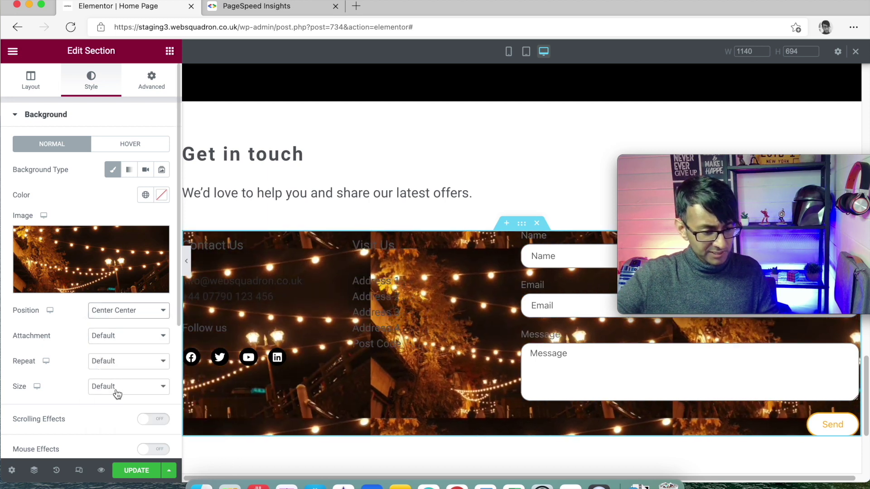
click(124, 361)
click(132, 384)
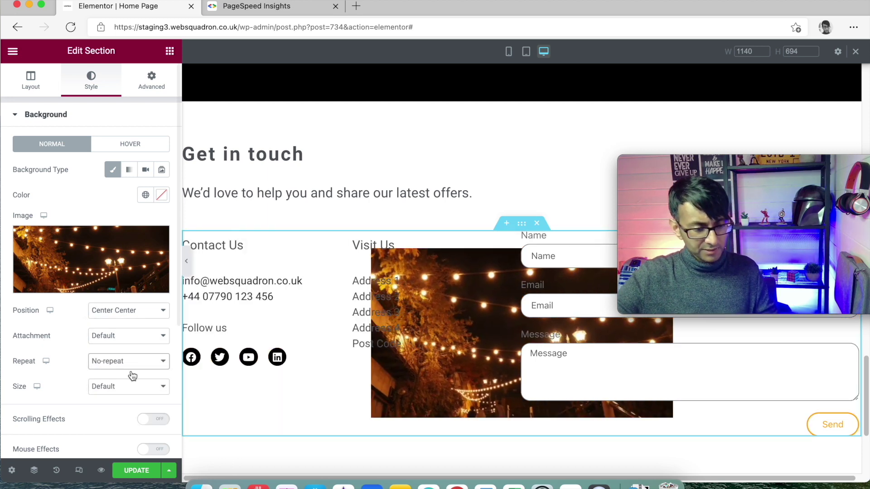
click(114, 388)
click(117, 422)
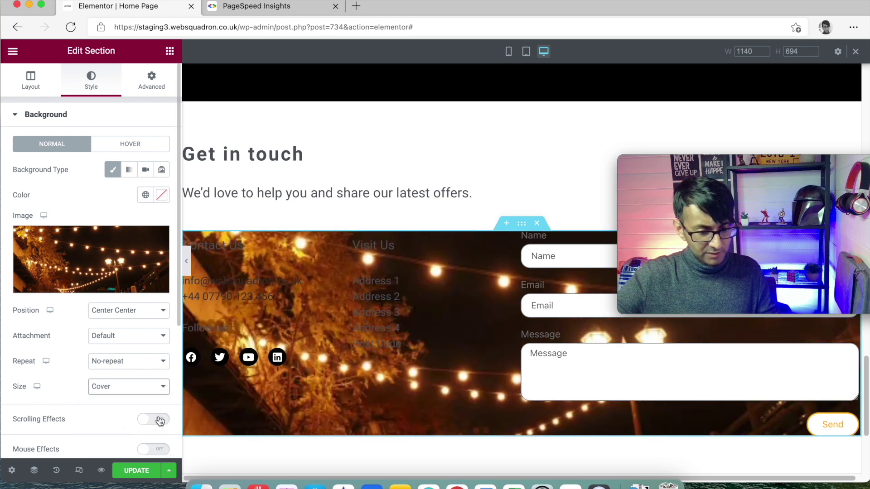
scroll(477, 370, down, 3)
scroll(474, 368, up, 3)
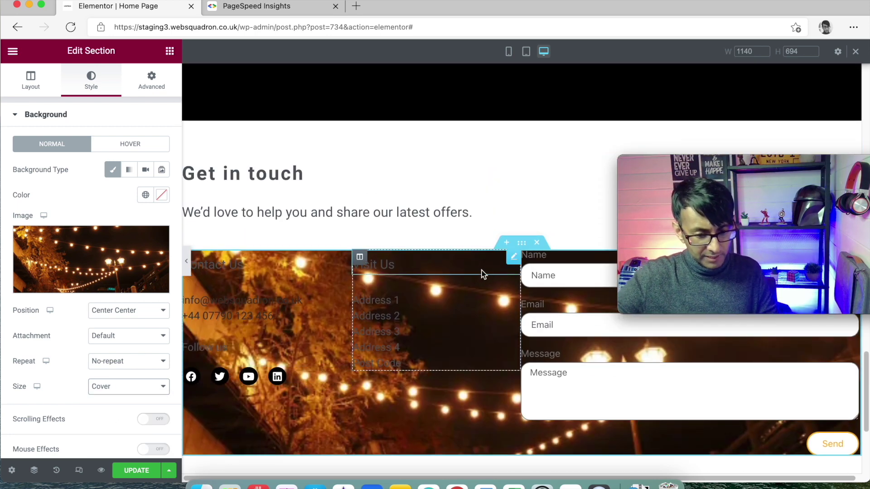
scroll(54, 331, down, 5)
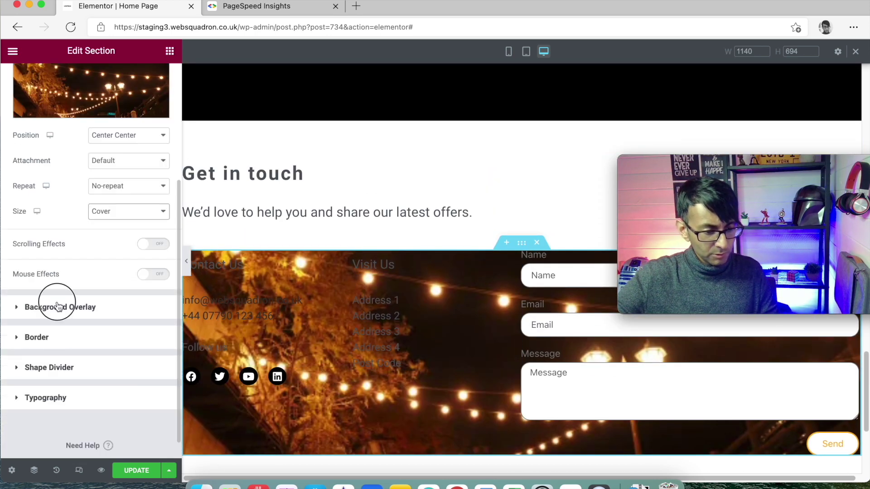
click(58, 307)
Add a classic white overlay from Global Colors at 0.83 opacity
click(139, 202)
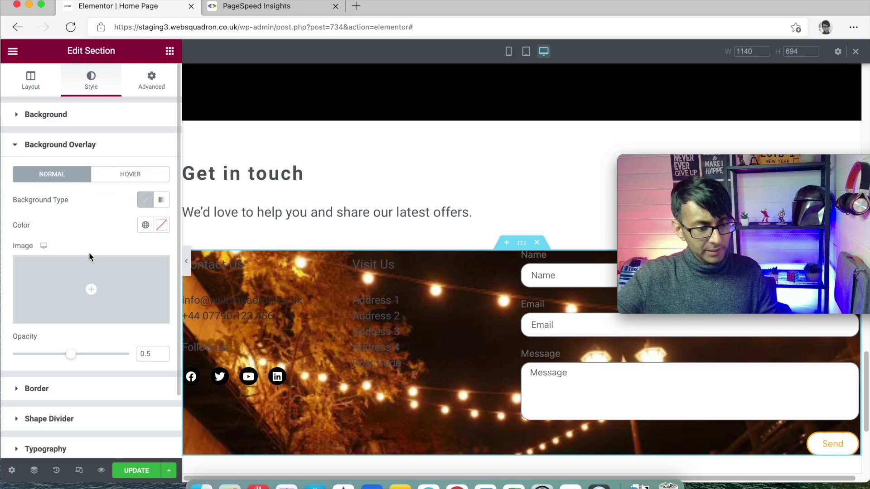
click(145, 226)
click(75, 365)
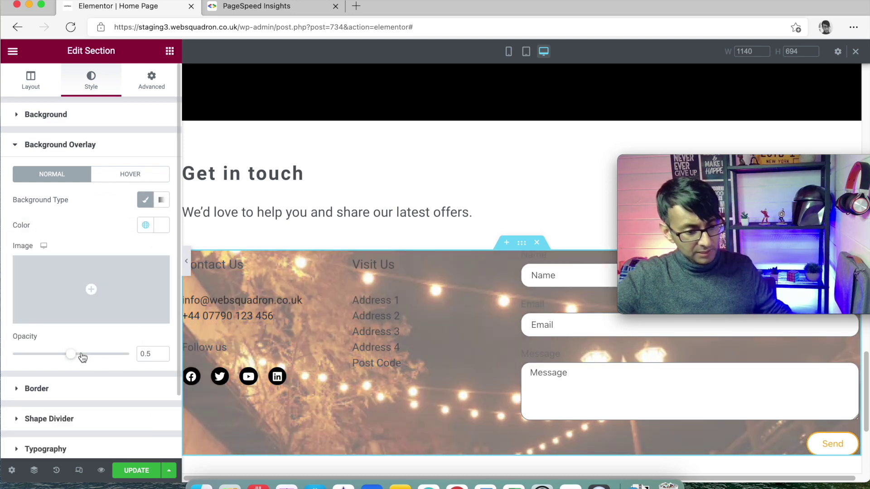
drag(71, 358, 106, 359)
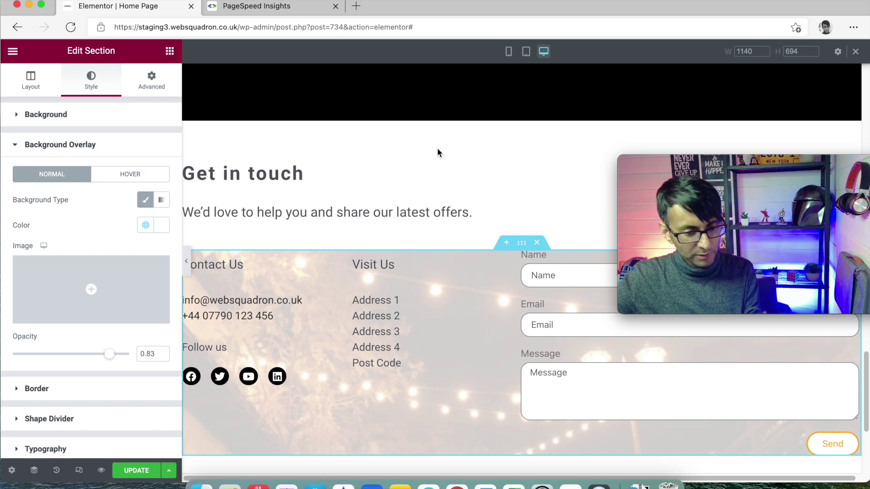
Undo the white overlay and the string-lights background photo, then save the page
key(super+z)
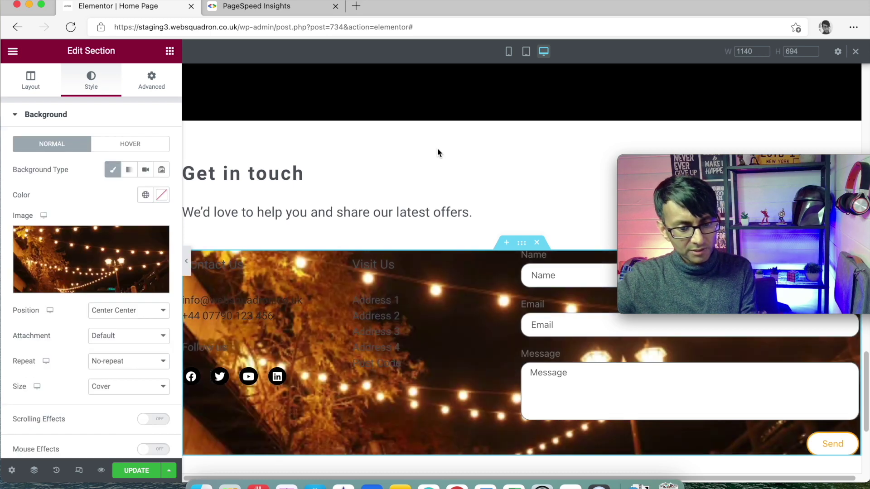
key(super+z)
key(super+z)
key(super+z)
key(super+z)
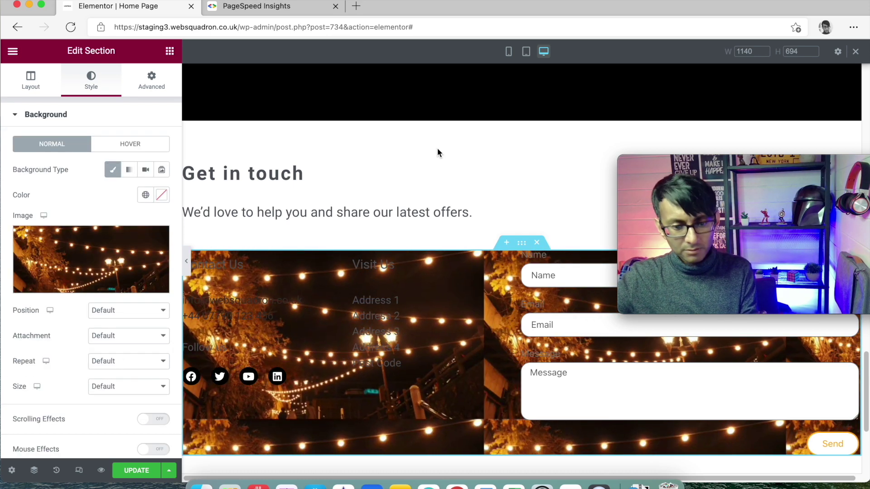
key(super+z)
click(142, 471)
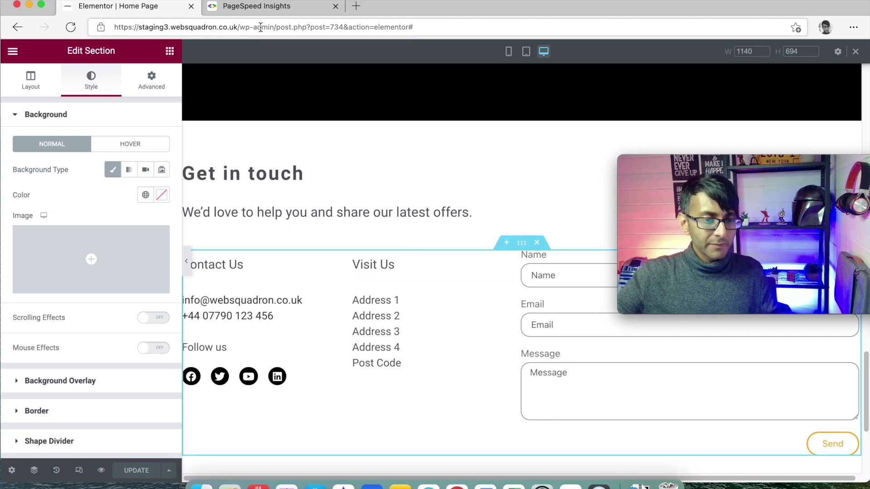
Open /wp-admin/ and clear the Autoptimize cache and minified CSS/JS
drag(275, 27, 500, 40)
key(BackSpace)
key(Return)
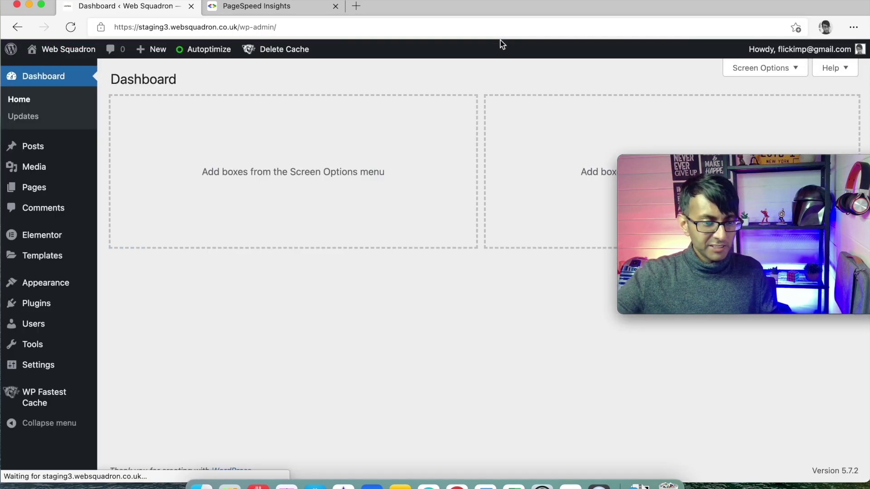
mouse_move(208, 53)
click(214, 114)
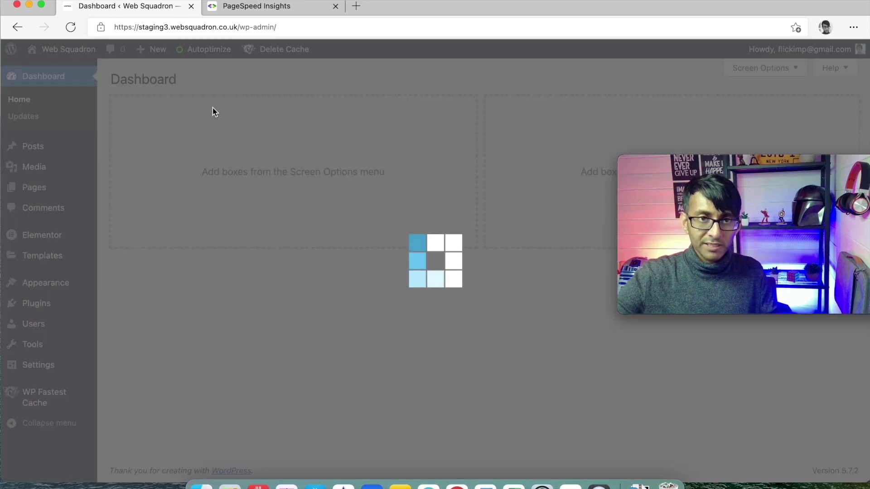
mouse_move(275, 52)
click(285, 86)
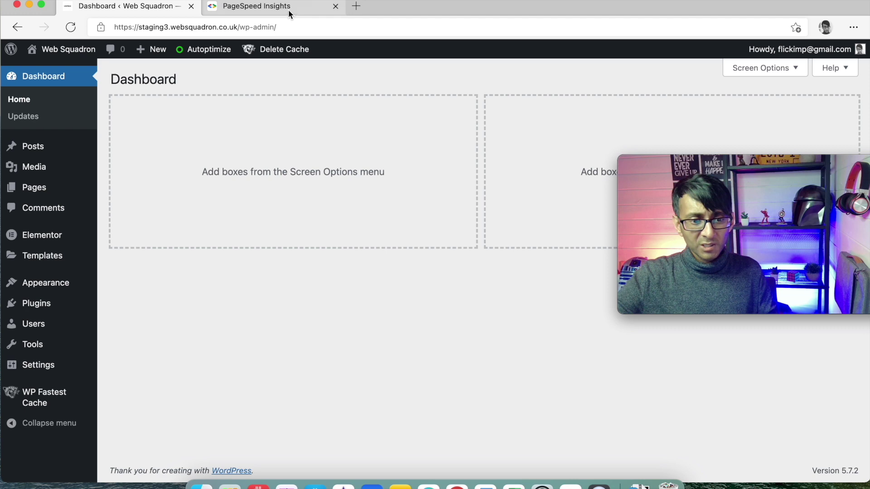
Re-run the PageSpeed Insights analysis of the staging site and review the mobile score of 94
click(288, 8)
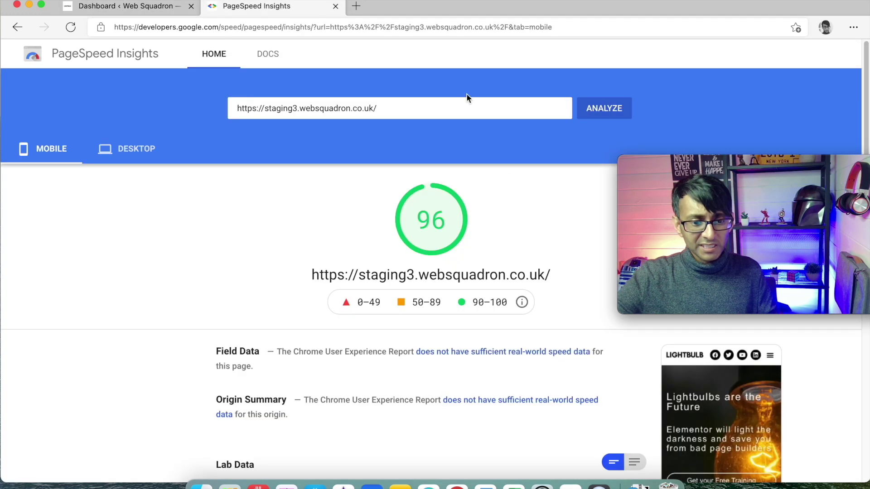
drag(730, 164, 729, 322)
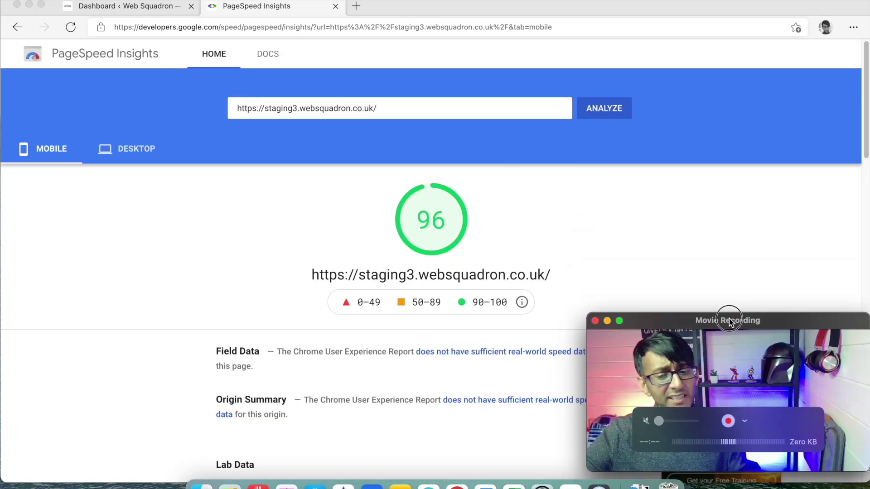
click(606, 111)
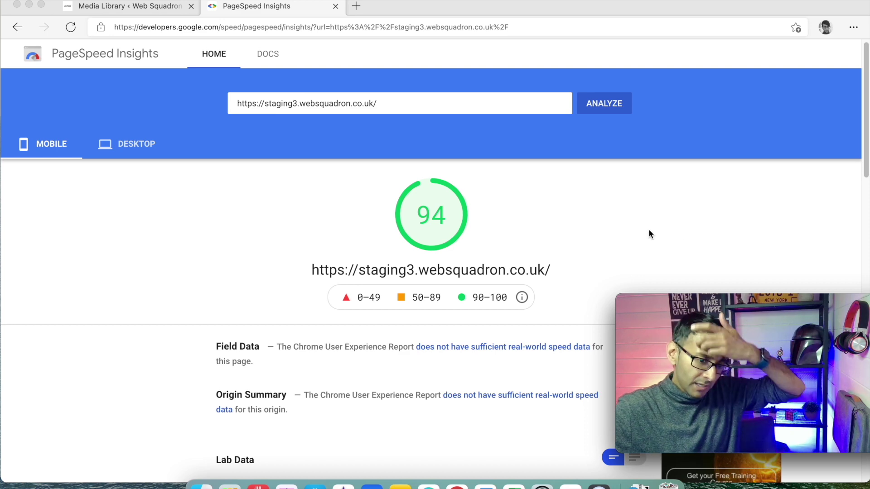
scroll(648, 229, down, 5)
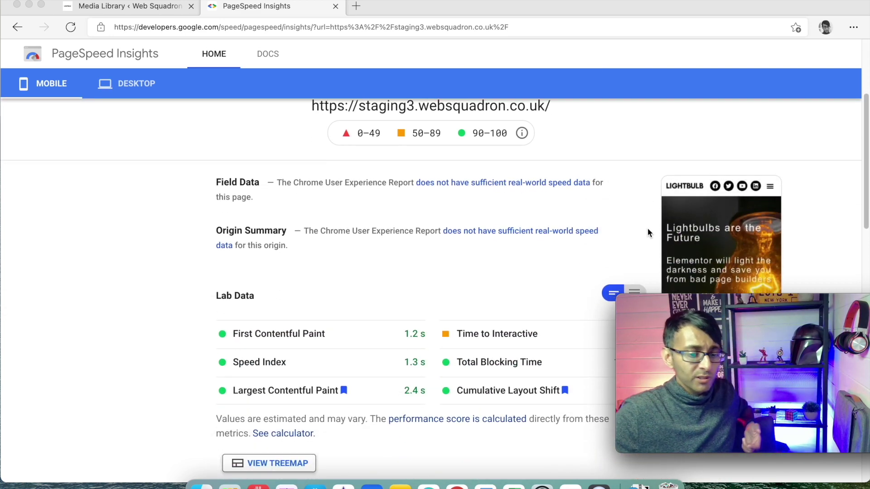
scroll(648, 231, down, 5)
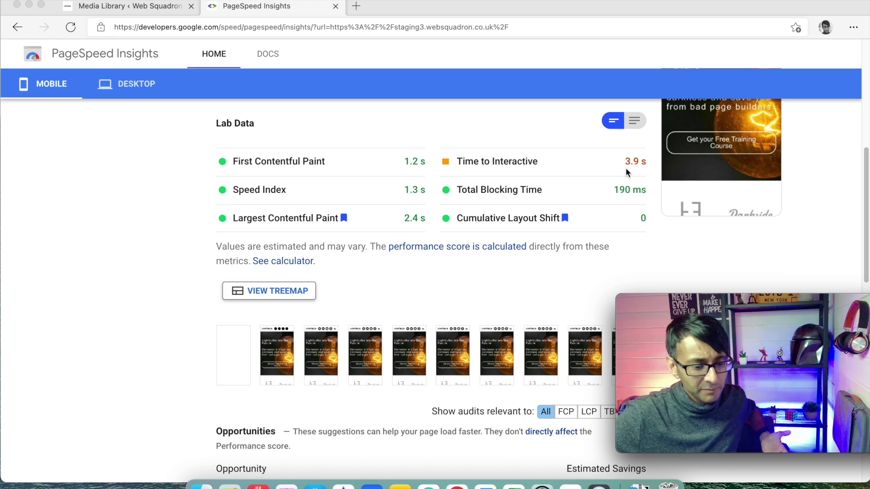
scroll(626, 167, down, 1)
scroll(577, 256, down, 3)
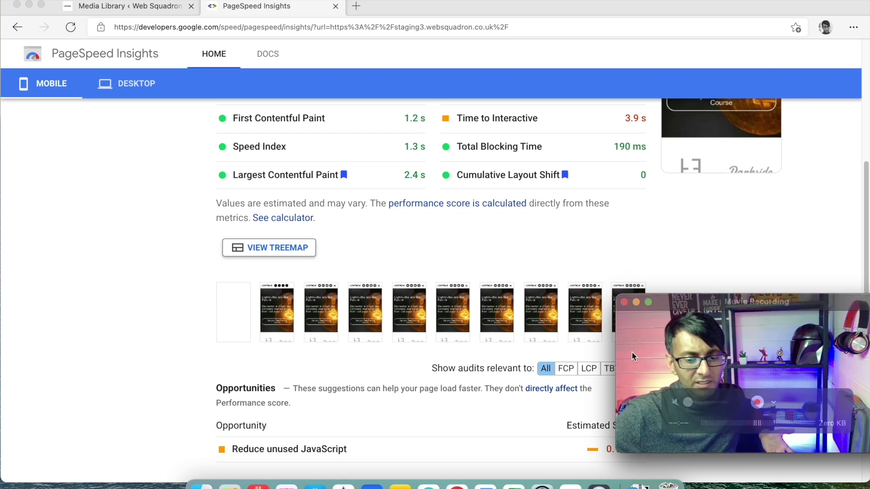
drag(696, 317, 727, 332)
click(736, 265)
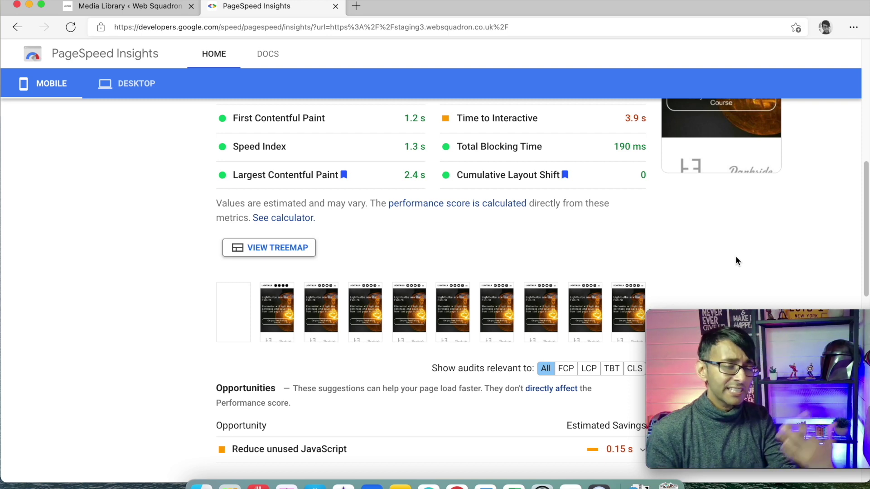
scroll(724, 260, up, 1)
scroll(722, 256, up, 8)
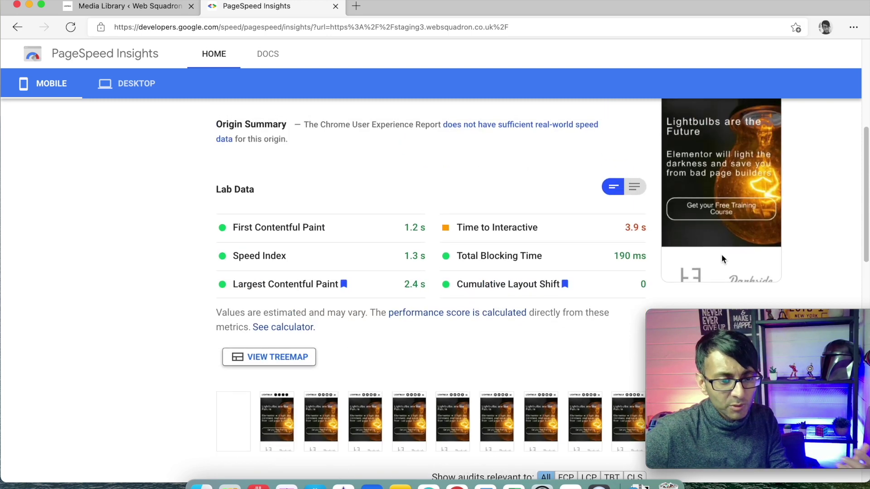
Check the desktop score of 99, then return to the mobile results
click(141, 156)
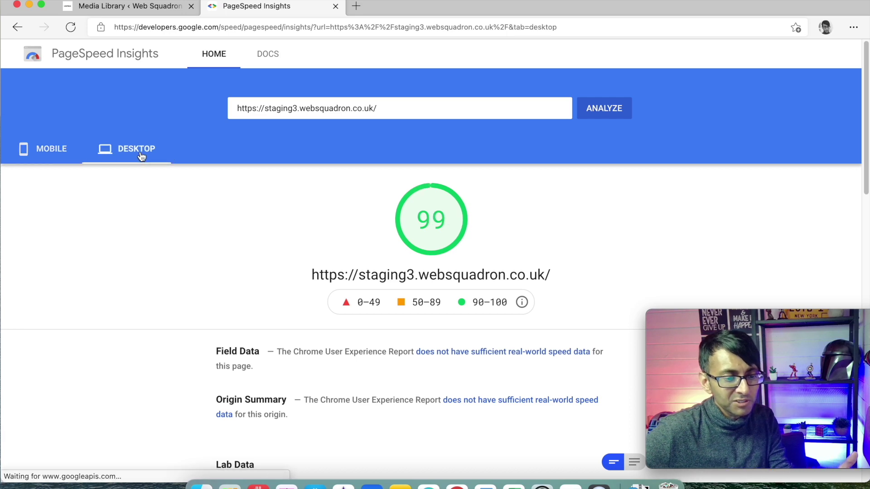
scroll(384, 243, down, 2)
scroll(384, 244, down, 2)
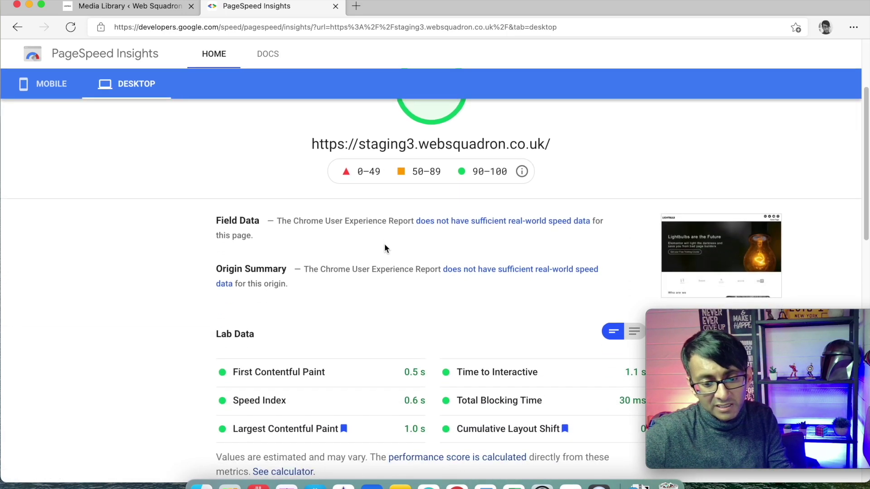
click(67, 88)
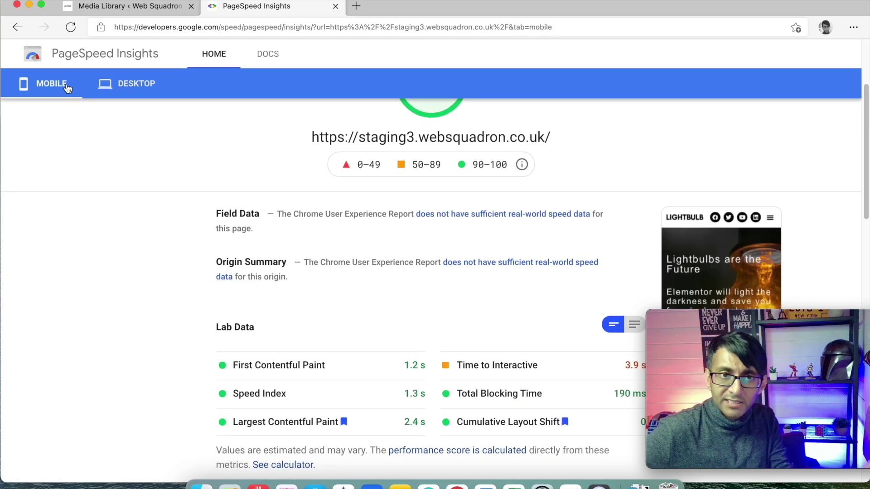